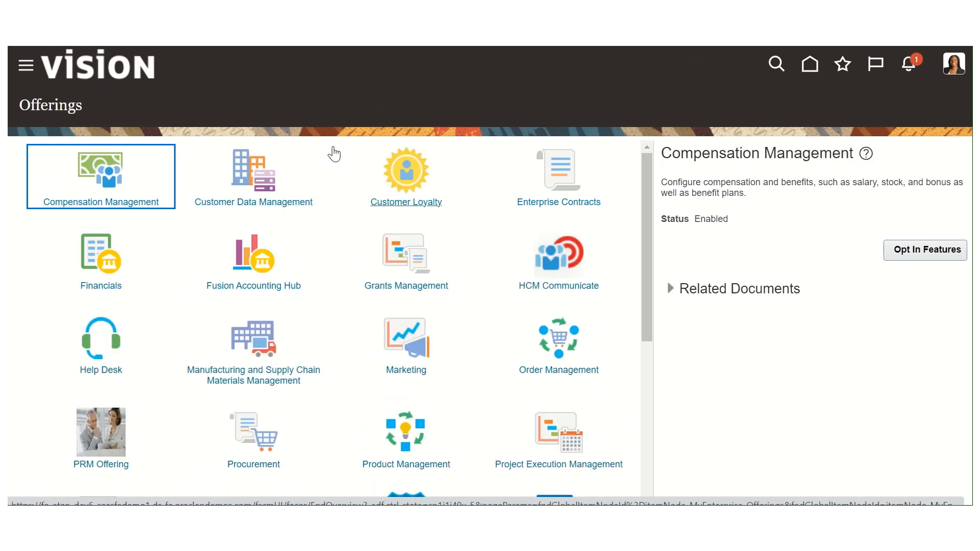
# Select the HCM Communicate offering, check its status and open its opt-in features.
pyautogui.click(592, 260)
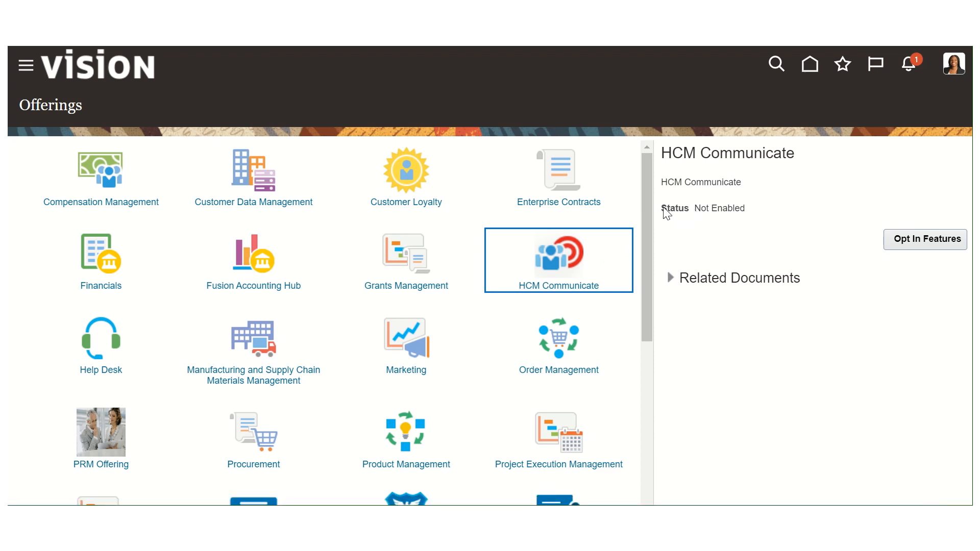
pyautogui.moveTo(663, 212); pyautogui.dragTo(750, 213)
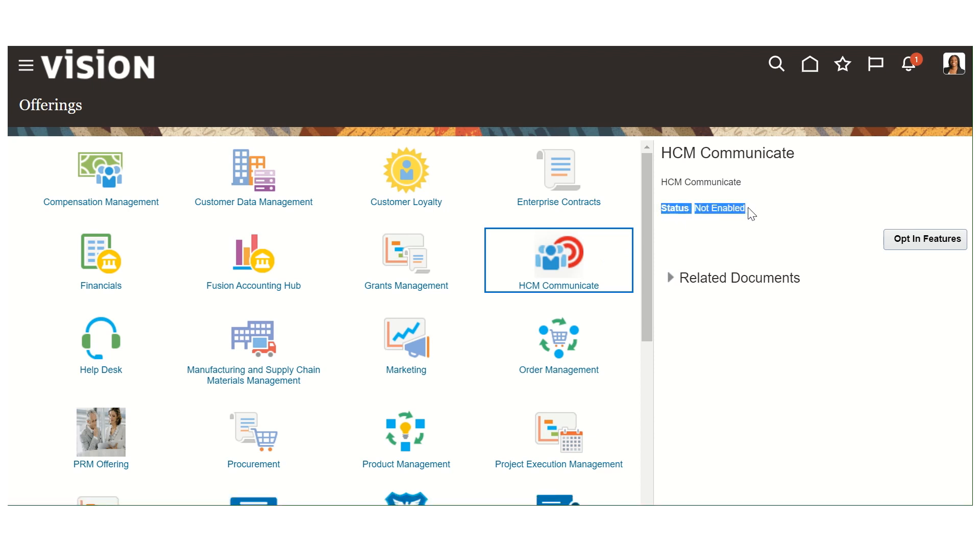
pyautogui.click(715, 231)
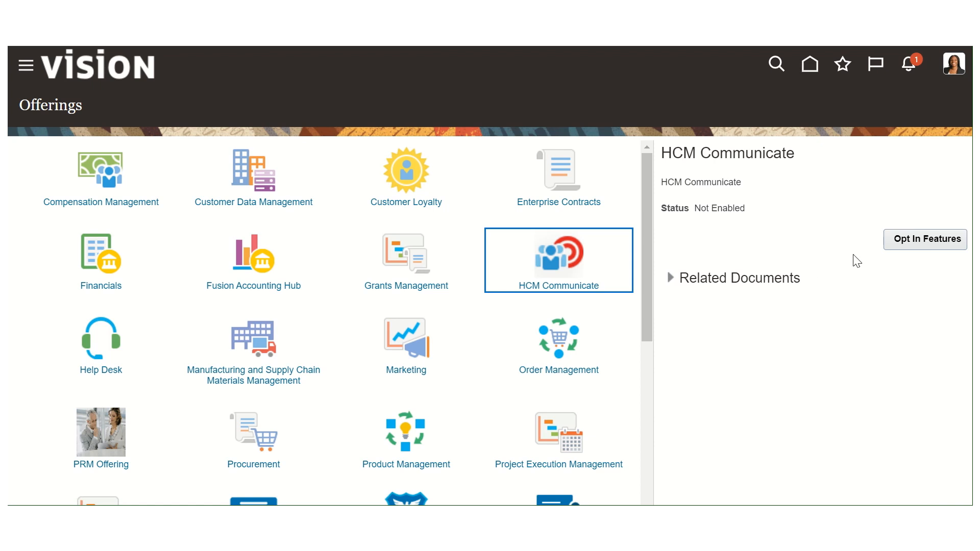
pyautogui.click(926, 244)
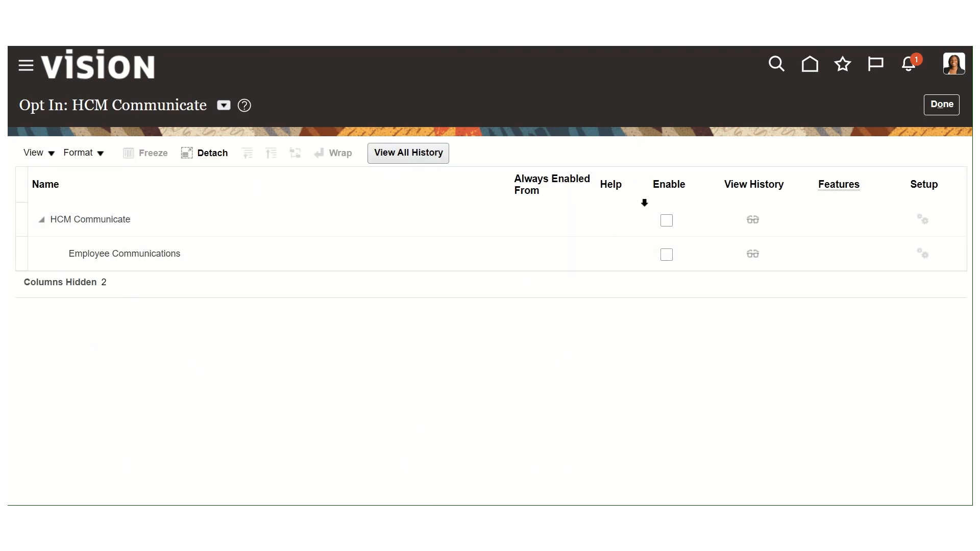
# Enable HCM Communicate and its Employee Communications area, finish the opt-in, and check the offering's status.
pyautogui.click(74, 251)
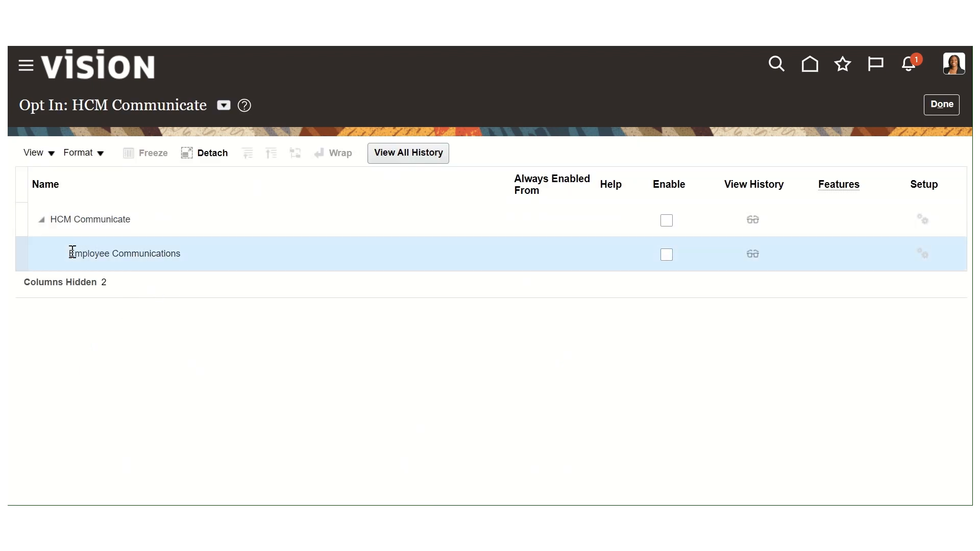
pyautogui.click(665, 222)
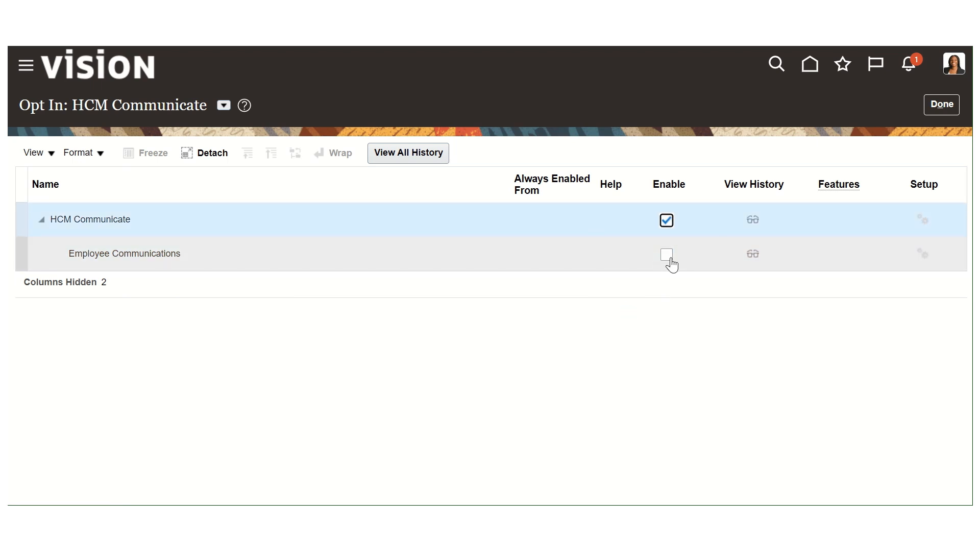
pyautogui.click(666, 254)
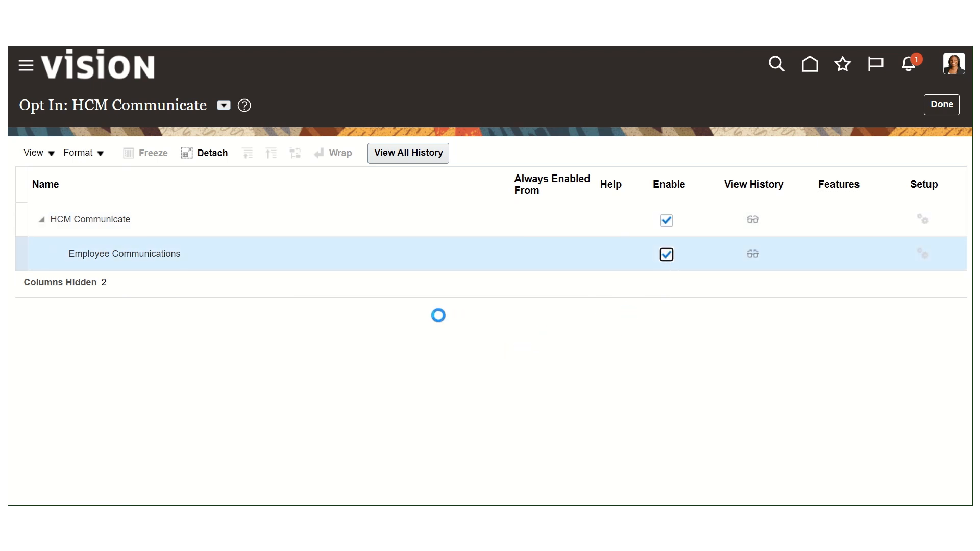
pyautogui.click(940, 109)
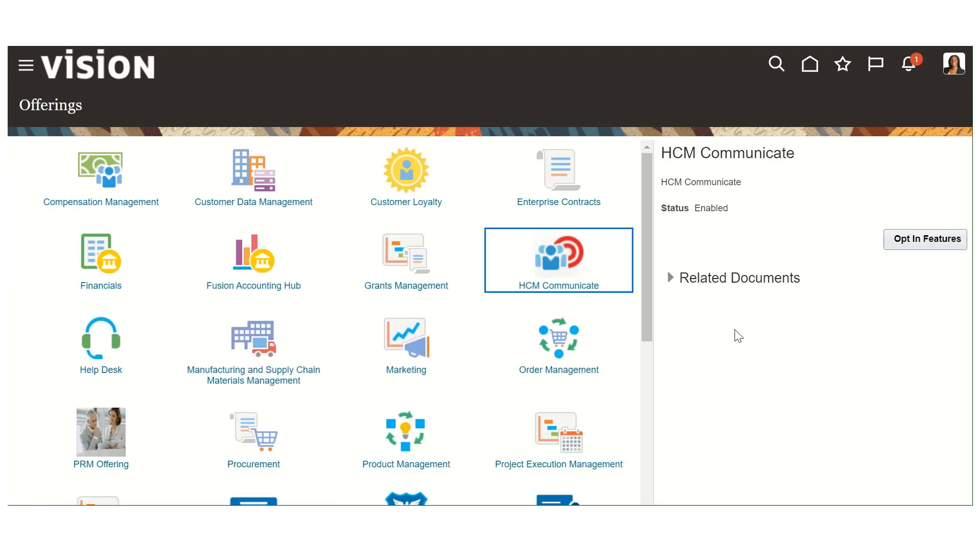
pyautogui.doubleClick(711, 207)
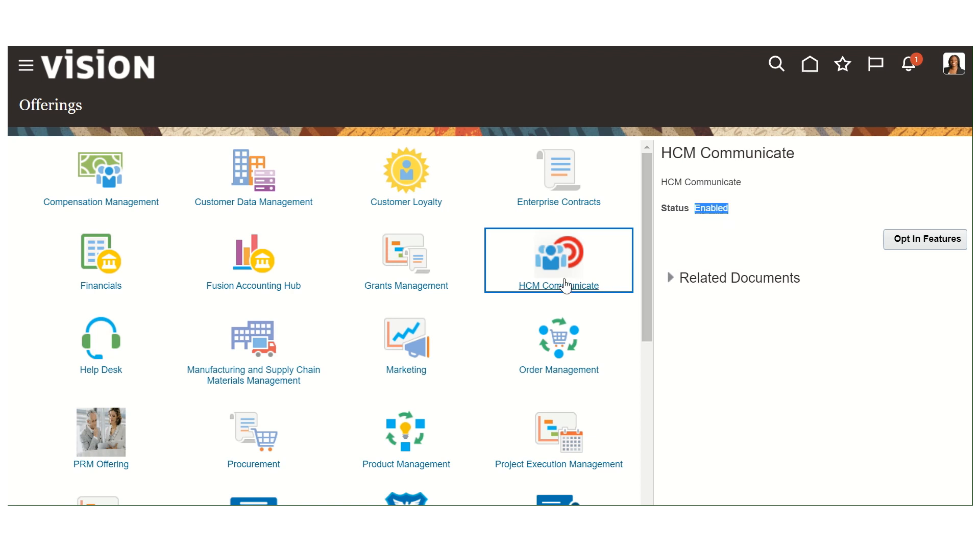
pyautogui.click(713, 240)
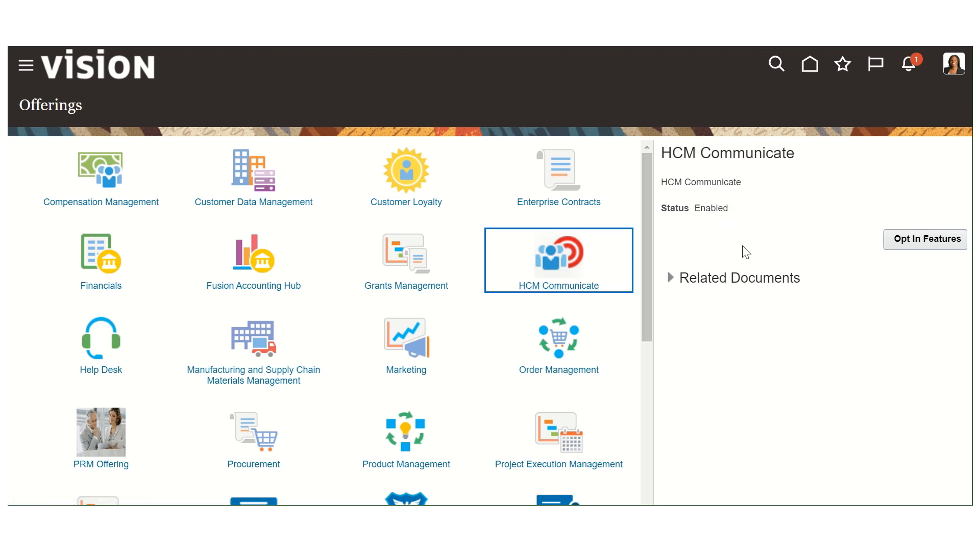
# Return to the home page and open Setup and Maintenance under My Enterprise.
pyautogui.click(812, 67)
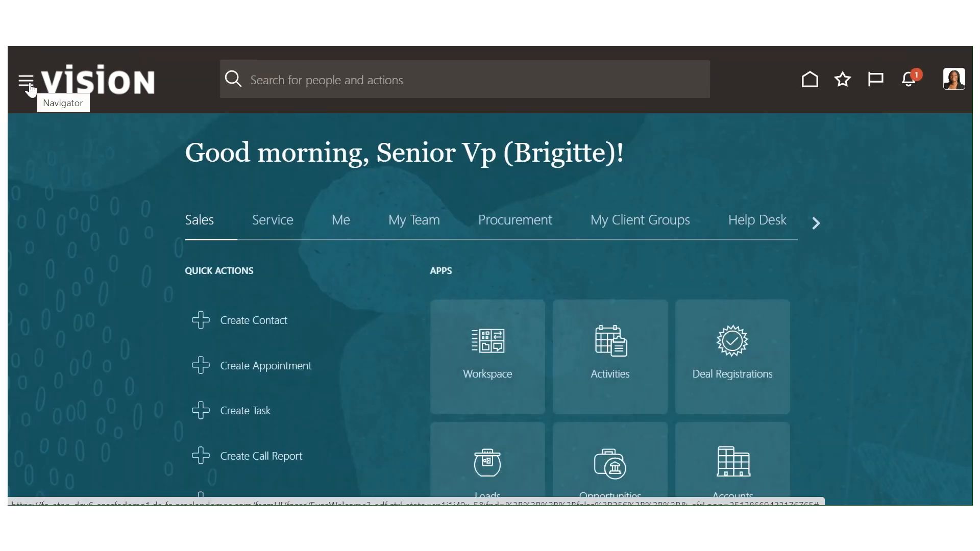
pyautogui.click(26, 81)
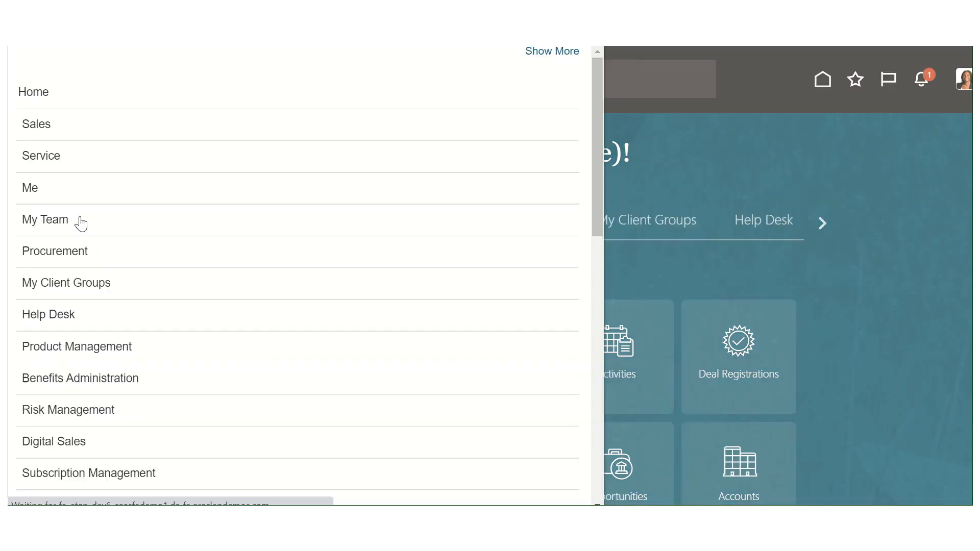
pyautogui.scroll(-3, 153, 306)
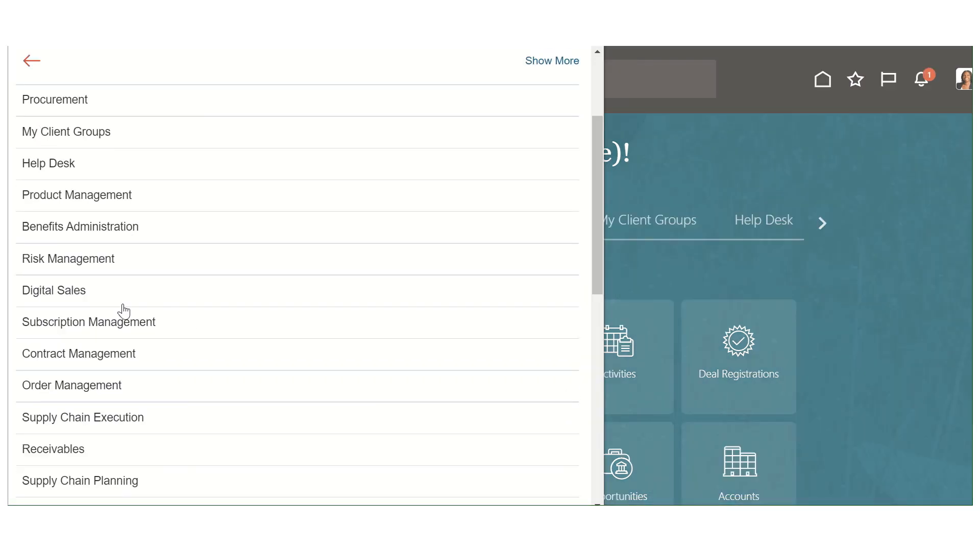
pyautogui.scroll(-8, 123, 312)
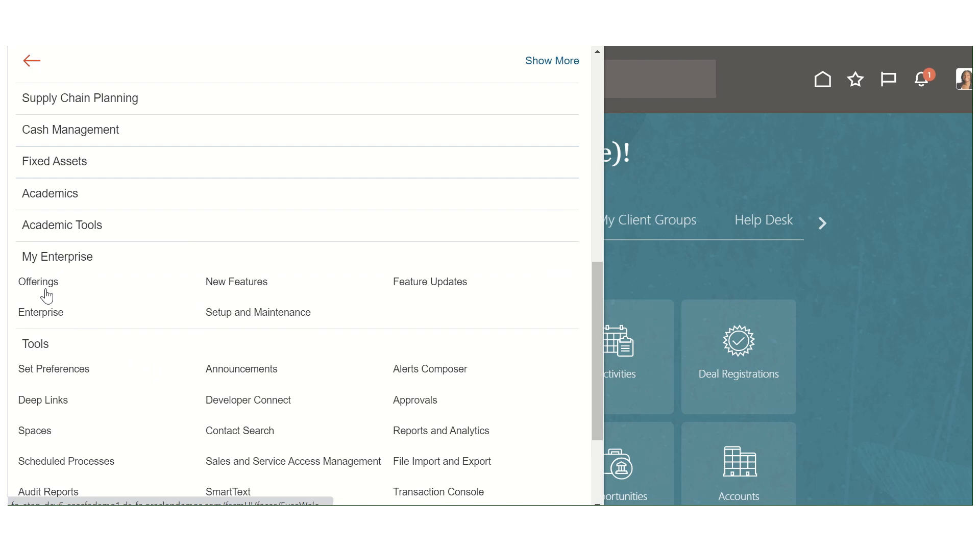
pyautogui.click(279, 317)
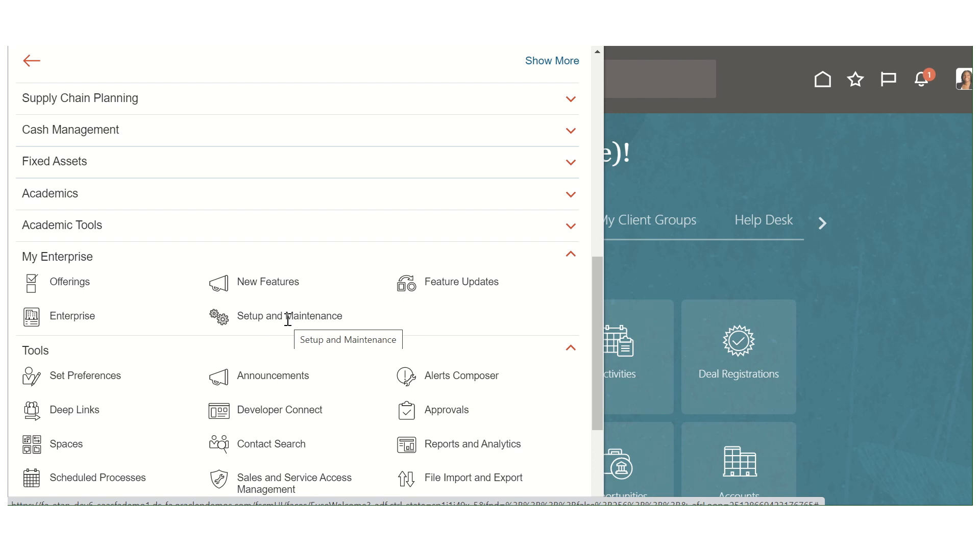
pyautogui.click(287, 320)
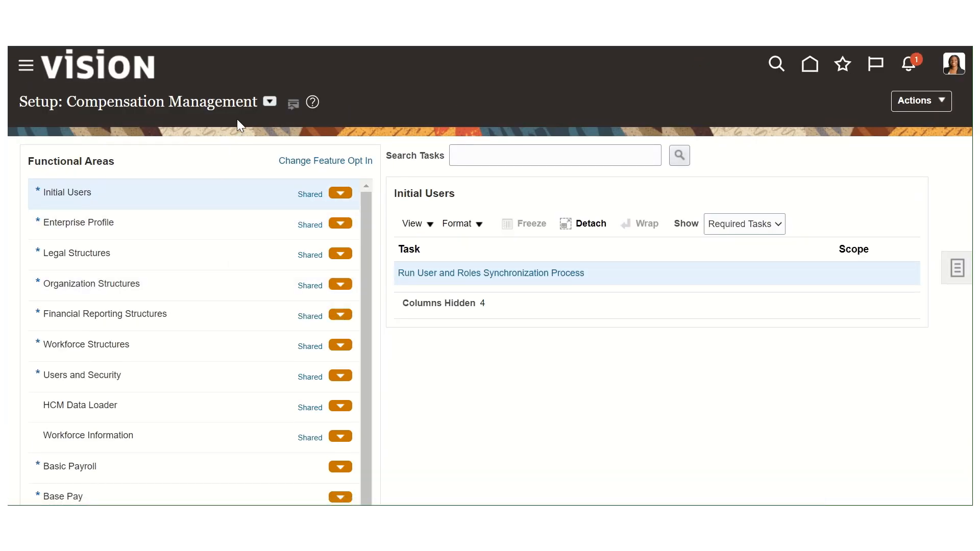
# Switch the setup to the HCM Communicate offering and open the Manage Email Templates task.
pyautogui.click(271, 103)
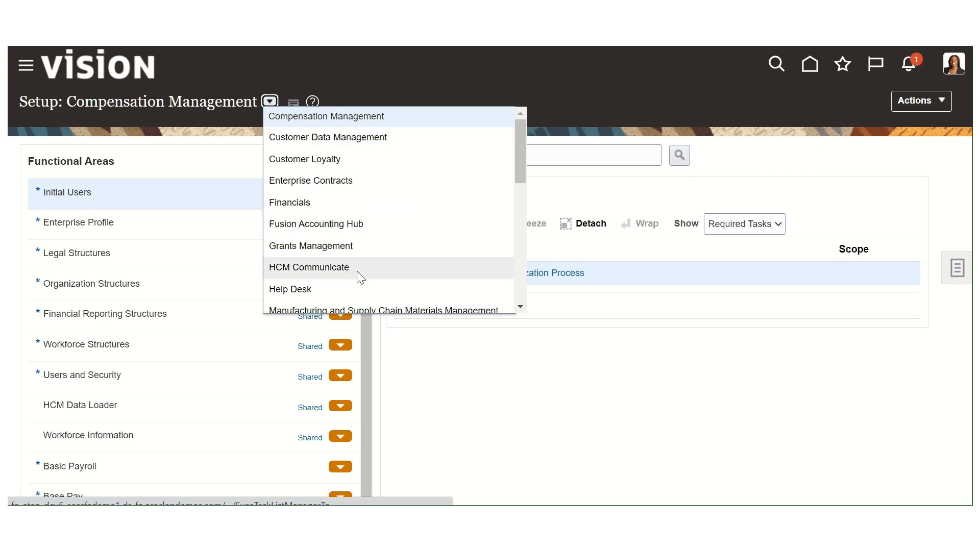
pyautogui.click(327, 269)
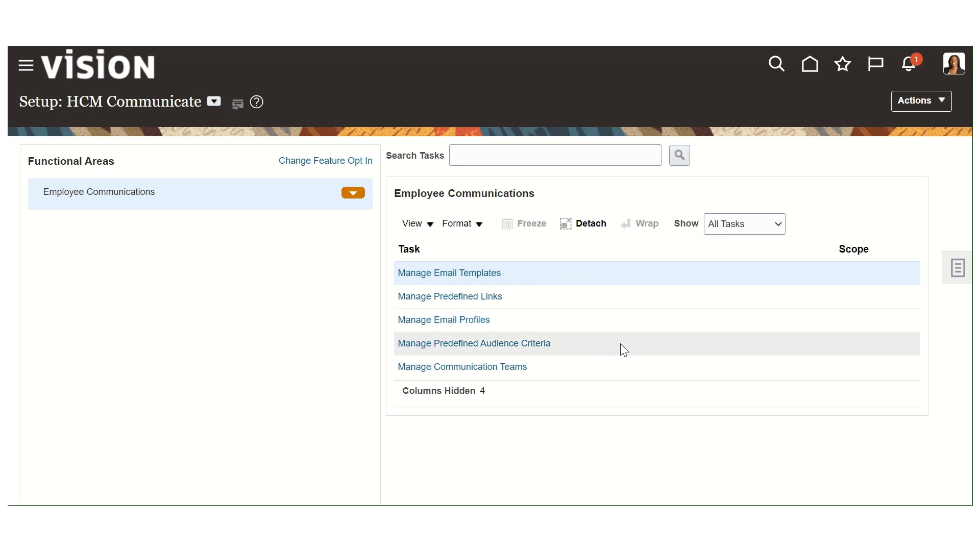
pyautogui.click(590, 341)
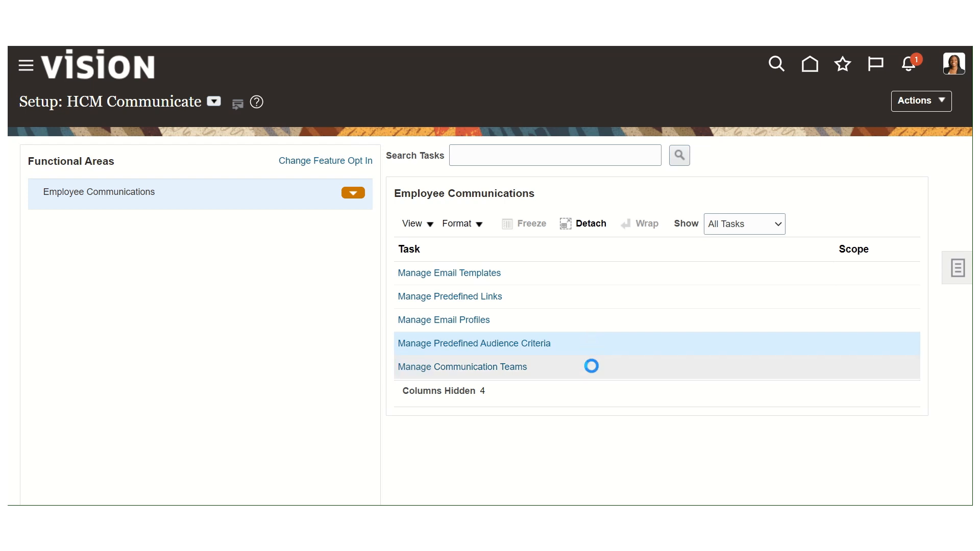
pyautogui.click(596, 368)
pyautogui.click(444, 278)
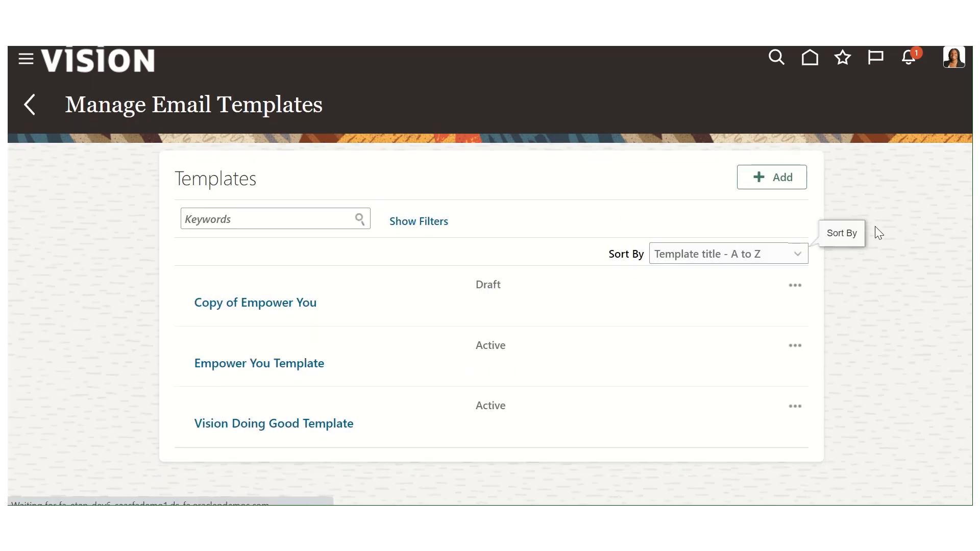
# Open the Vision Doing Good Template, review its full content and return to the templates list.
pyautogui.scroll(-2, 874, 226)
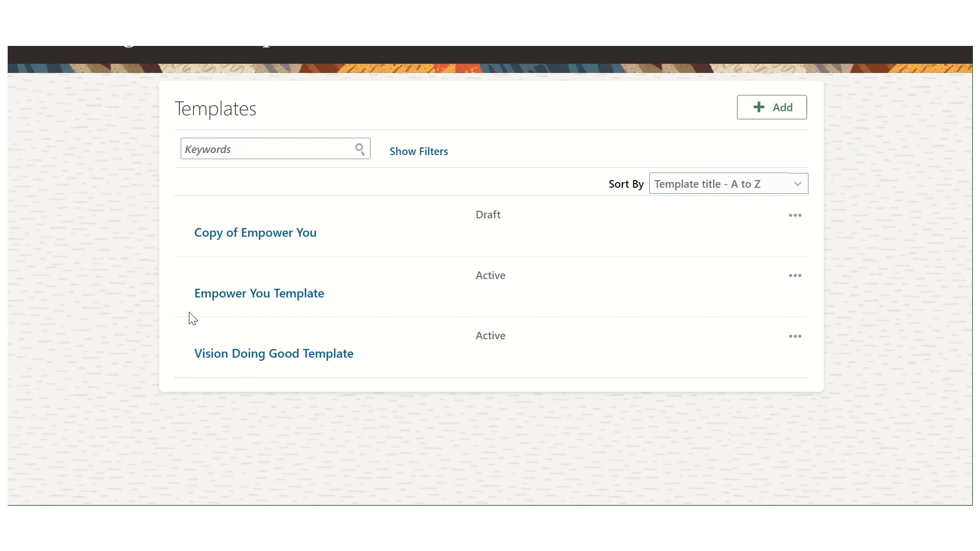
pyautogui.click(258, 358)
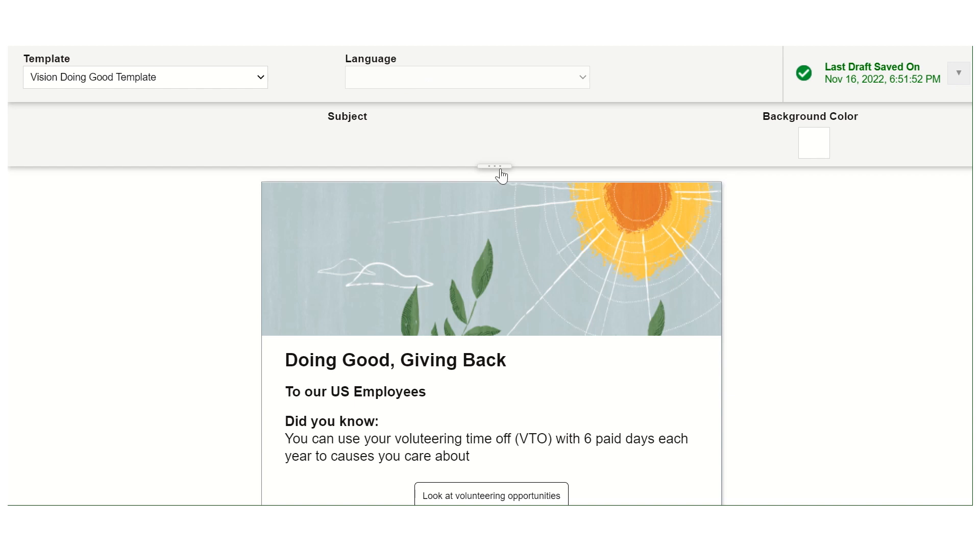
pyautogui.scroll(-8, 842, 262)
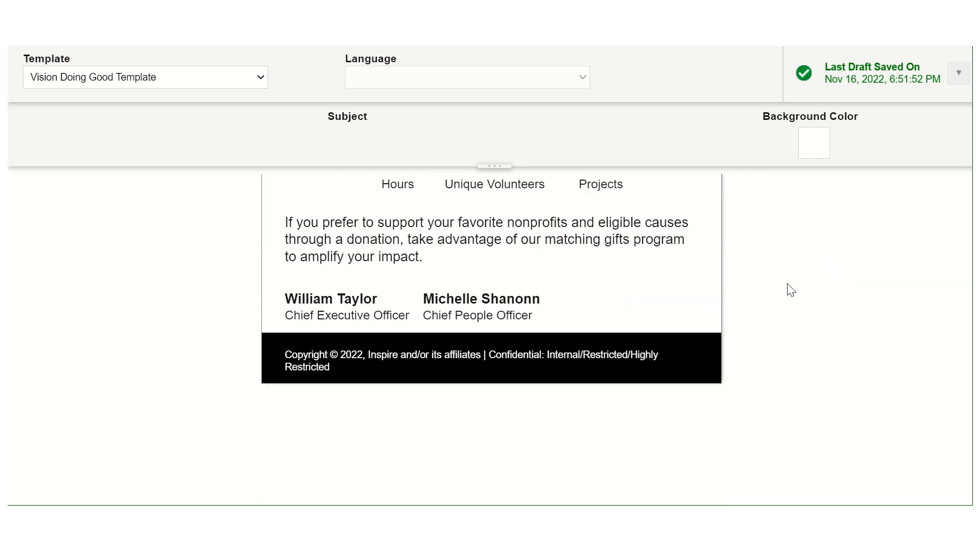
pyautogui.scroll(8, 779, 288)
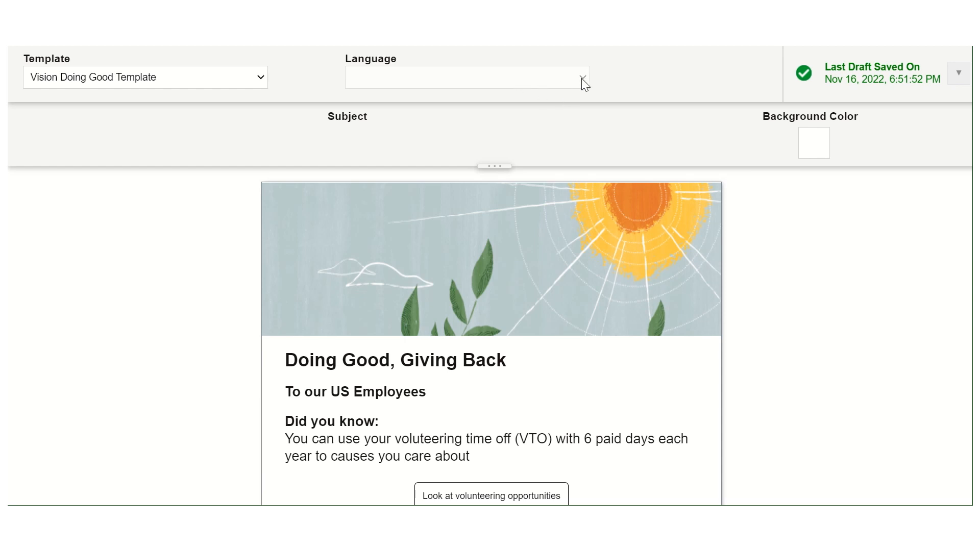
pyautogui.scroll(-2, 748, 291)
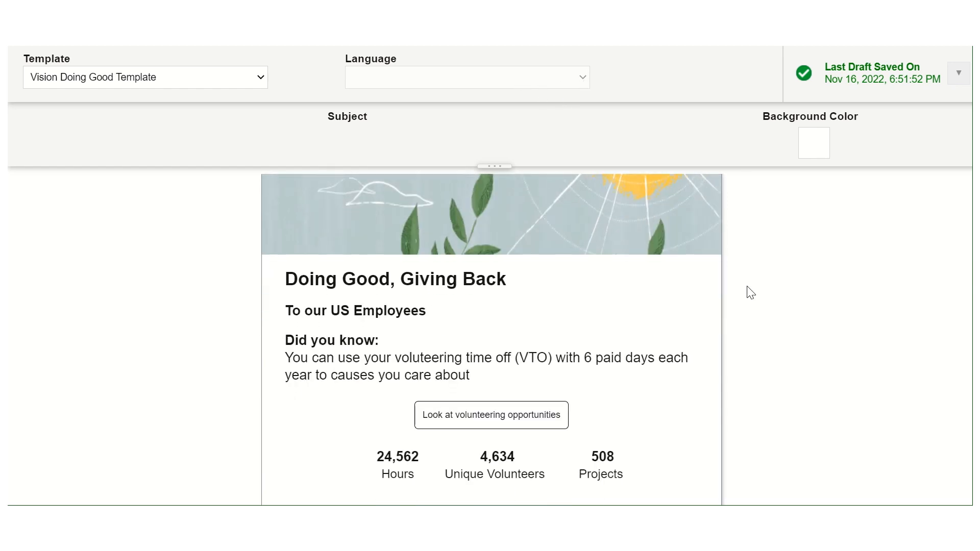
pyautogui.scroll(-7, 750, 293)
pyautogui.scroll(9, 703, 320)
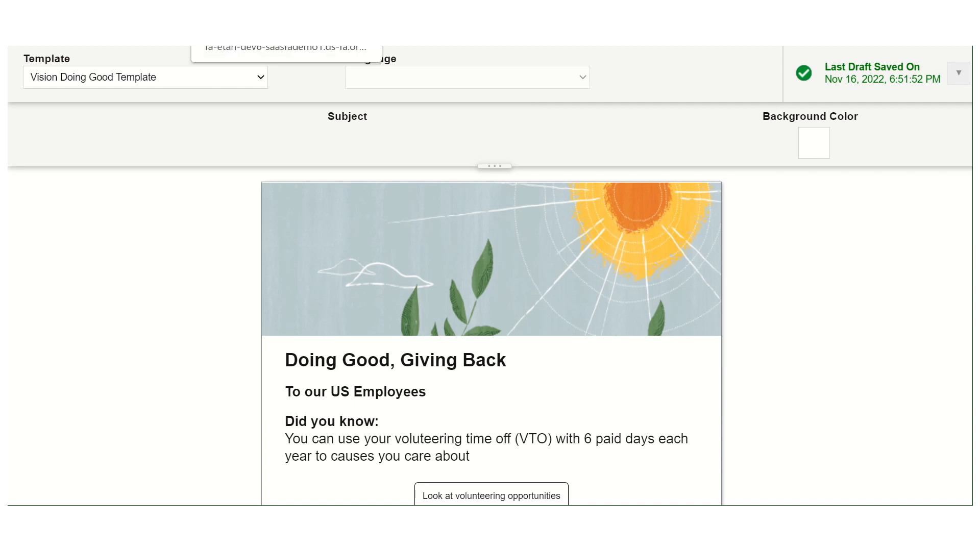
pyautogui.click(133, 21)
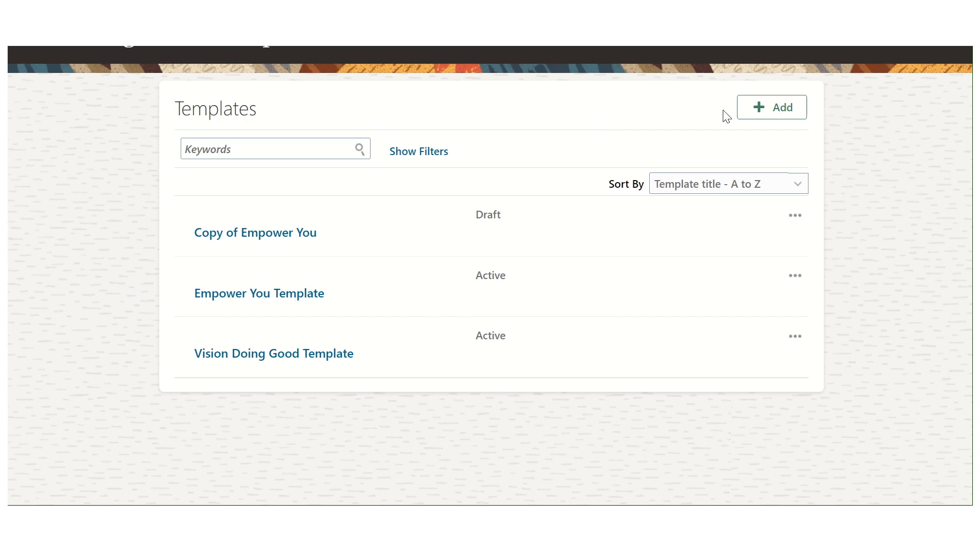
# Start a new email template based on the Newsletter A layout.
pyautogui.click(768, 109)
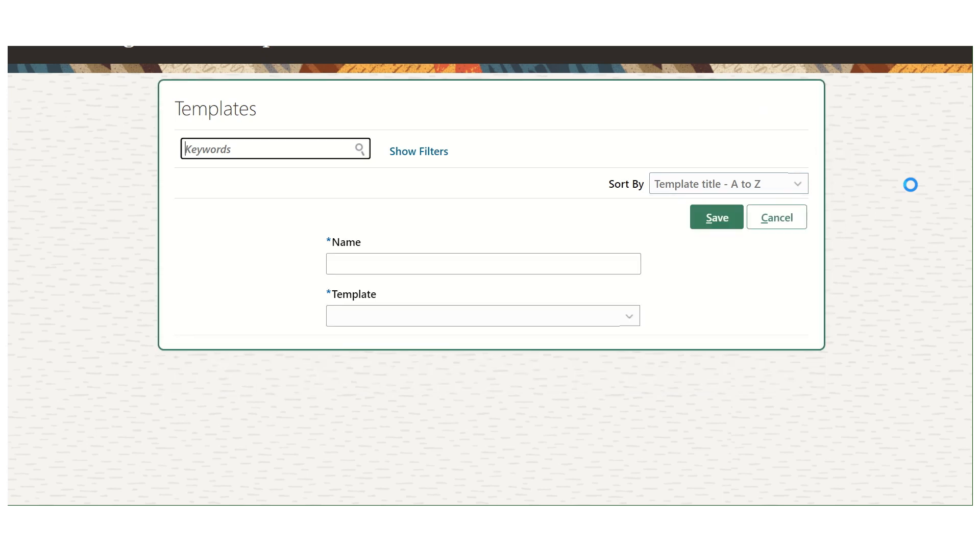
pyautogui.click(371, 327)
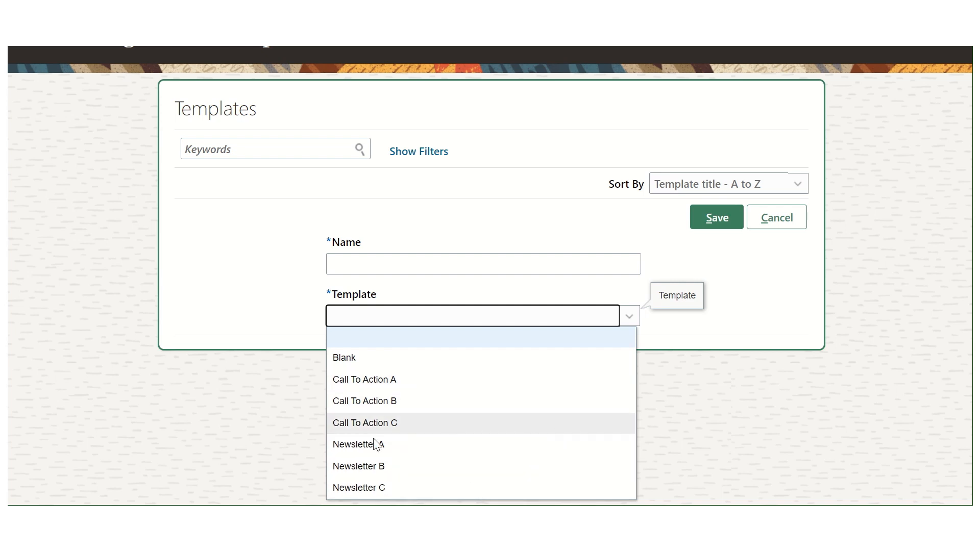
pyautogui.click(349, 443)
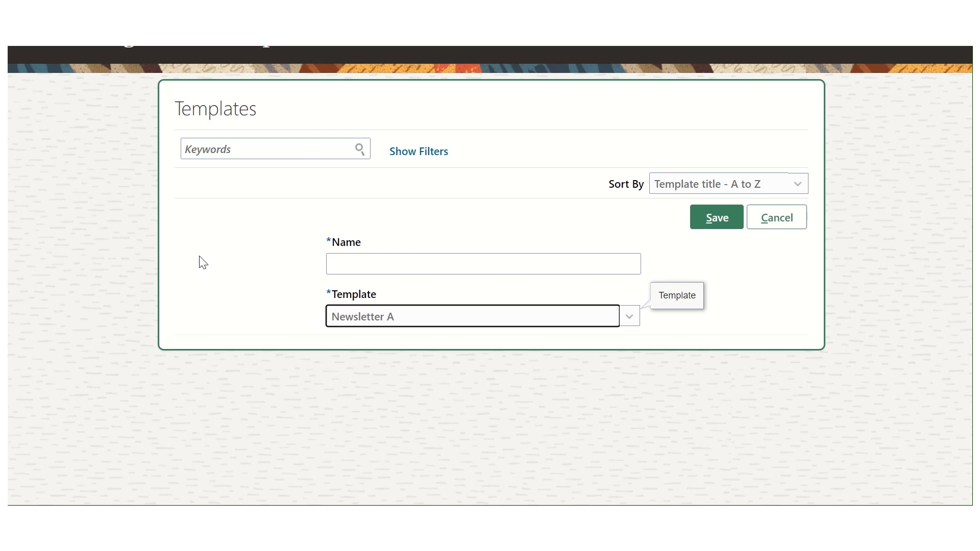
# Name the new template SAH Newsletter Email Template, save it and check its status in the list.
pyautogui.click(427, 266)
pyautogui.write('SAB')
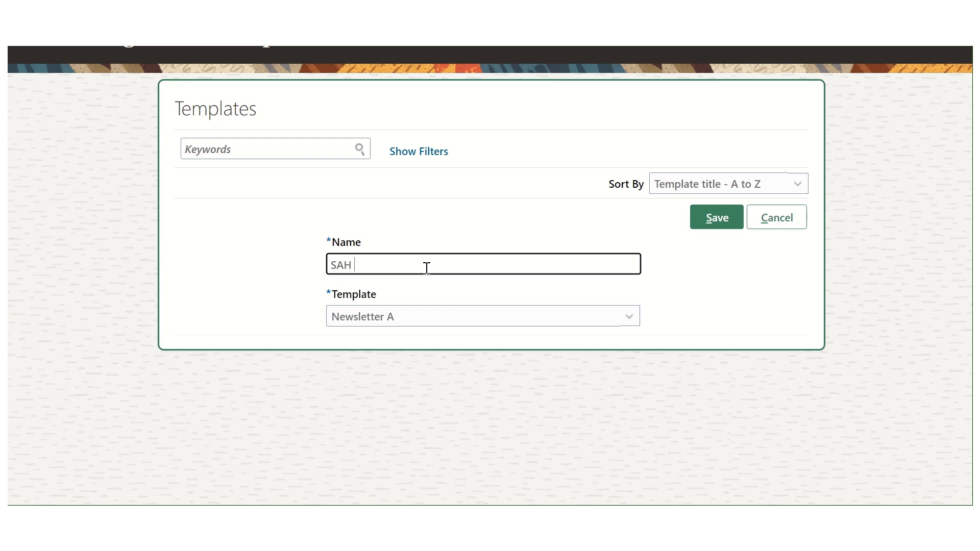
pyautogui.write(' New')
pyautogui.press('BackSpace')
pyautogui.press('BackSpace')
pyautogui.write('emai')
pyautogui.press('BackSpace')
pyautogui.press('BackSpace')
pyautogui.press('BackSpace')
pyautogui.write('mail templ')
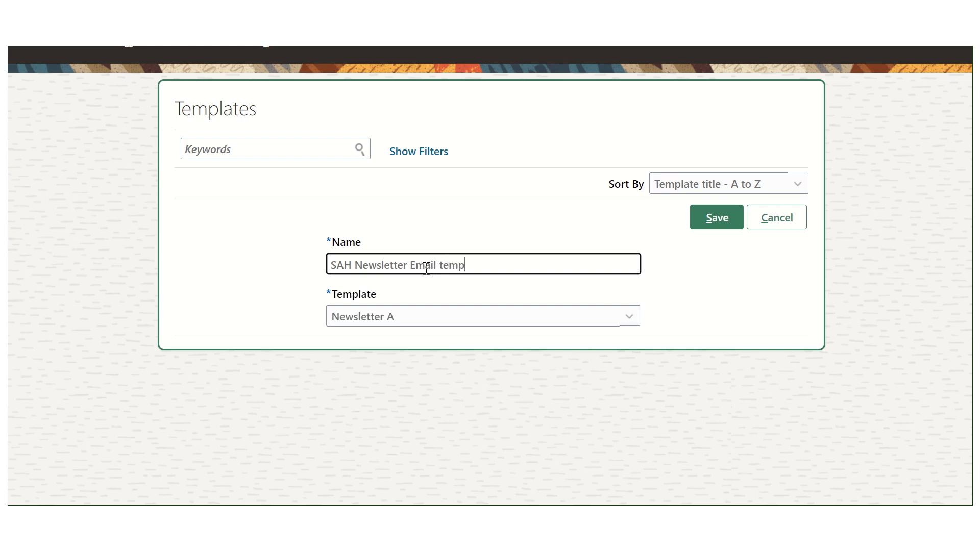
pyautogui.press('BackSpace')
pyautogui.press('BackSpace')
pyautogui.press('BackSpace')
pyautogui.press('BackSpace')
pyautogui.press('BackSpace')
pyautogui.write('Template')
pyautogui.press('Tab')
pyautogui.click(661, 394)
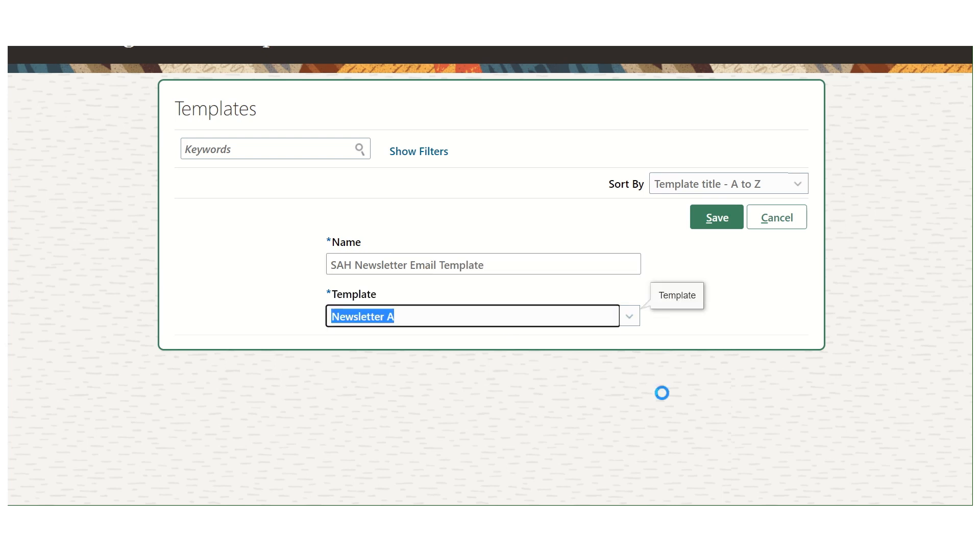
pyautogui.click(726, 224)
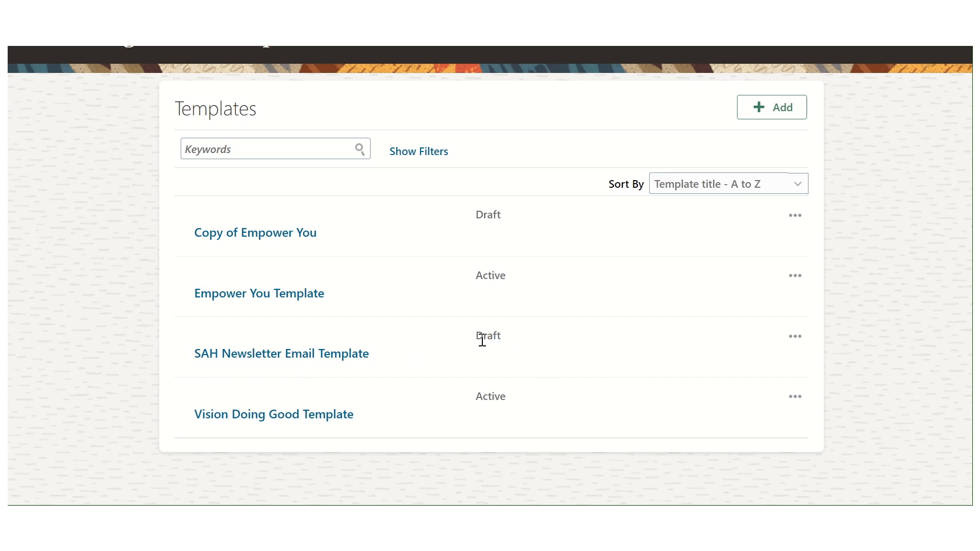
pyautogui.moveTo(477, 336); pyautogui.dragTo(514, 337)
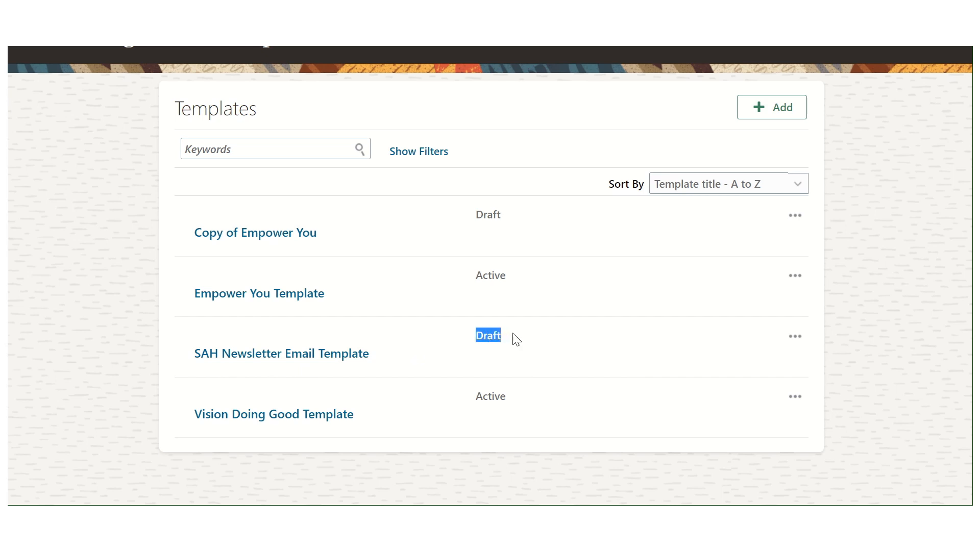
# Open the SAH Newsletter Email Template for editing and set its subject to "Announcement on New HR Policy".
pyautogui.click(285, 356)
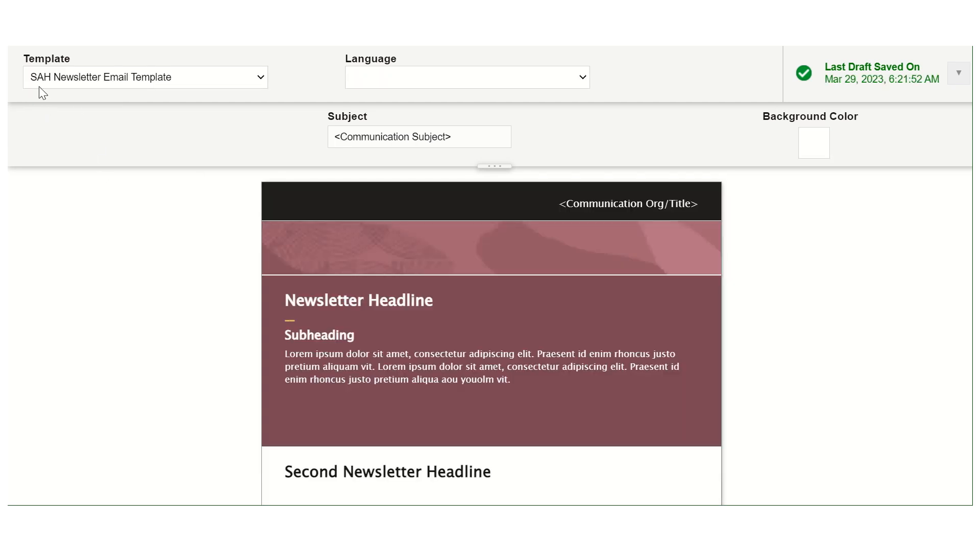
pyautogui.click(375, 136)
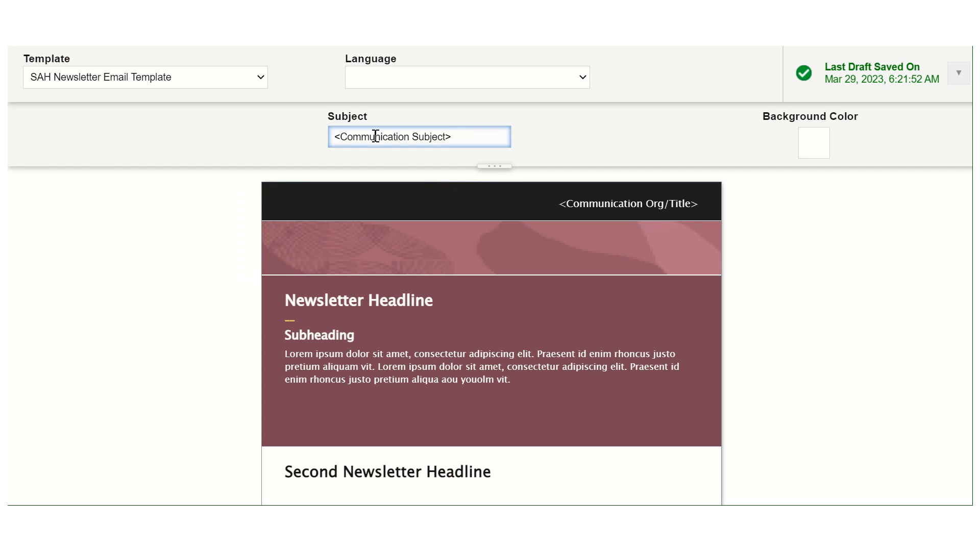
pyautogui.hotkey('ctrl', 'a')
pyautogui.write('A')
pyautogui.write('mn')
pyautogui.write('net')
pyautogui.write('ment of')
pyautogui.write('New HR ')
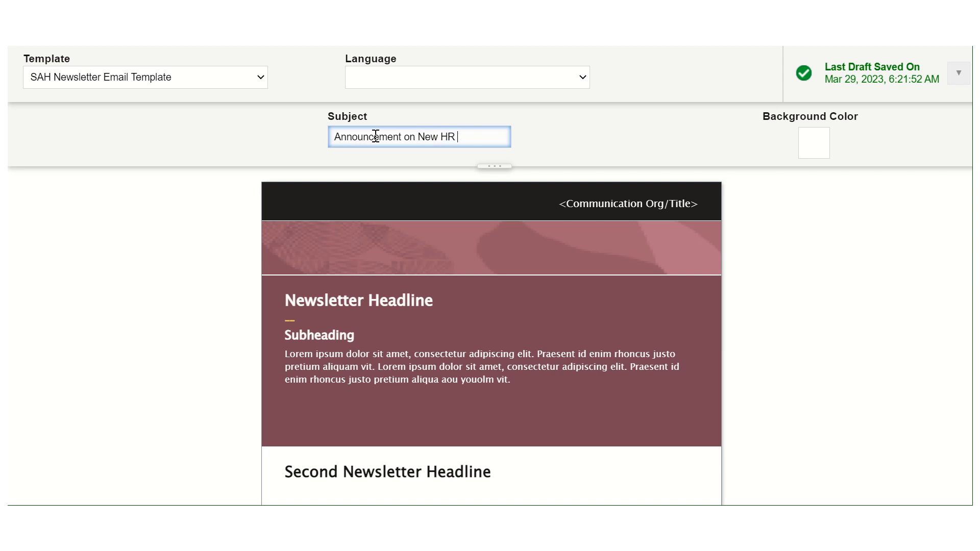
pyautogui.write('Policy')
pyautogui.press('Tab')
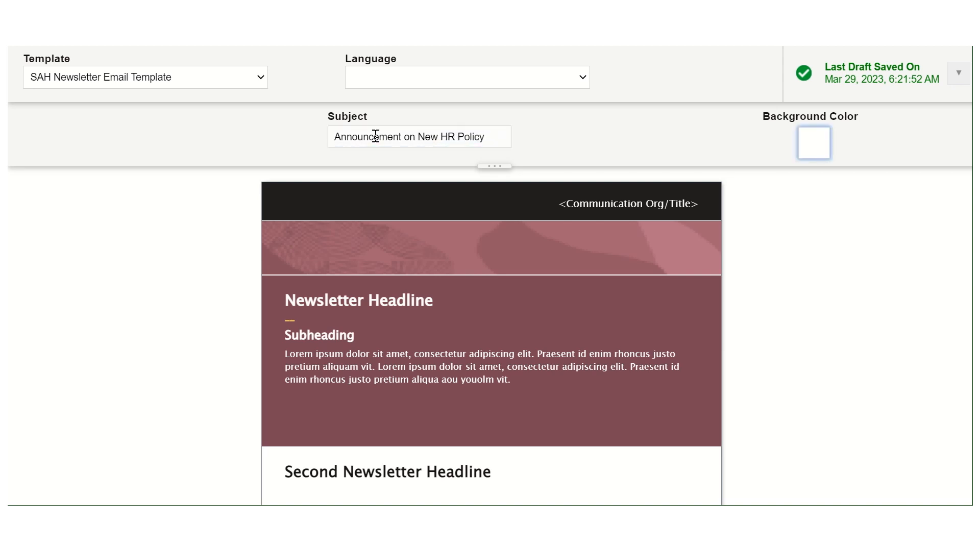
# Look through the available template languages and review the newsletter's sections from header to footer.
pyautogui.click(449, 84)
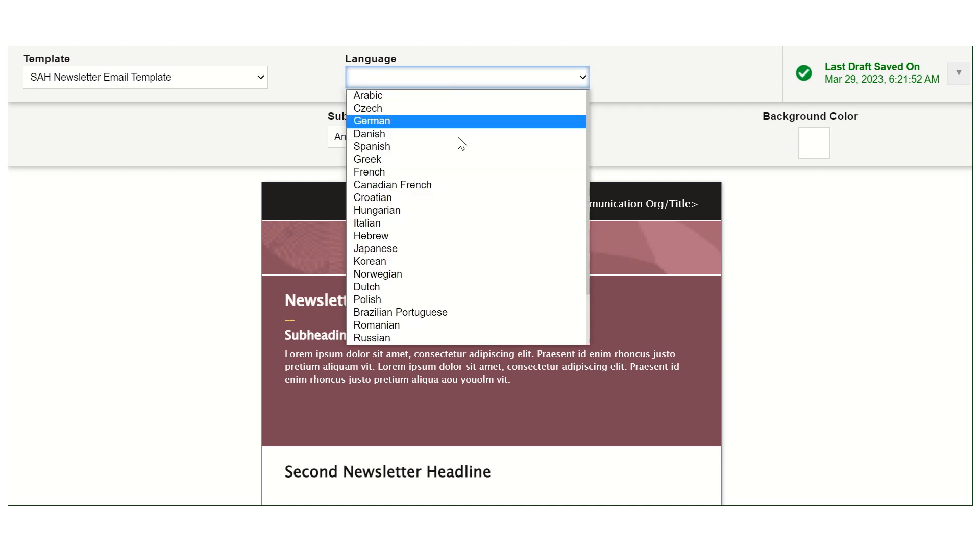
pyautogui.scroll(-1, 448, 237)
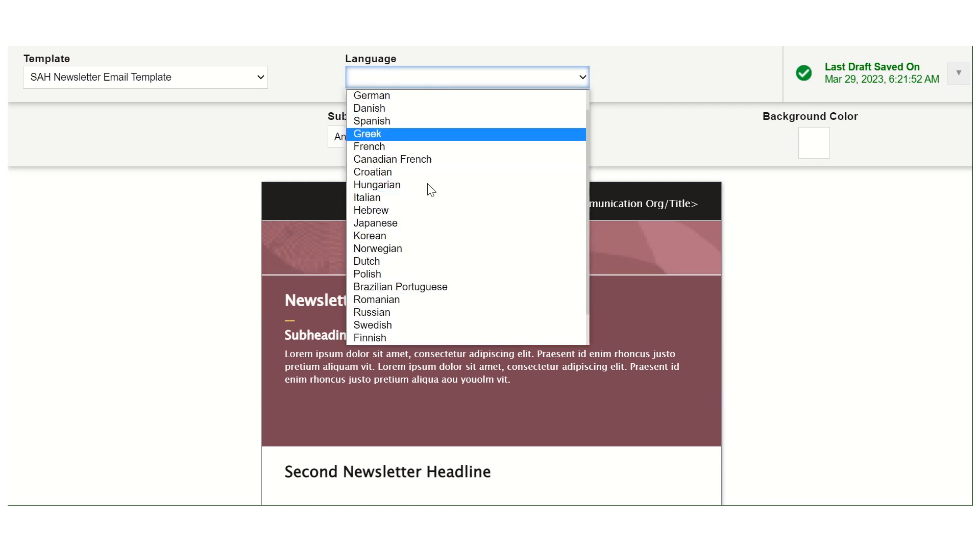
pyautogui.click(617, 105)
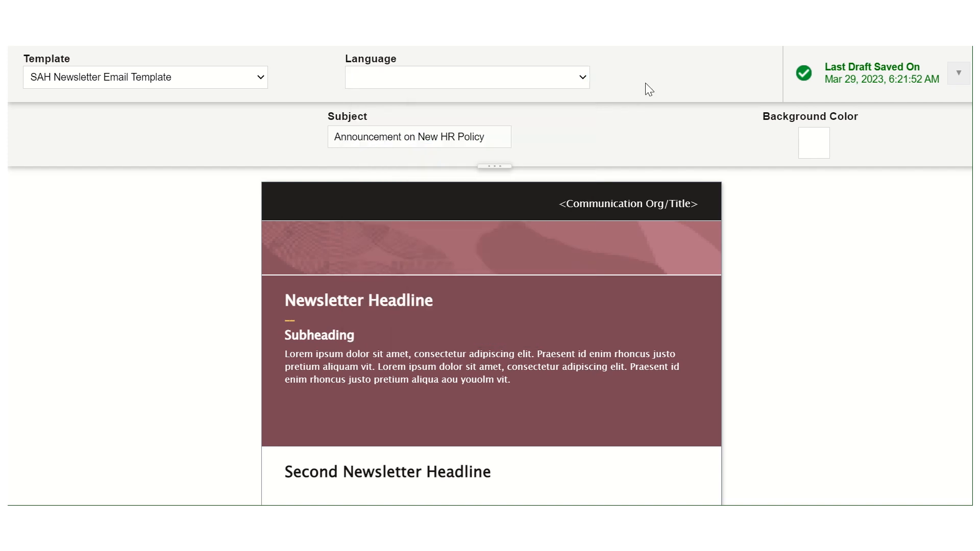
pyautogui.scroll(-9, 514, 276)
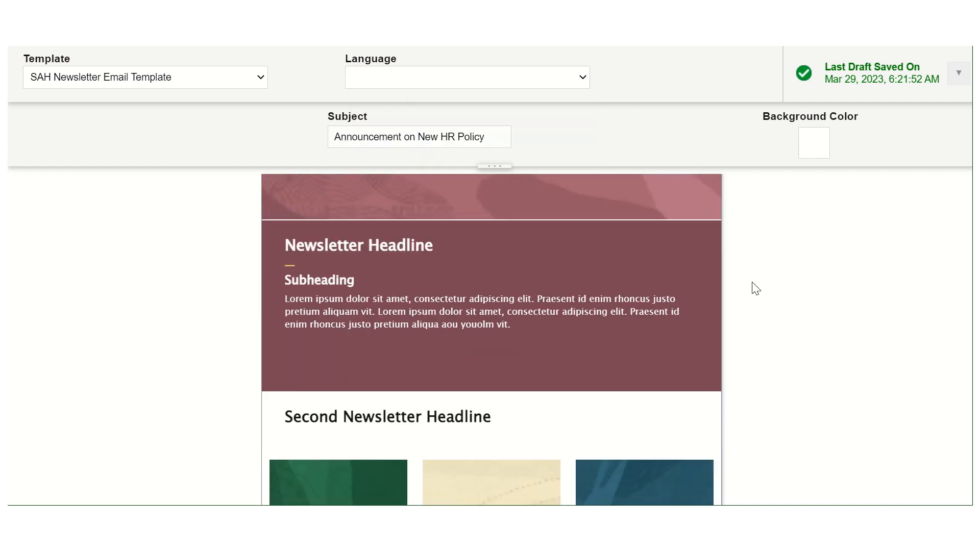
pyautogui.scroll(-3, 514, 278)
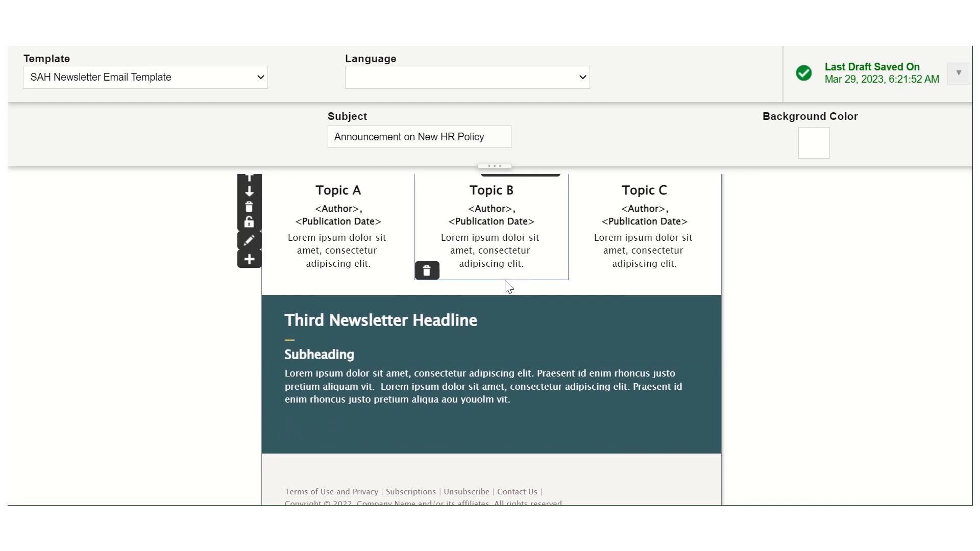
pyautogui.scroll(8, 503, 394)
pyautogui.scroll(3, 505, 393)
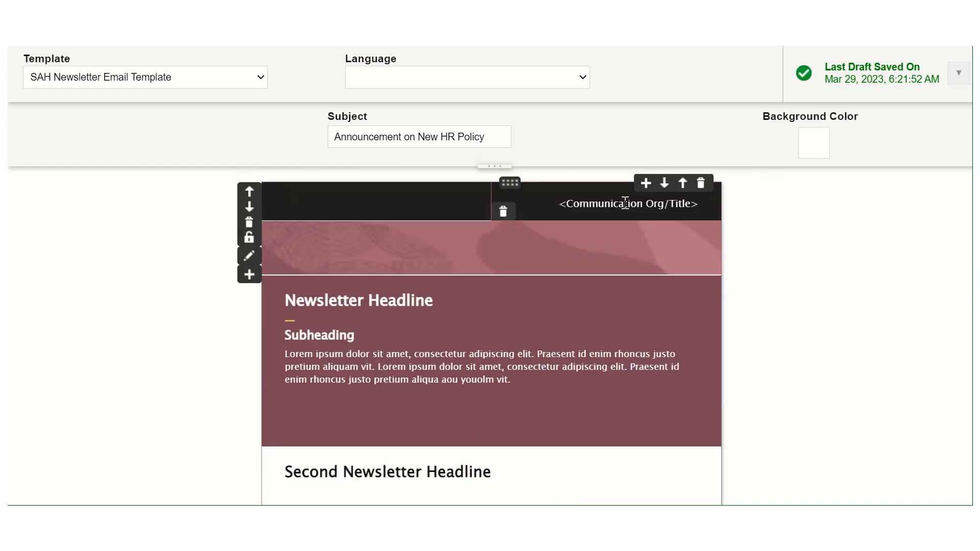
# Replace the communication title placeholder in the header with "Sab Aasaan Hai." on a light grey background.
pyautogui.doubleClick(603, 203)
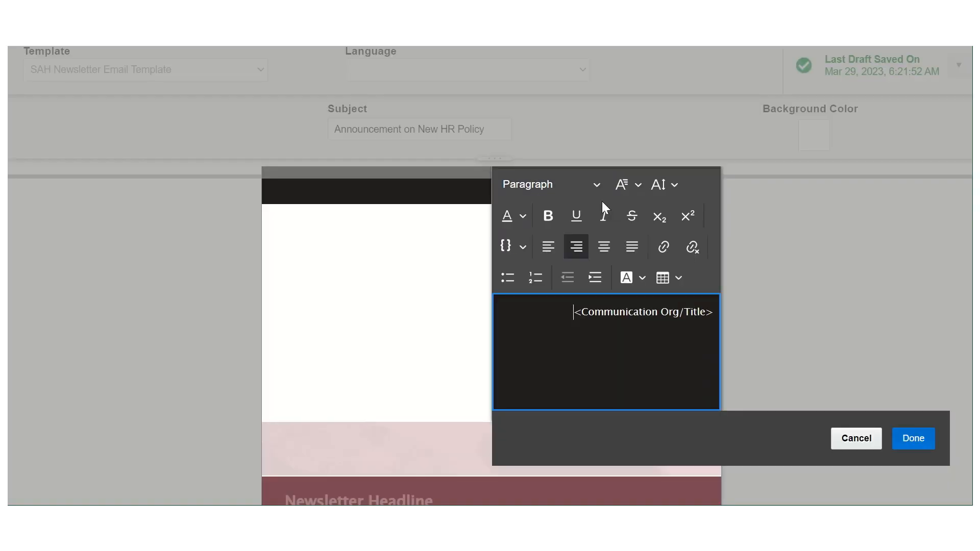
pyautogui.moveTo(566, 311); pyautogui.dragTo(733, 317)
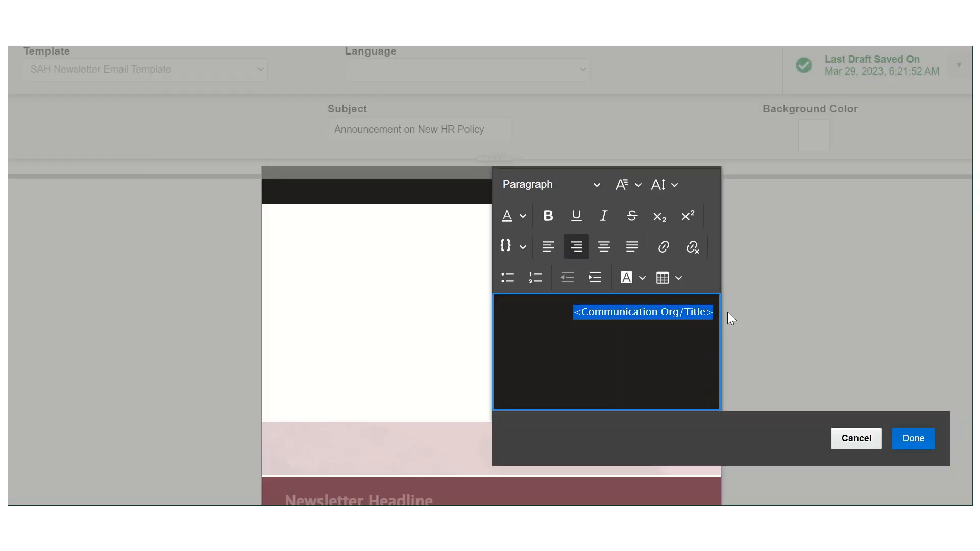
pyautogui.press('BackSpace')
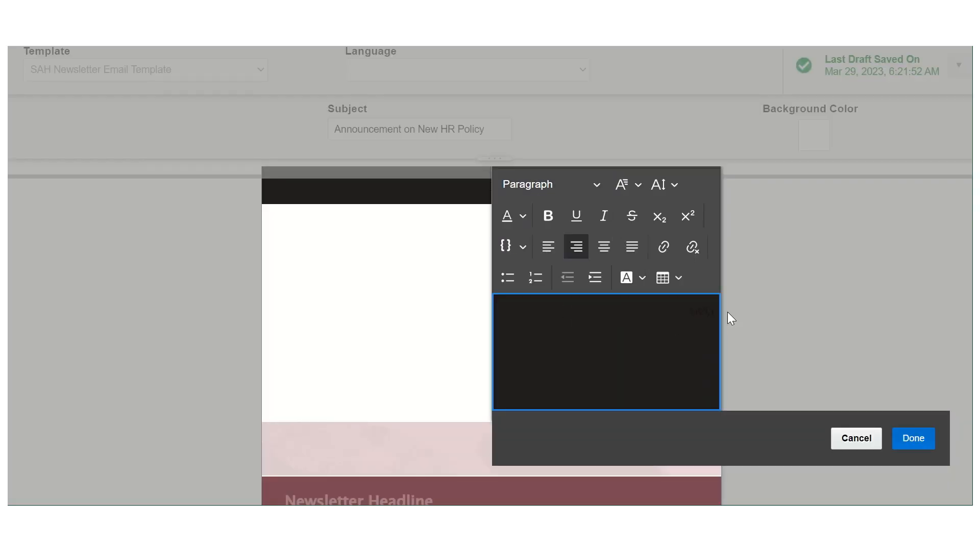
pyautogui.hotkey('ctrl', 'a')
pyautogui.click(642, 279)
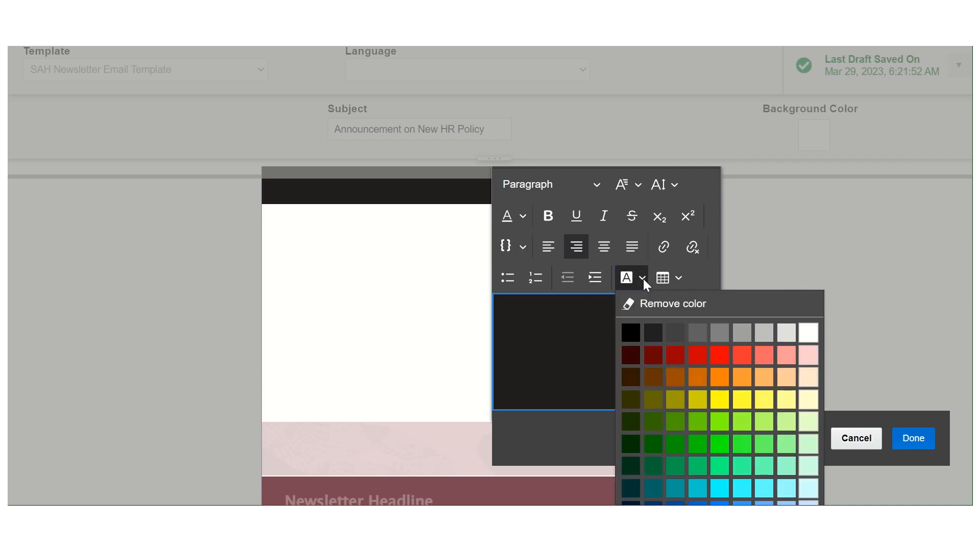
pyautogui.click(760, 331)
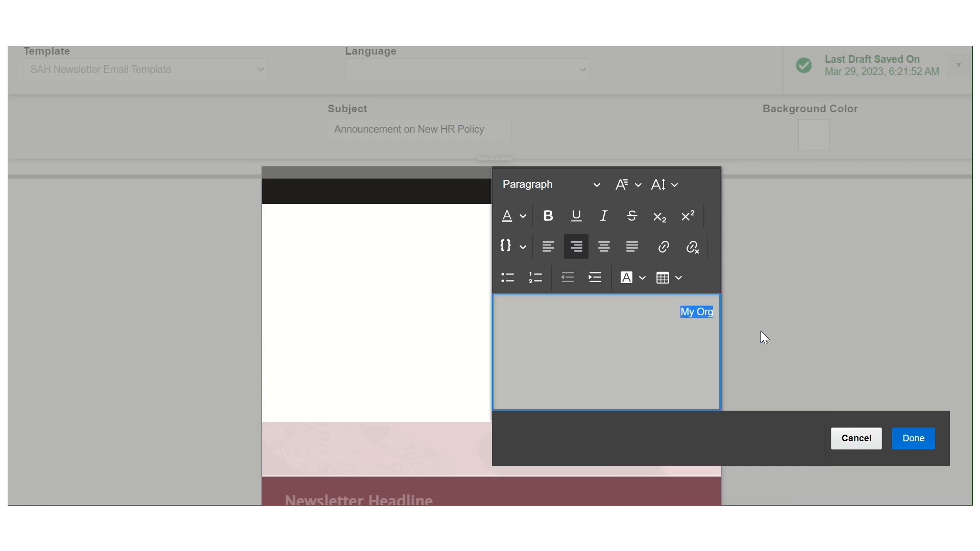
pyautogui.click(675, 314)
pyautogui.tripleClick(697, 308)
pyautogui.write('sab Aasaan Hai.')
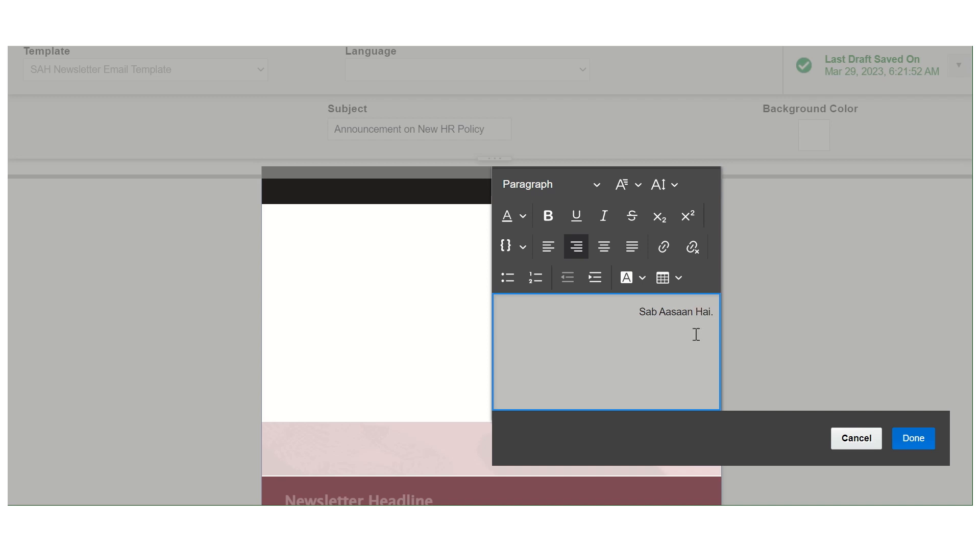
pyautogui.click(900, 435)
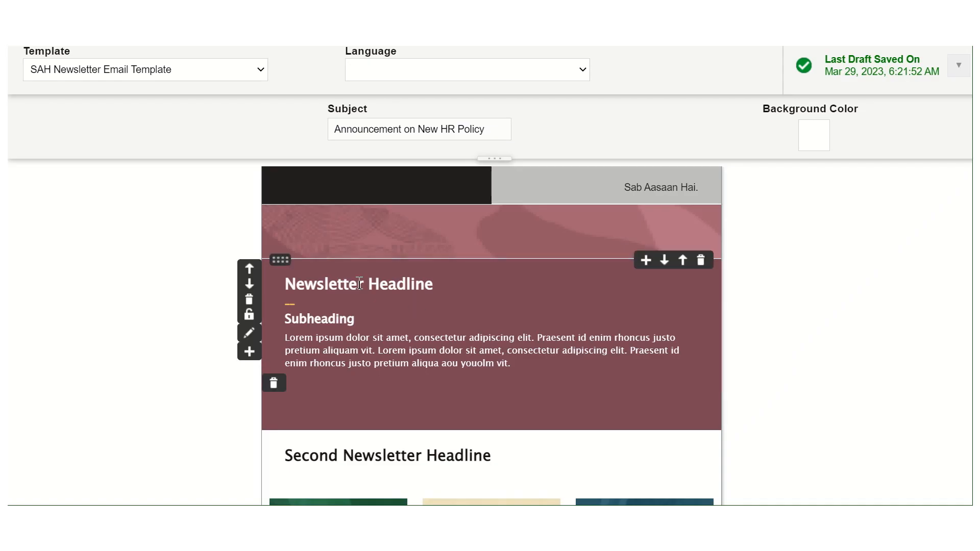
# Replace the first newsletter headline above the subheading with "New Leave Policy".
pyautogui.doubleClick(383, 284)
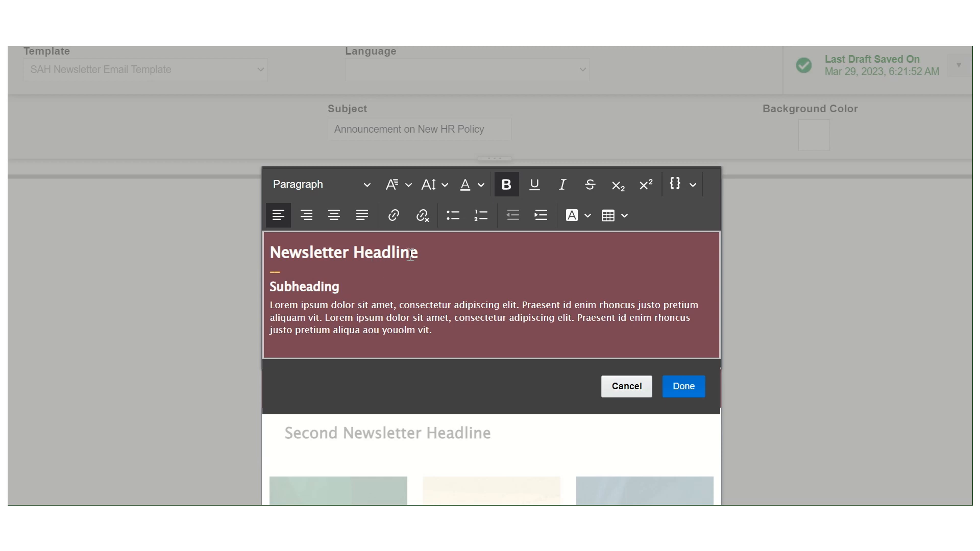
pyautogui.moveTo(426, 251); pyautogui.dragTo(263, 265)
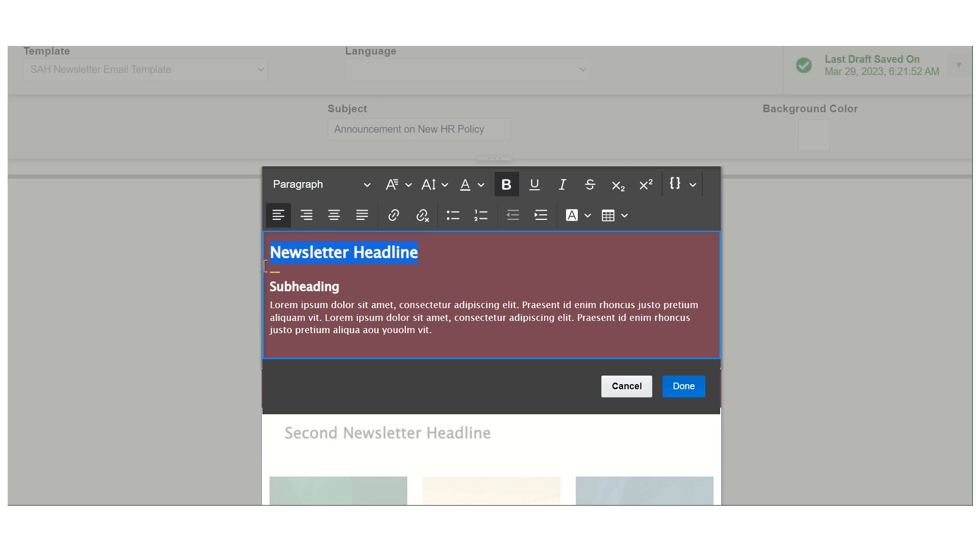
pyautogui.write('Annouce')
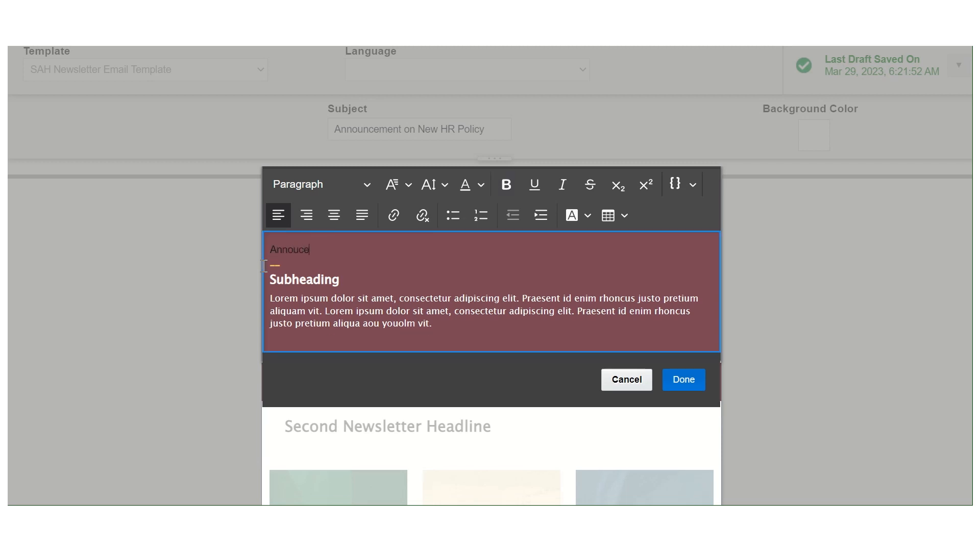
pyautogui.write('ment of')
pyautogui.press('BackSpace')
pyautogui.press('BackSpace')
pyautogui.press('BackSpace')
pyautogui.press('BackSpace')
pyautogui.press('BackSpace')
pyautogui.press('BackSpace')
pyautogui.press('BackSpace')
pyautogui.press('BackSpace')
pyautogui.press('BackSpace')
pyautogui.press('BackSpace')
pyautogui.press('BackSpace')
pyautogui.press('BackSpace')
pyautogui.press('BackSpace')
pyautogui.press('BackSpace')
pyautogui.write('New Leave Poli')
pyautogui.press('BackSpace')
# Format the New Leave Policy headline as white italic text and apply the section's edits.
pyautogui.moveTo(356, 251); pyautogui.dragTo(254, 258)
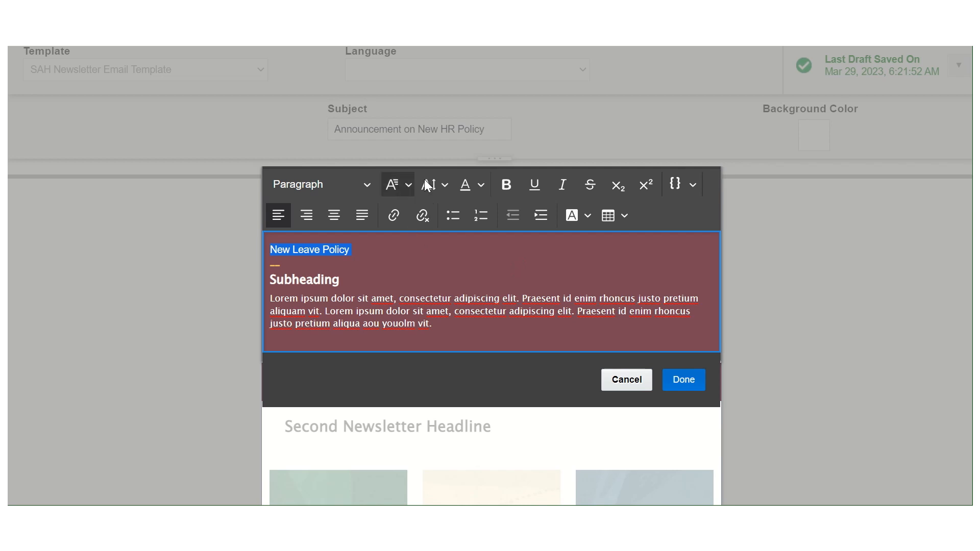
pyautogui.click(465, 186)
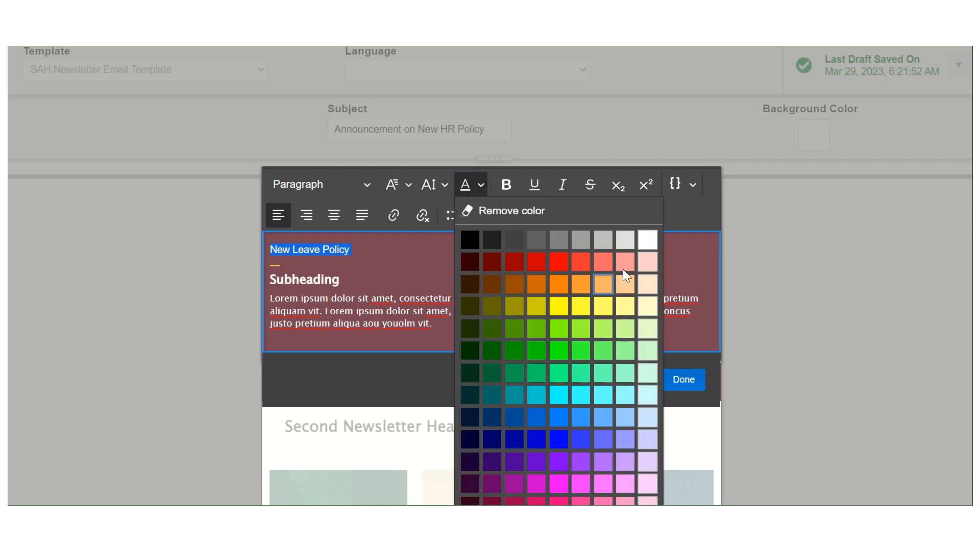
pyautogui.click(648, 239)
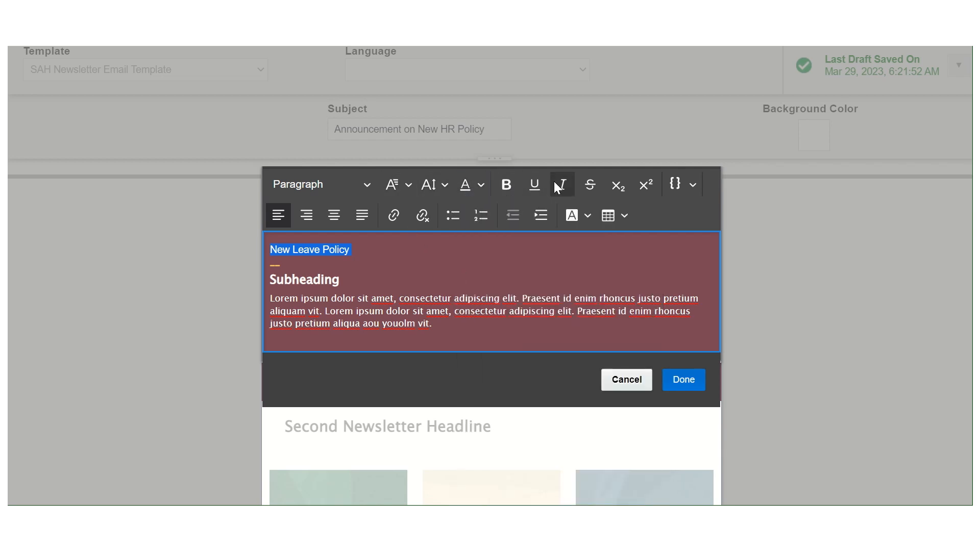
pyautogui.click(562, 186)
pyautogui.moveTo(433, 323); pyautogui.dragTo(261, 278)
pyautogui.click(433, 278)
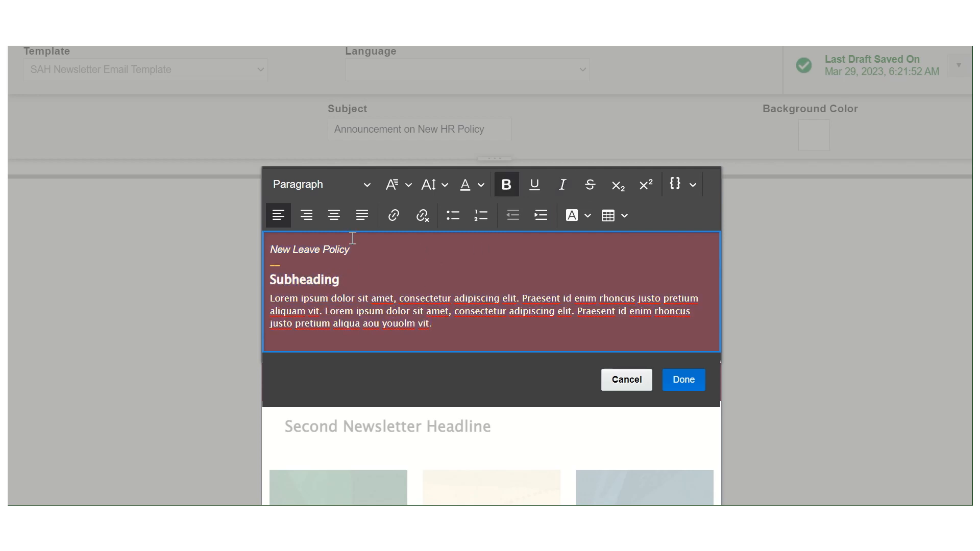
pyautogui.scroll(-3, 396, 335)
pyautogui.scroll(5, 414, 422)
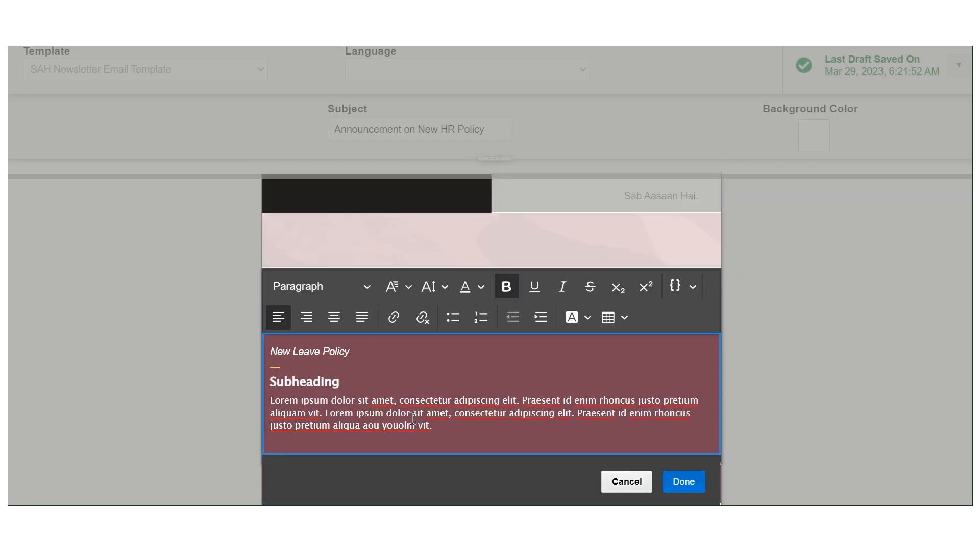
pyautogui.scroll(-1, 464, 371)
pyautogui.scroll(-3, 464, 370)
pyautogui.scroll(2, 525, 366)
pyautogui.scroll(-1, 525, 365)
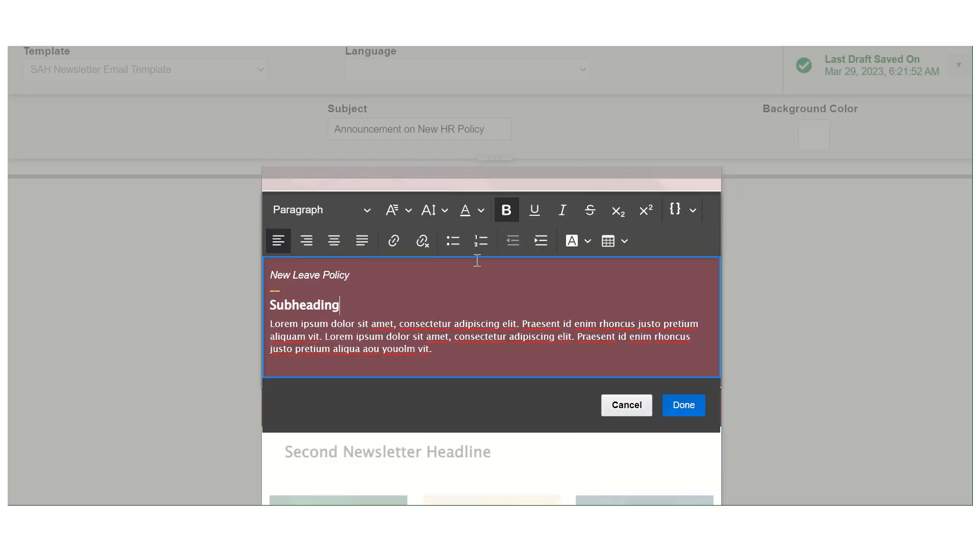
pyautogui.click(680, 408)
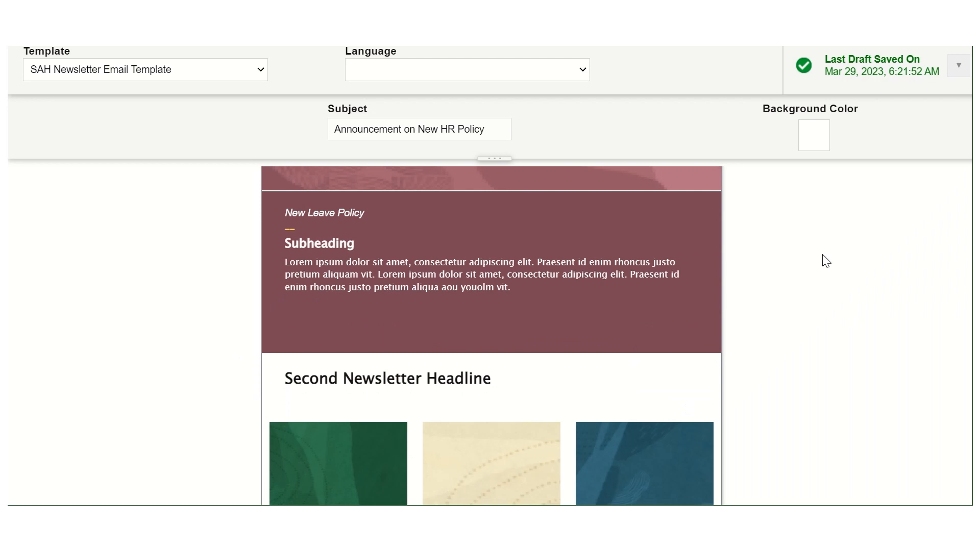
# Open the test email form for the template and start entering the recipient's email address.
pyautogui.scroll(1, 826, 260)
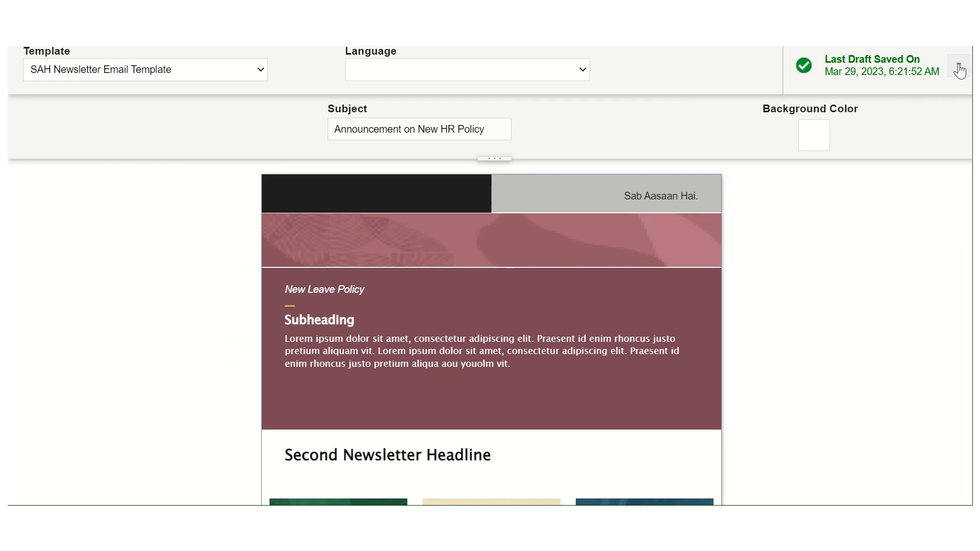
pyautogui.click(960, 70)
pyautogui.click(934, 139)
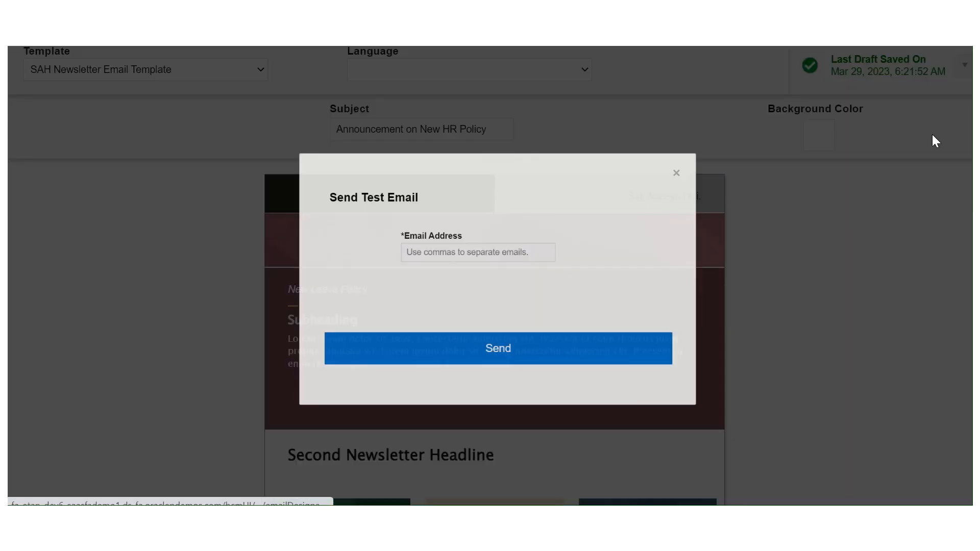
pyautogui.click(488, 246)
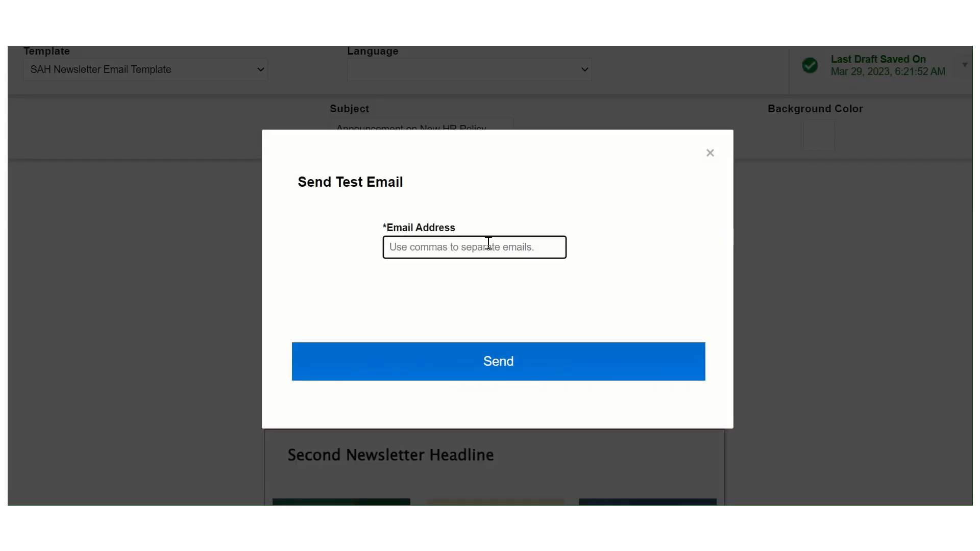
pyautogui.write('sabaasa')
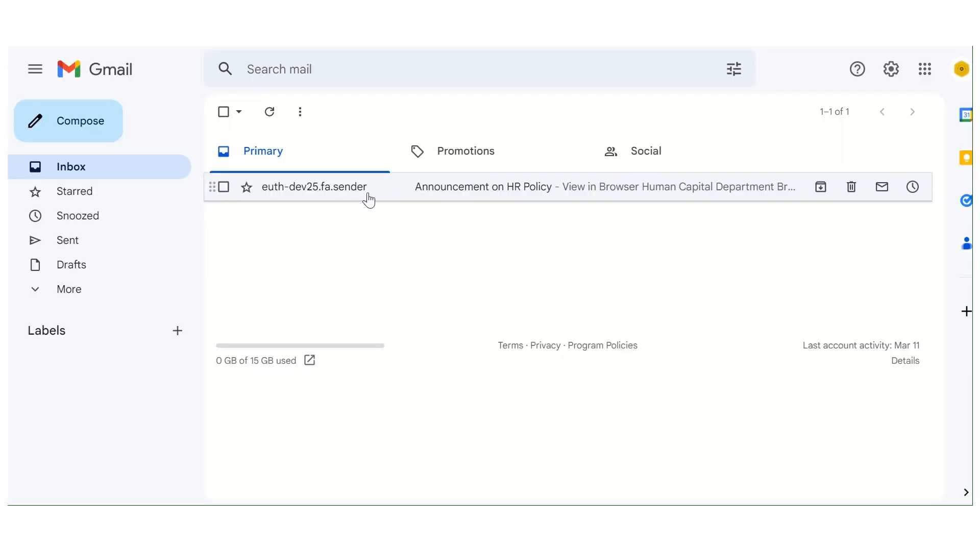
# Copy the recipient's email address from the Announcement on HR Policy message details in Gmail and enter it as the test email address.
pyautogui.click(366, 196)
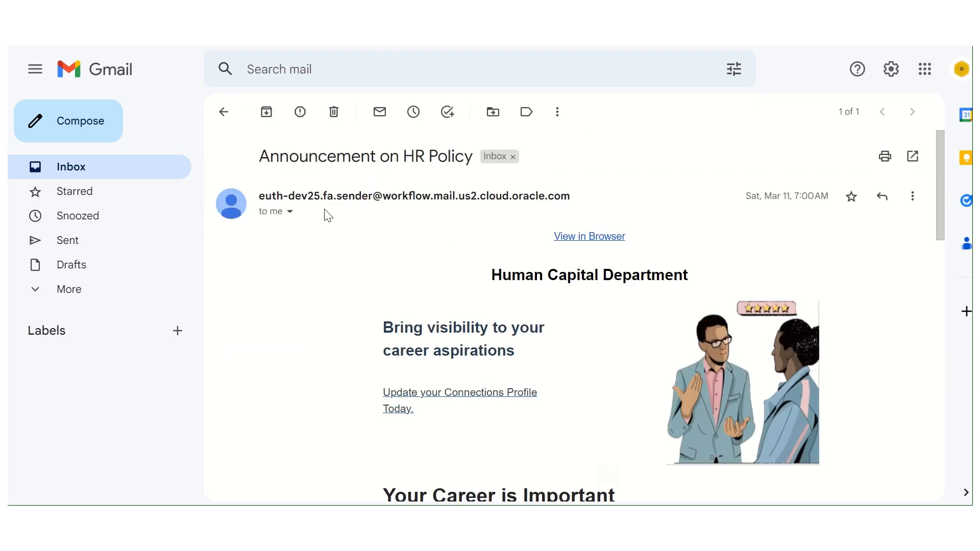
pyautogui.click(290, 211)
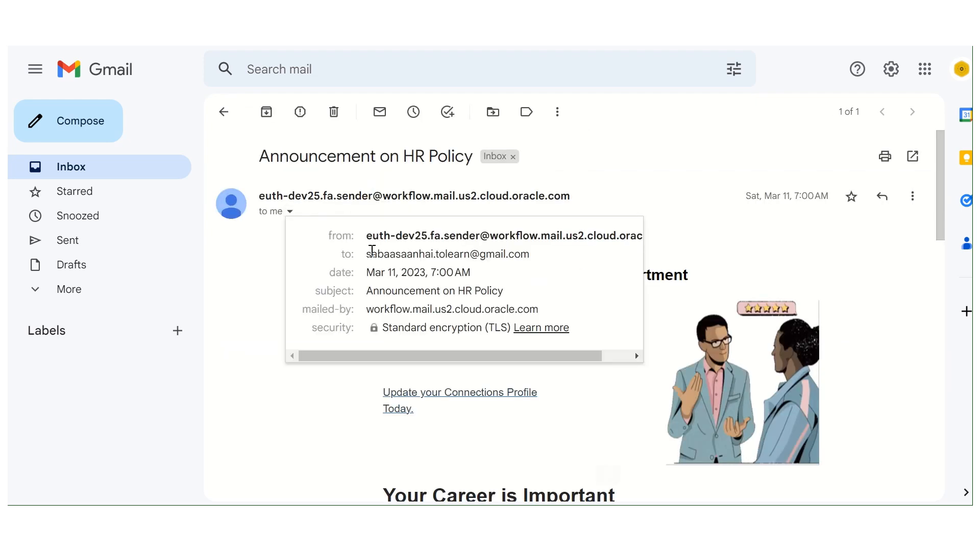
pyautogui.moveTo(366, 254); pyautogui.dragTo(447, 255)
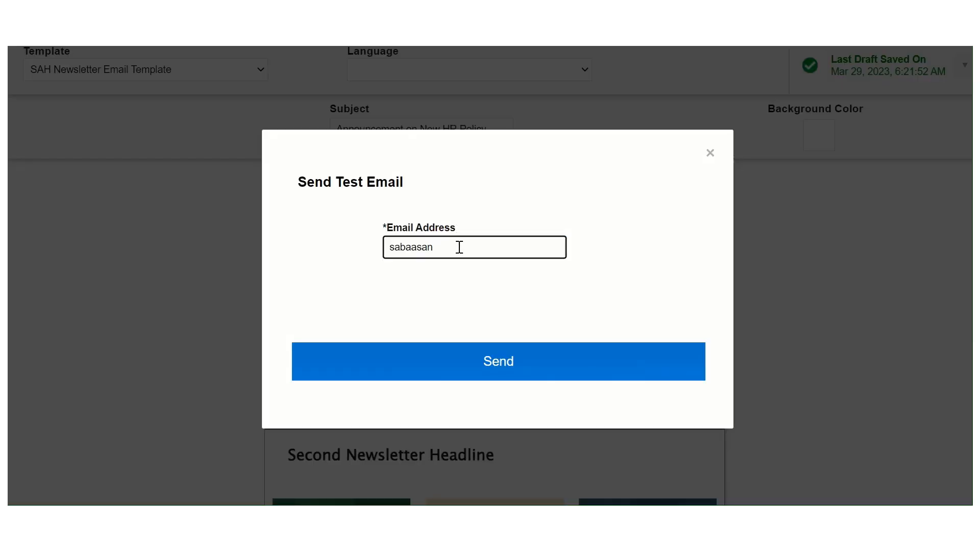
pyautogui.moveTo(457, 246); pyautogui.dragTo(291, 255)
pyautogui.hotkey('ctrl', 'v')
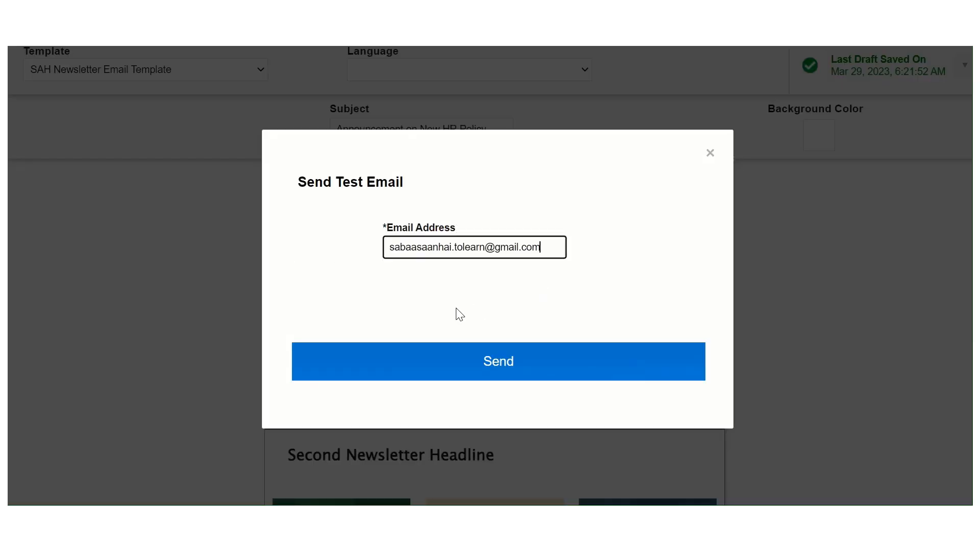
# Send the test email of the template and open the received Announcement on New HR Policy message in the Gmail inbox.
pyautogui.click(466, 362)
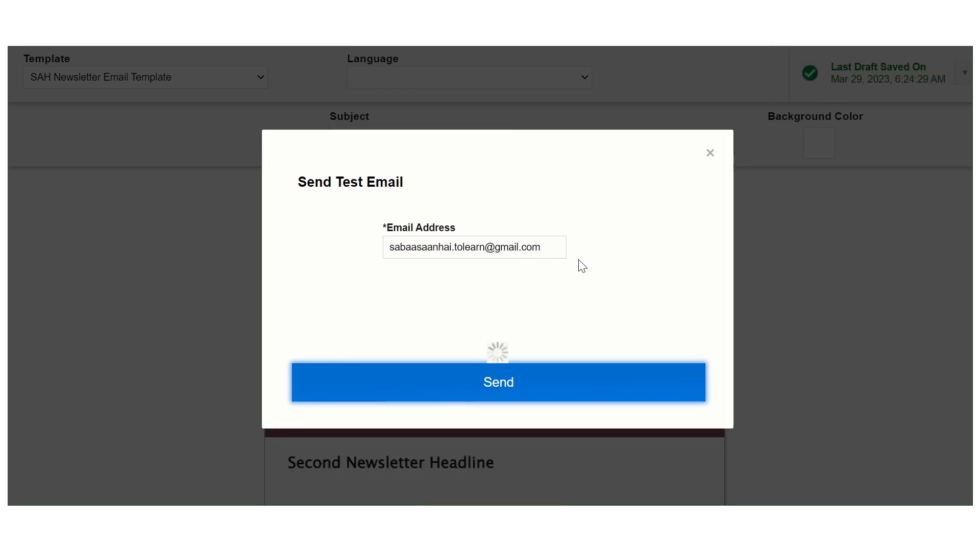
pyautogui.click(710, 153)
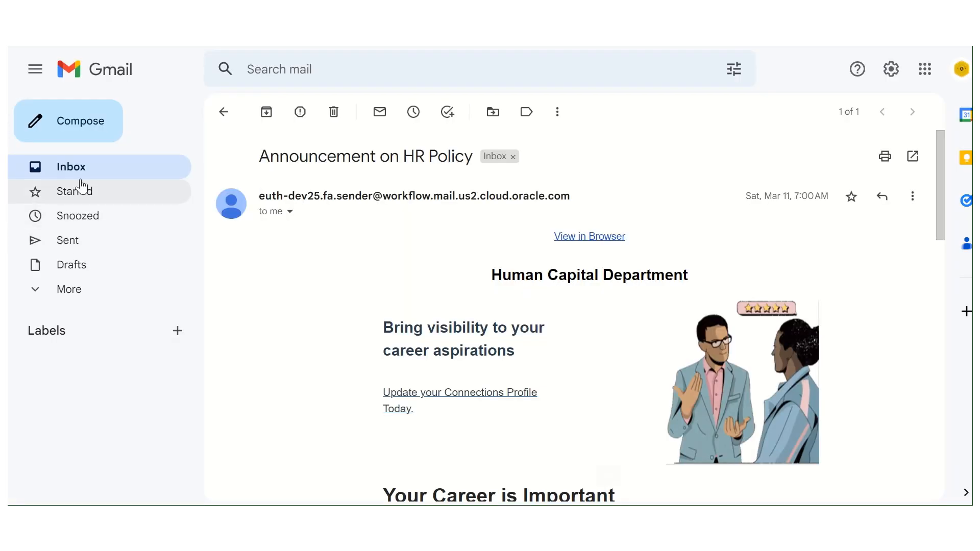
pyautogui.click(74, 169)
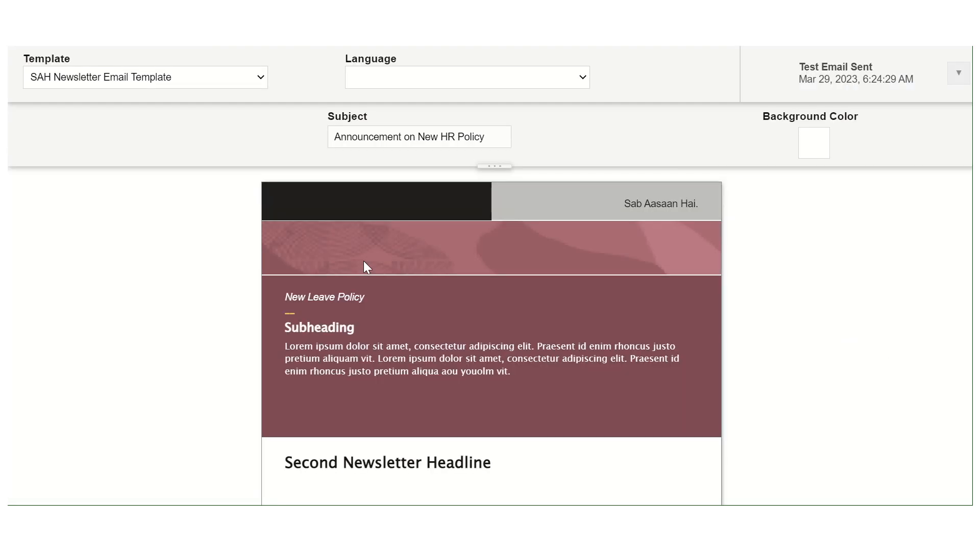
pyautogui.scroll(-15, 770, 284)
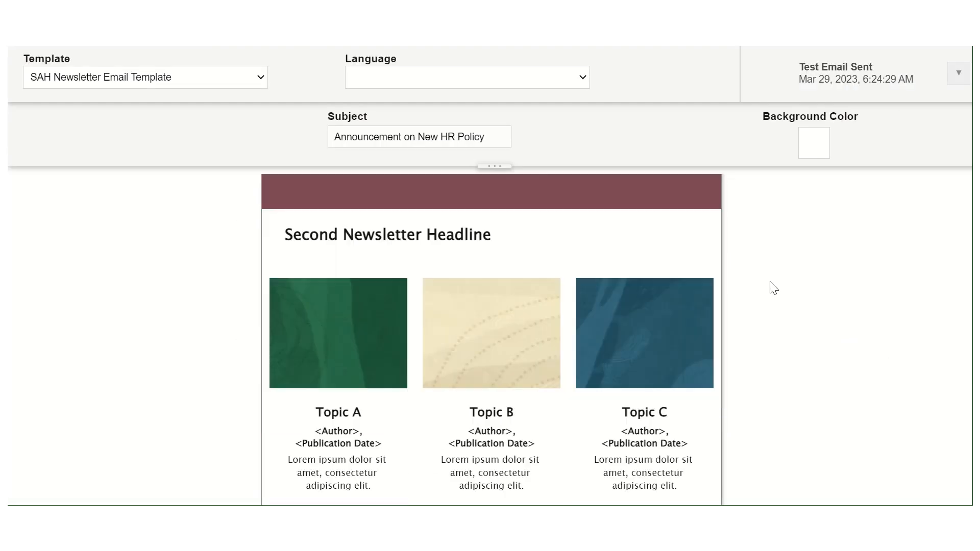
pyautogui.scroll(15, 771, 286)
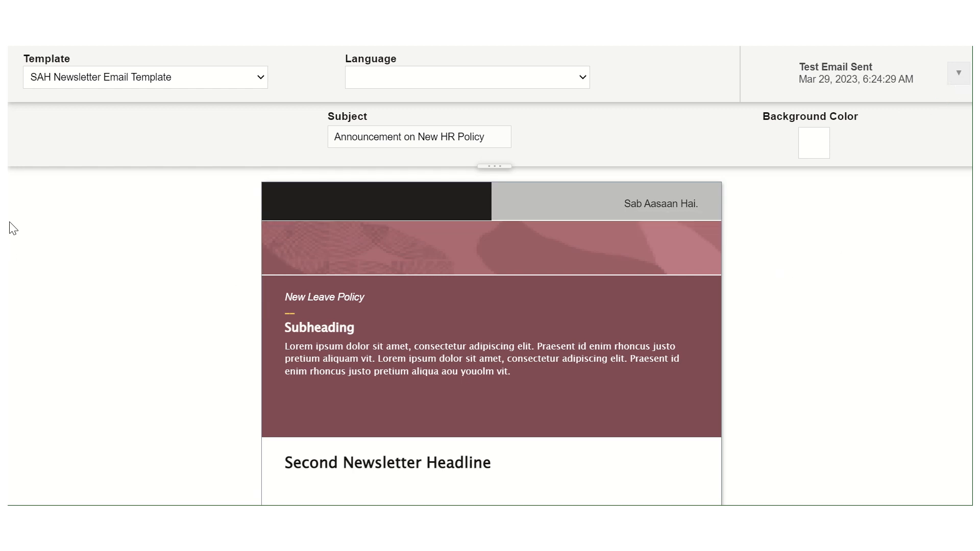
pyautogui.moveTo(509, 385)
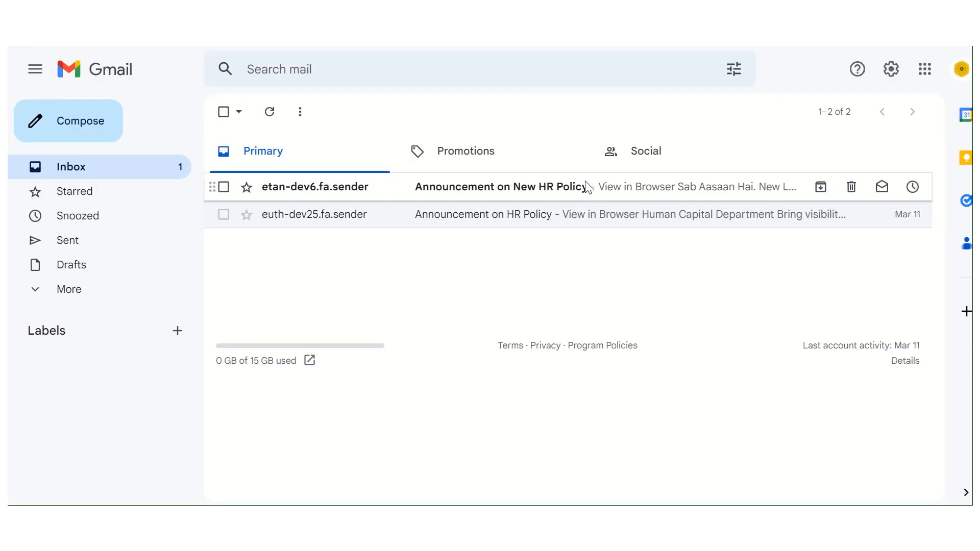
pyautogui.click(588, 188)
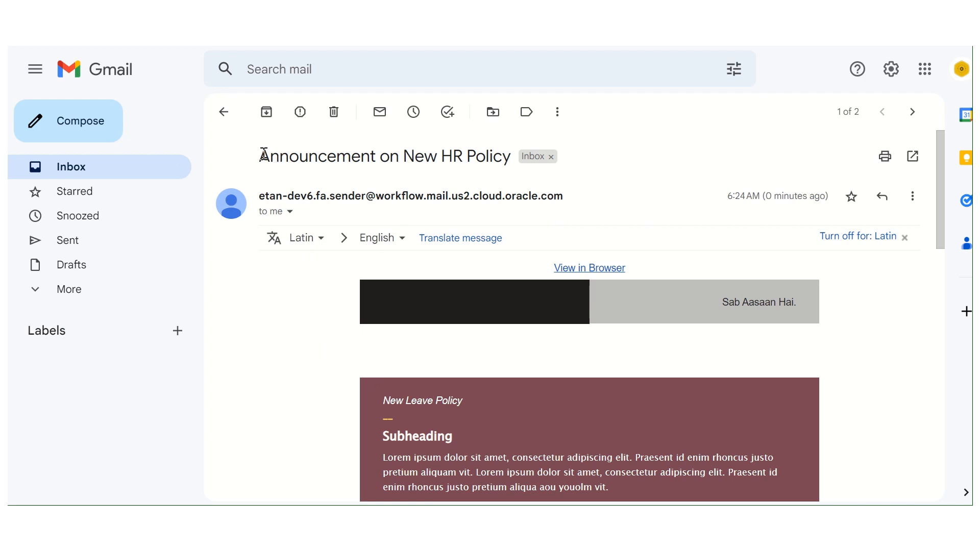
# Check the received test email's subject, header text, New Leave Policy section and remaining newsletter content down to the footer.
pyautogui.moveTo(264, 154); pyautogui.dragTo(515, 161)
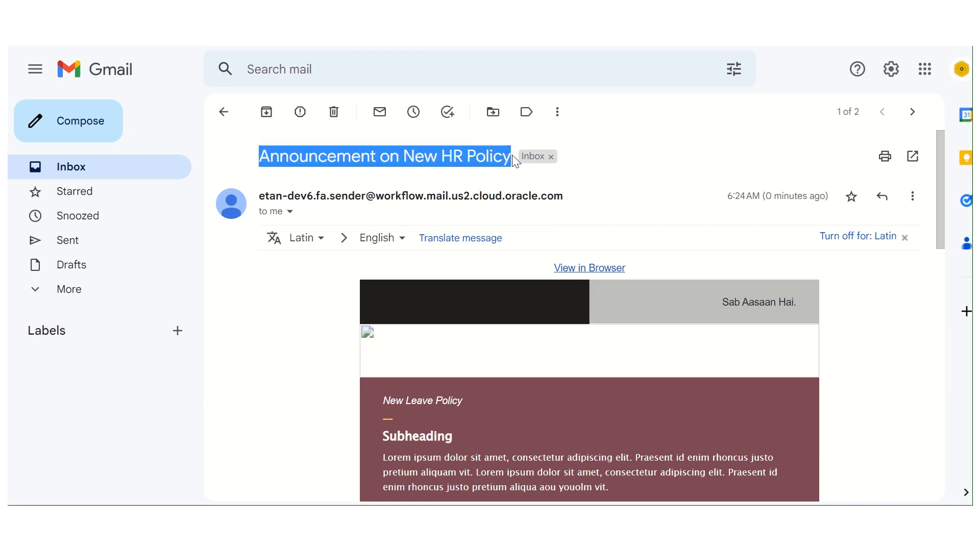
pyautogui.scroll(-3, 770, 467)
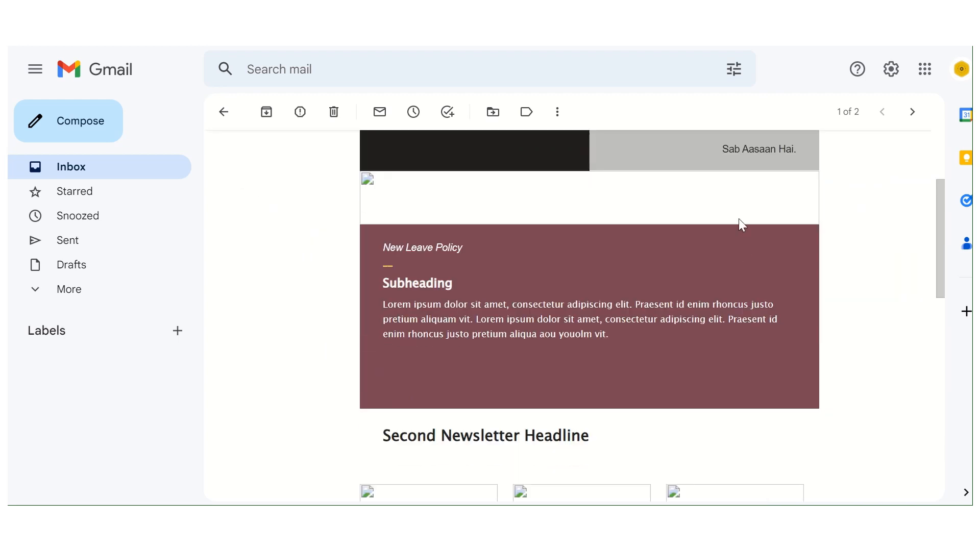
pyautogui.moveTo(720, 149); pyautogui.dragTo(797, 154)
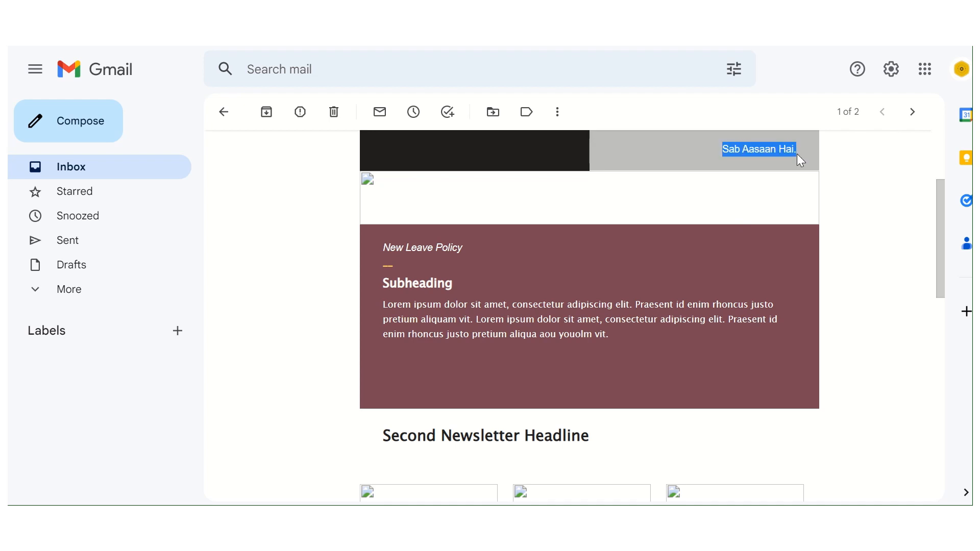
pyautogui.click(389, 244)
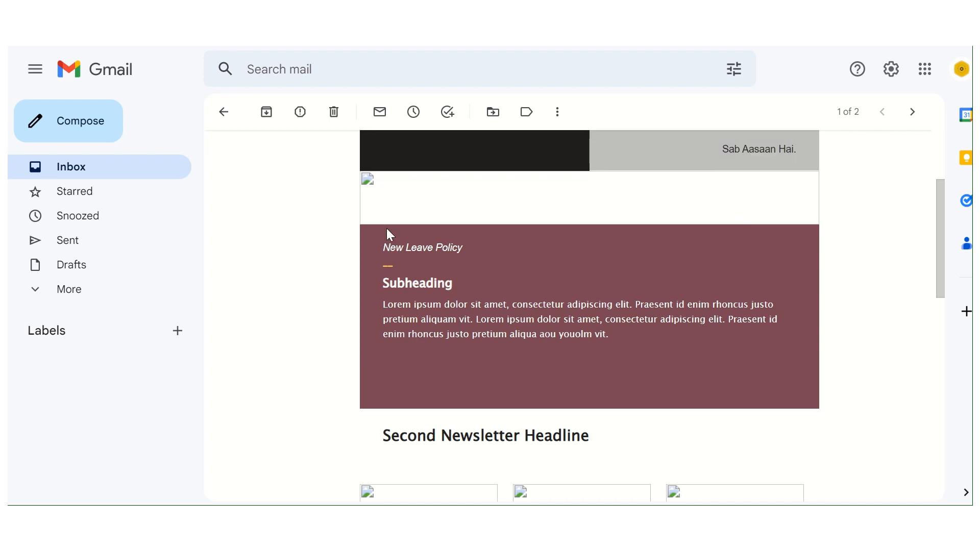
pyautogui.scroll(-6, 410, 280)
pyautogui.scroll(-5, 422, 319)
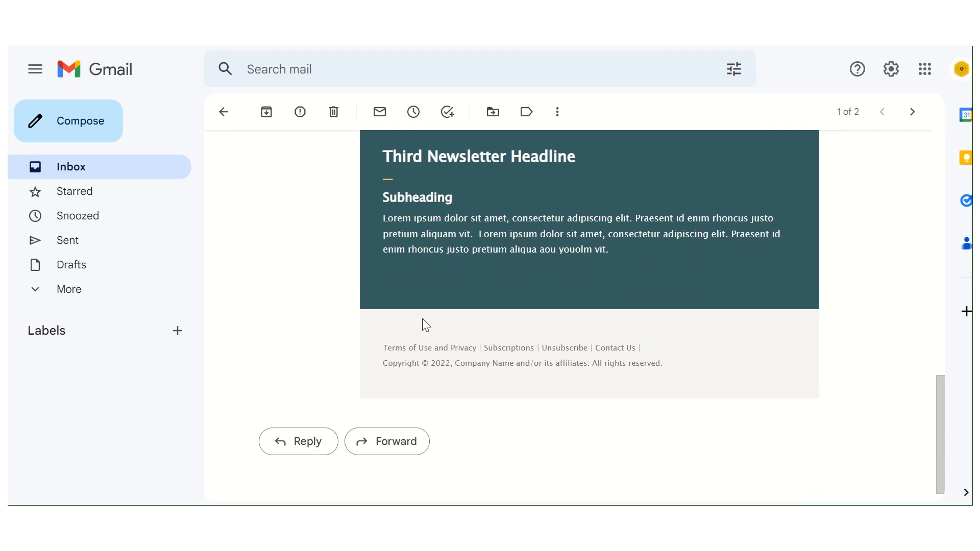
pyautogui.scroll(-1, 424, 327)
pyautogui.scroll(12, 421, 334)
pyautogui.scroll(3, 417, 332)
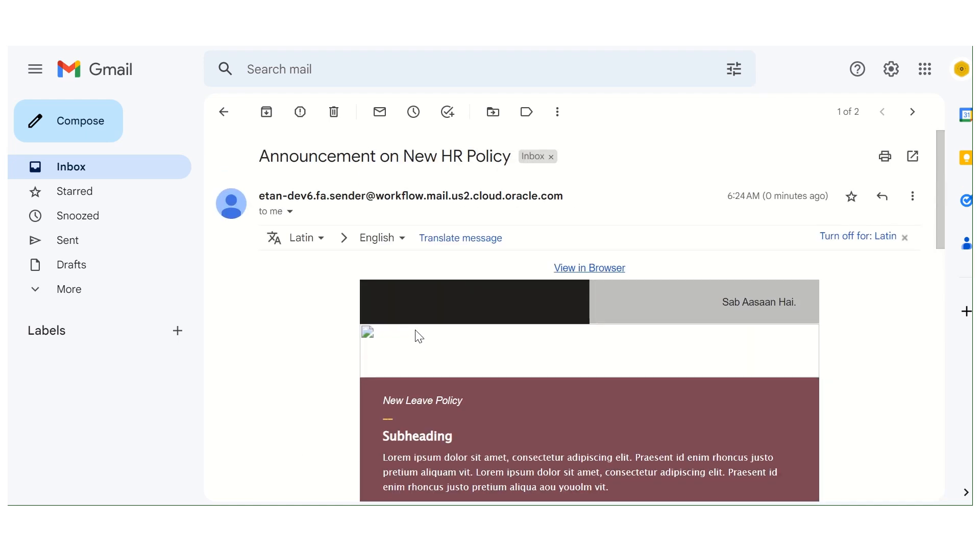
pyautogui.scroll(-5, 530, 379)
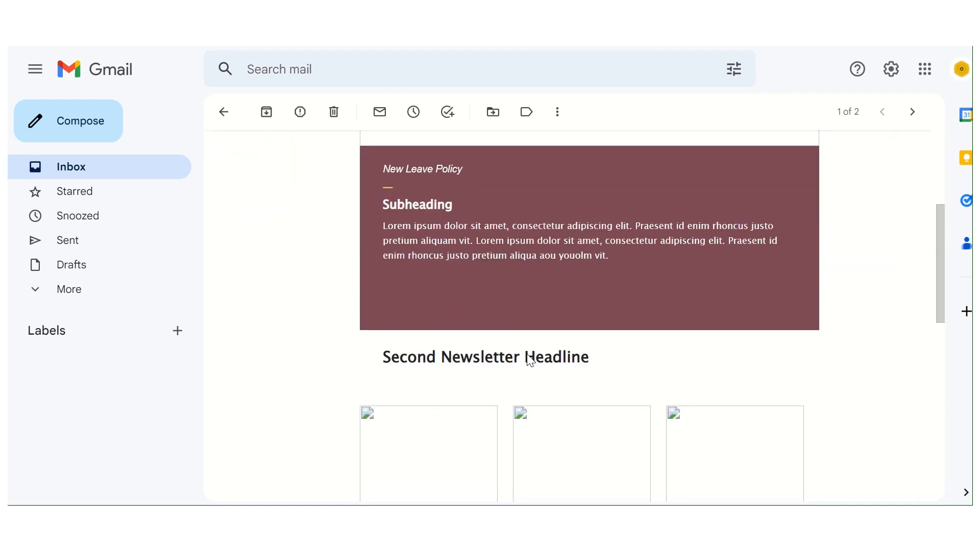
pyautogui.scroll(5, 525, 358)
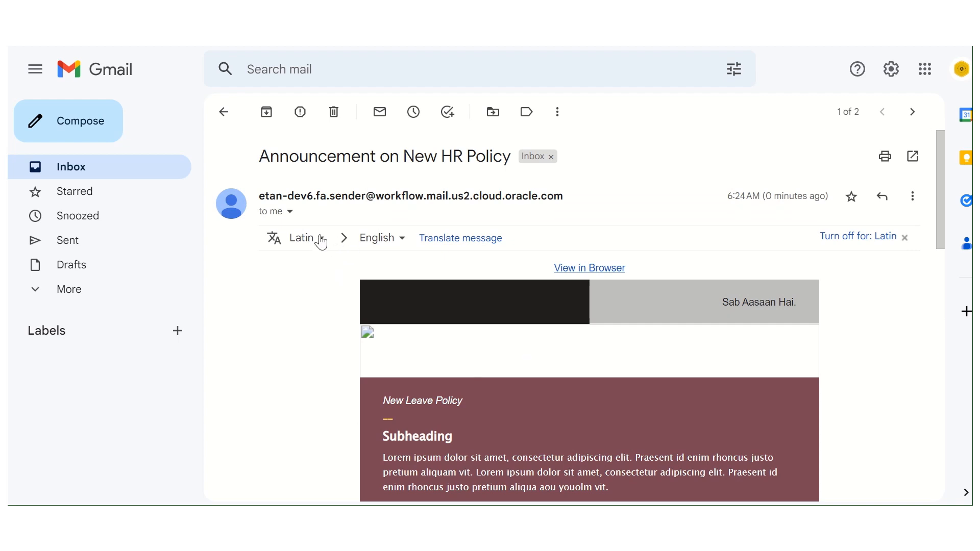
# Look at the source language choices for translating the message and review its upper newsletter sections again.
pyautogui.click(321, 240)
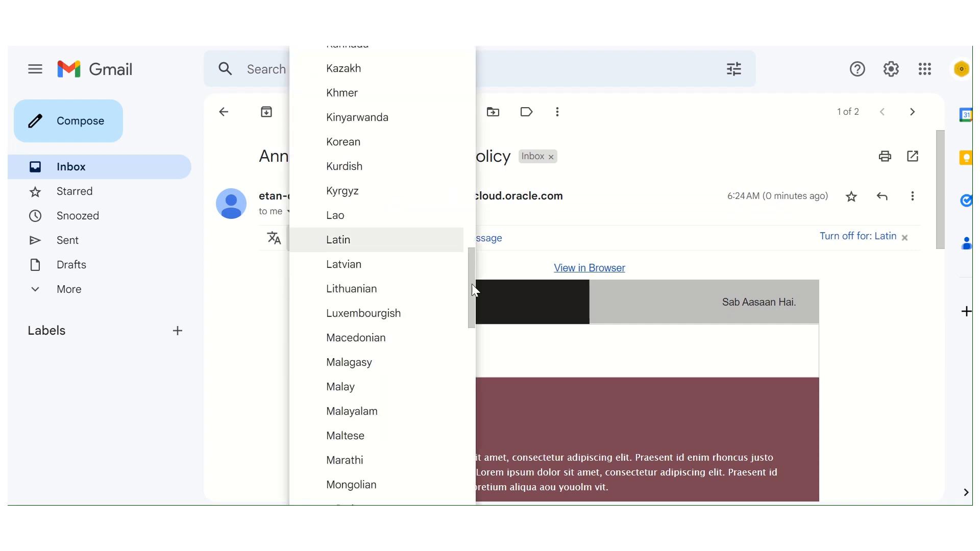
pyautogui.click(822, 375)
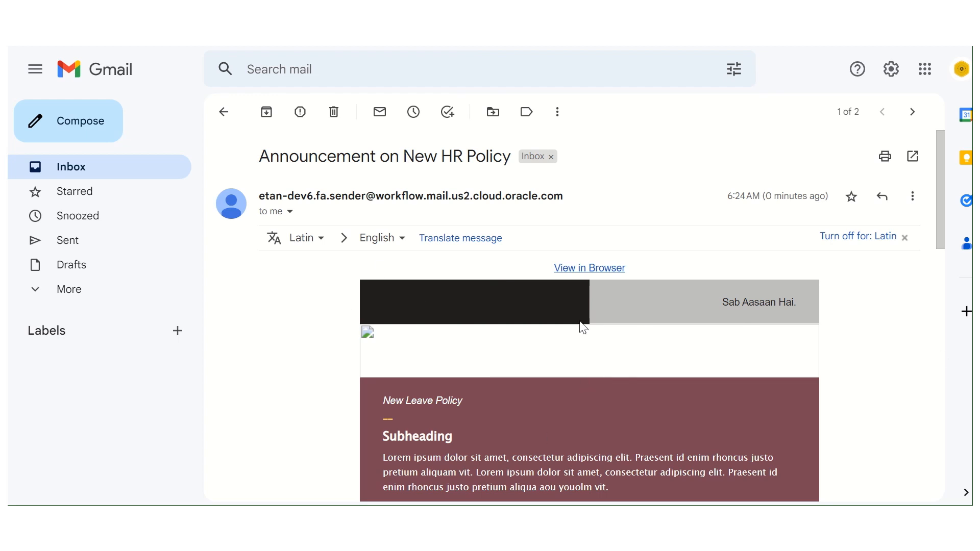
pyautogui.scroll(-1, 521, 409)
pyautogui.scroll(-2, 521, 406)
pyautogui.scroll(3, 515, 403)
pyautogui.scroll(-10, 510, 353)
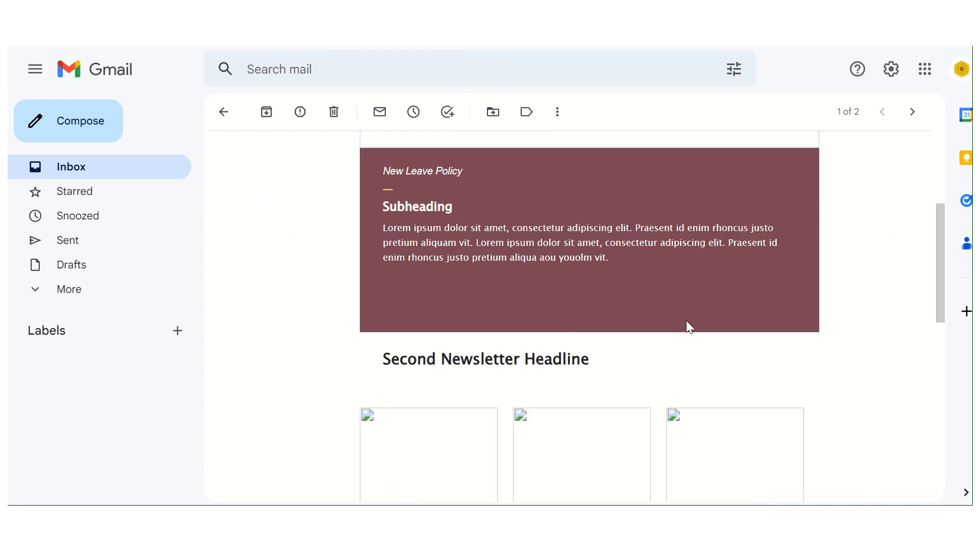
pyautogui.scroll(8, 689, 321)
pyautogui.scroll(3, 688, 321)
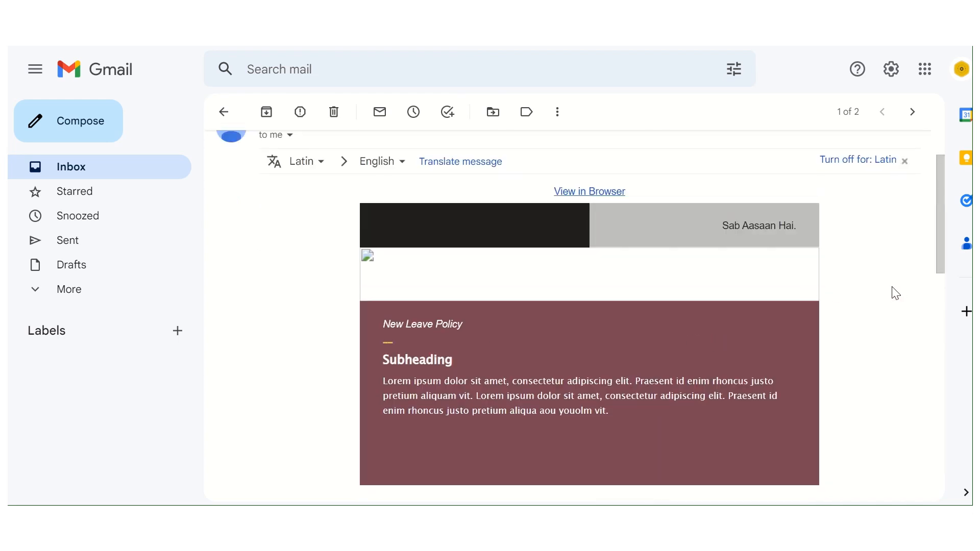
# Switch to the Manage Email Templates page and activate the SAH Newsletter Email Template.
pyautogui.scroll(-6, 894, 291)
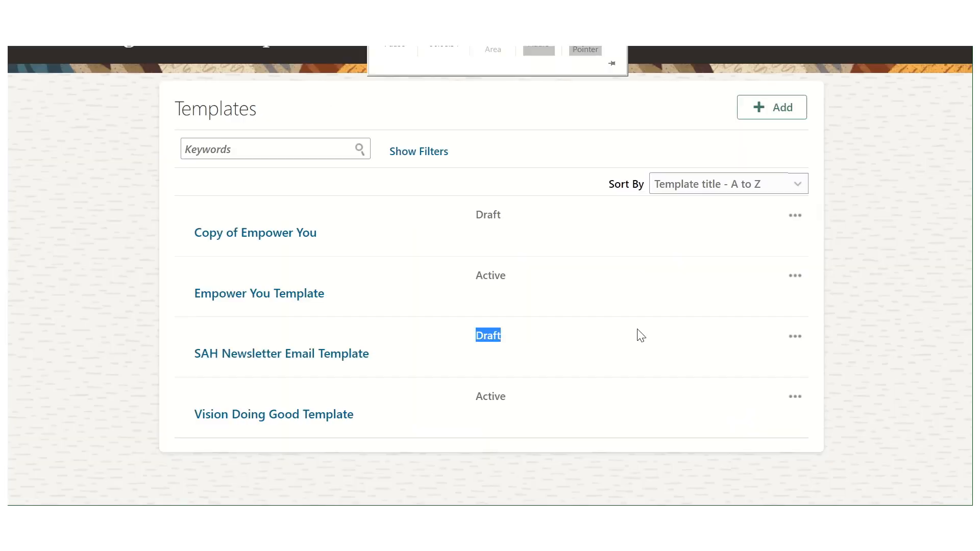
pyautogui.click(535, 380)
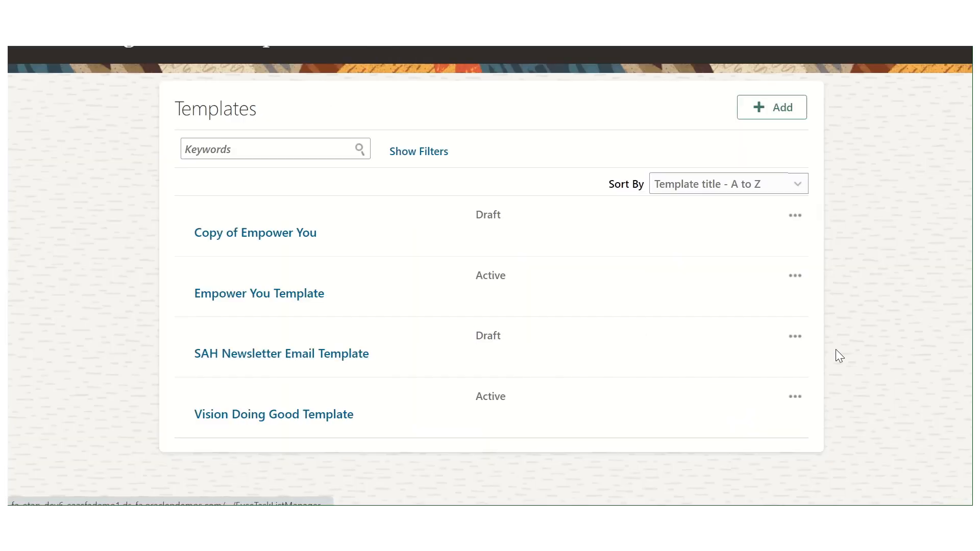
pyautogui.click(794, 340)
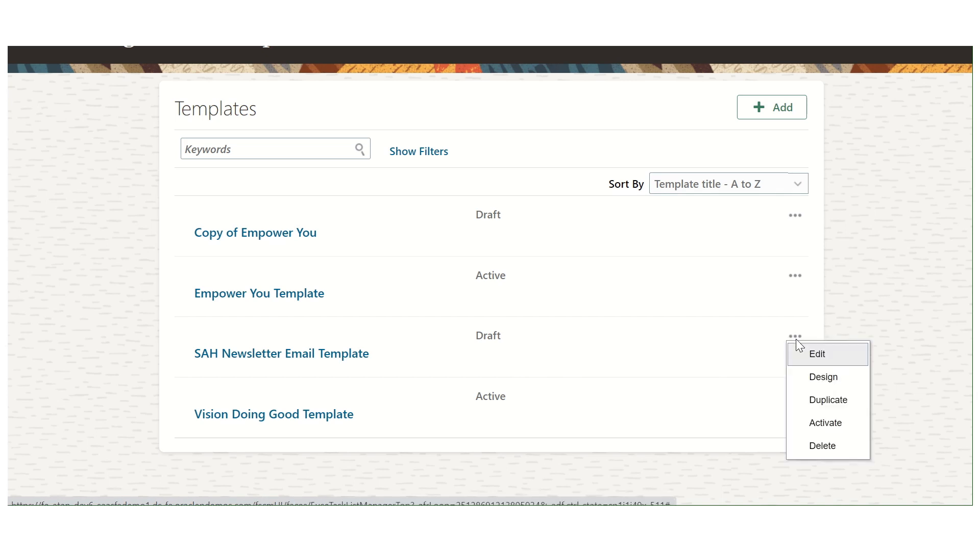
pyautogui.click(820, 424)
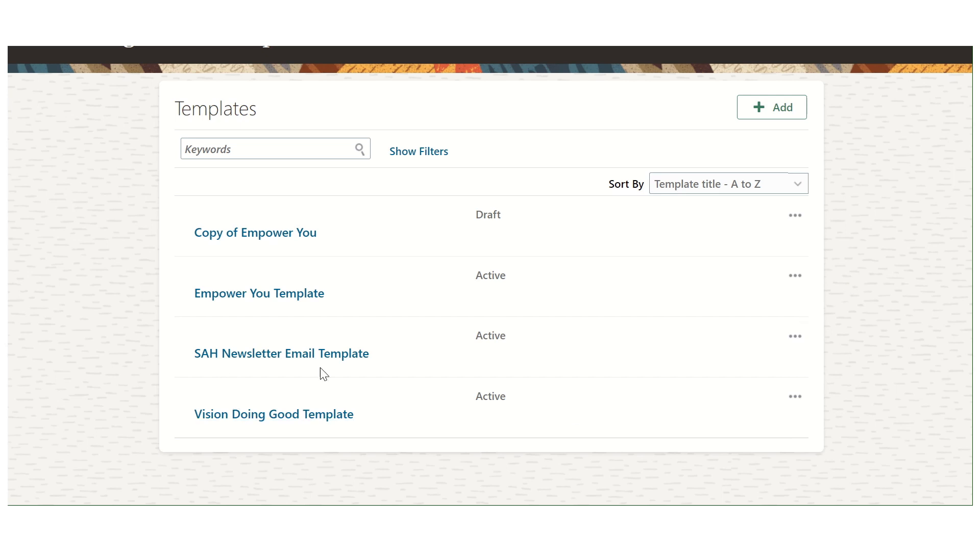
# Return to the HCM Communicate setup and open the Manage Predefined Audience Criteria task.
pyautogui.scroll(2, 639, 287)
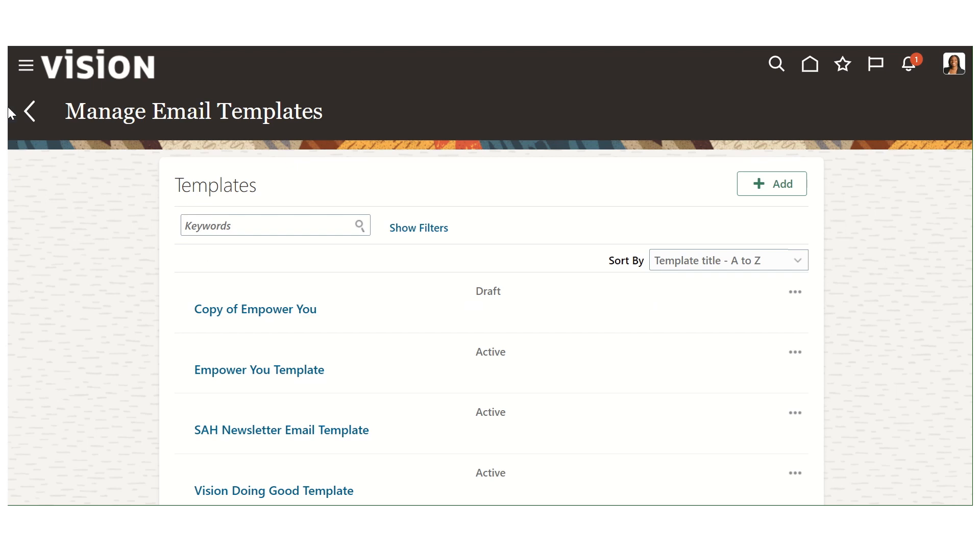
pyautogui.moveTo(68, 110); pyautogui.dragTo(335, 125)
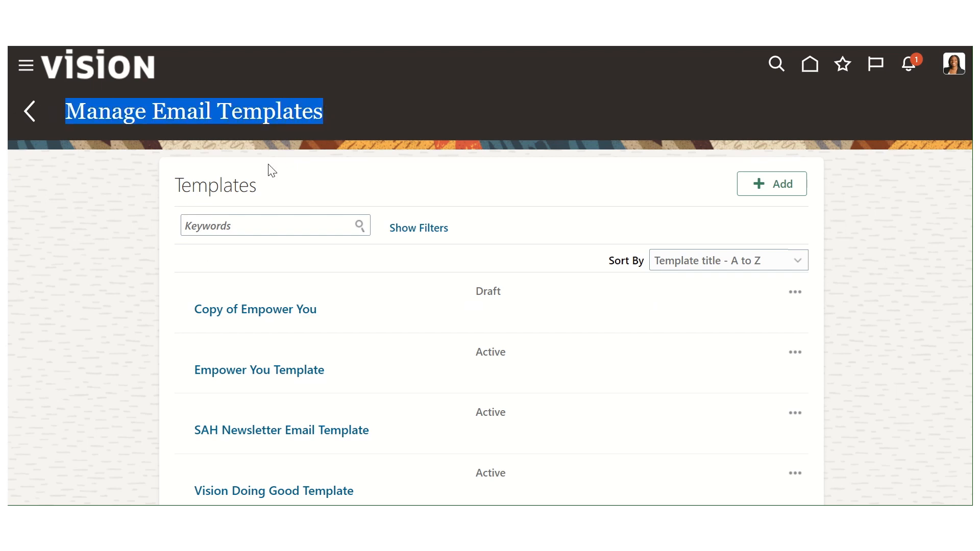
pyautogui.click(63, 257)
pyautogui.click(24, 123)
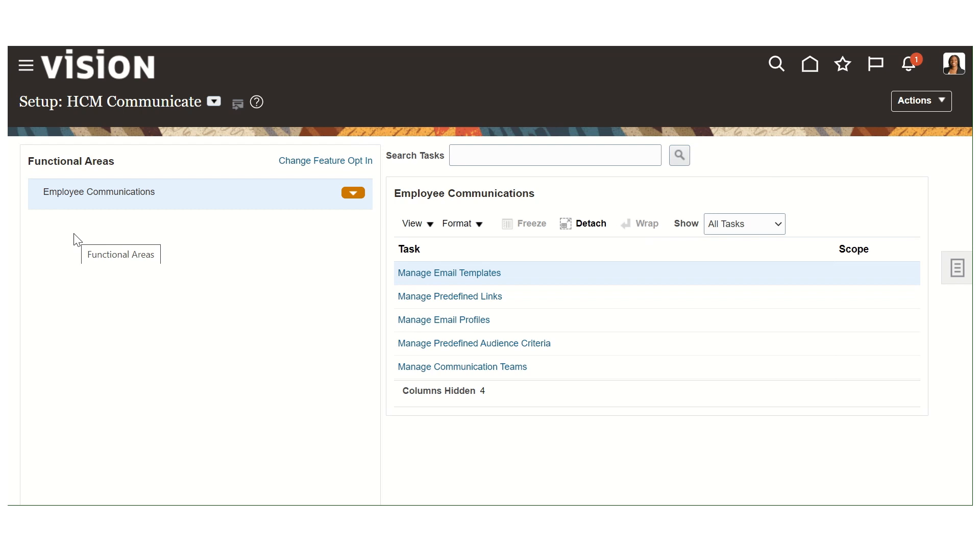
pyautogui.click(534, 343)
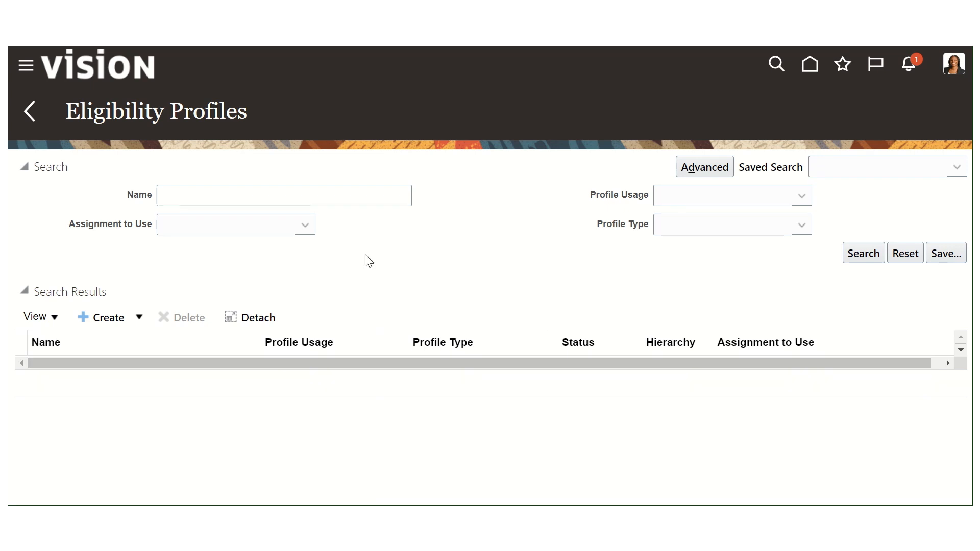
# Start creating a participant profile on the Eligibility Profiles page.
pyautogui.moveTo(66, 111); pyautogui.dragTo(249, 119)
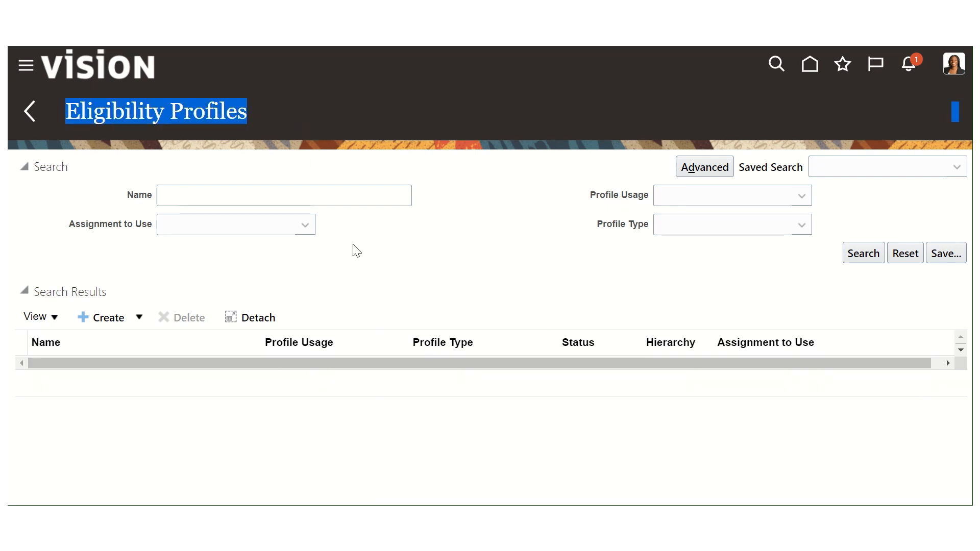
pyautogui.click(404, 284)
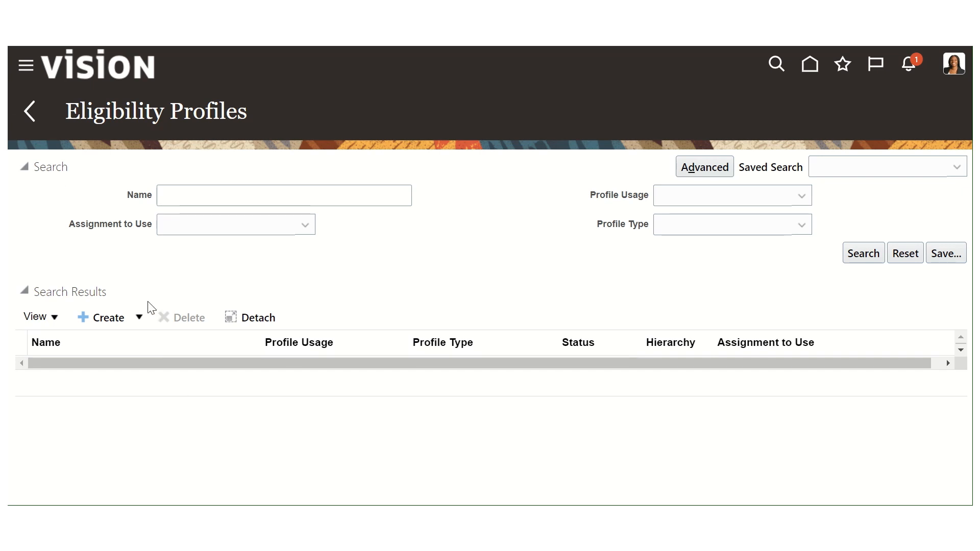
pyautogui.click(139, 317)
pyautogui.click(143, 342)
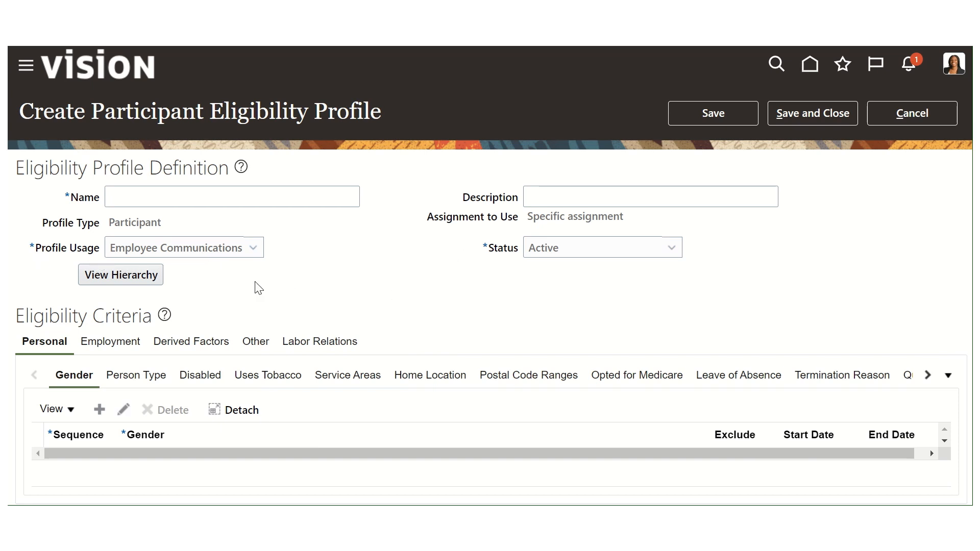
# Name the participant eligibility profile "SAH US Business".
pyautogui.click(258, 204)
pyautogui.write('S')
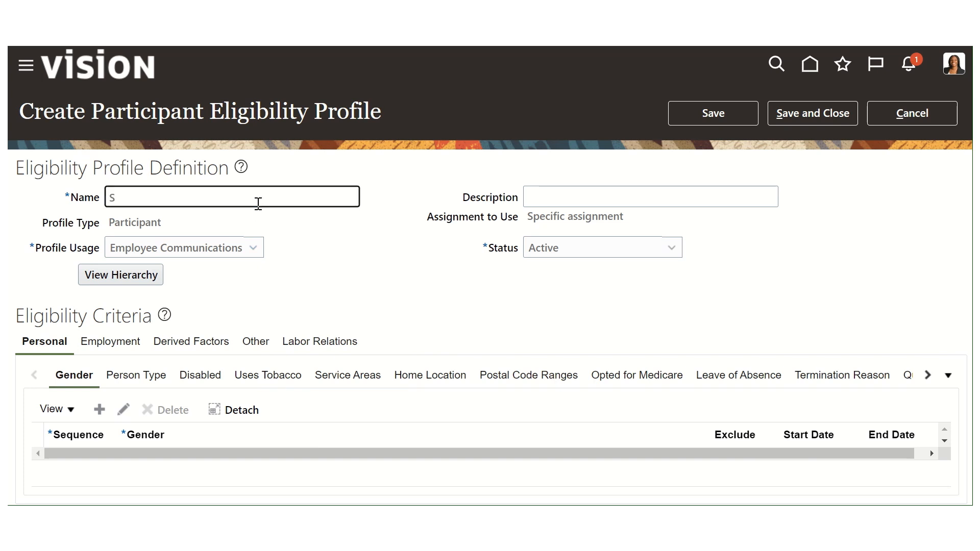
pyautogui.write('AH US Business')
pyautogui.press('Tab')
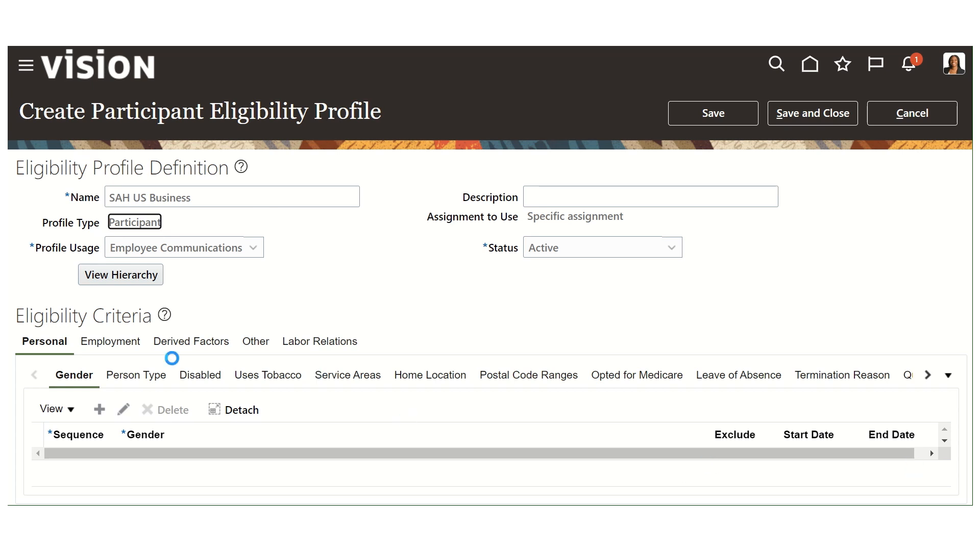
pyautogui.click(751, 205)
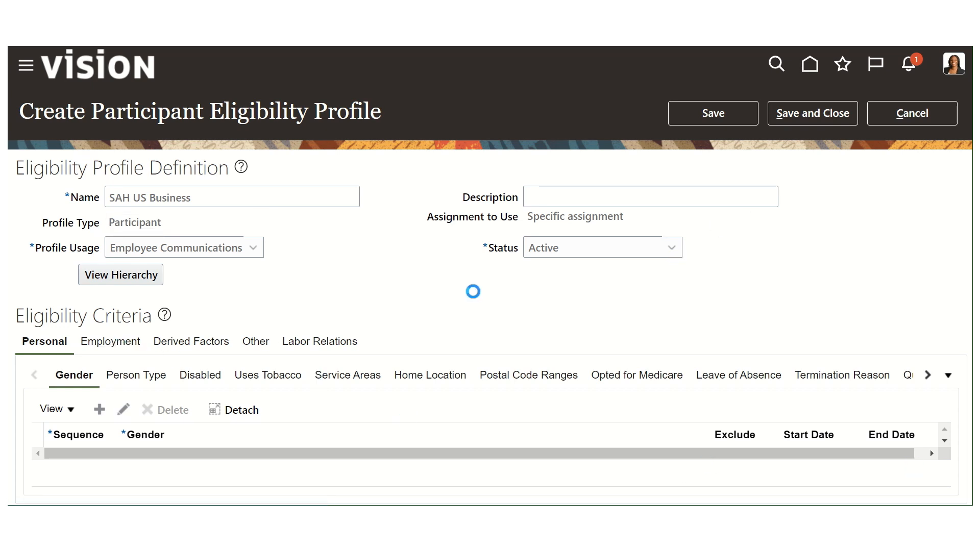
# Add a new Business Unit row under the profile's Employment eligibility criteria.
pyautogui.click(122, 352)
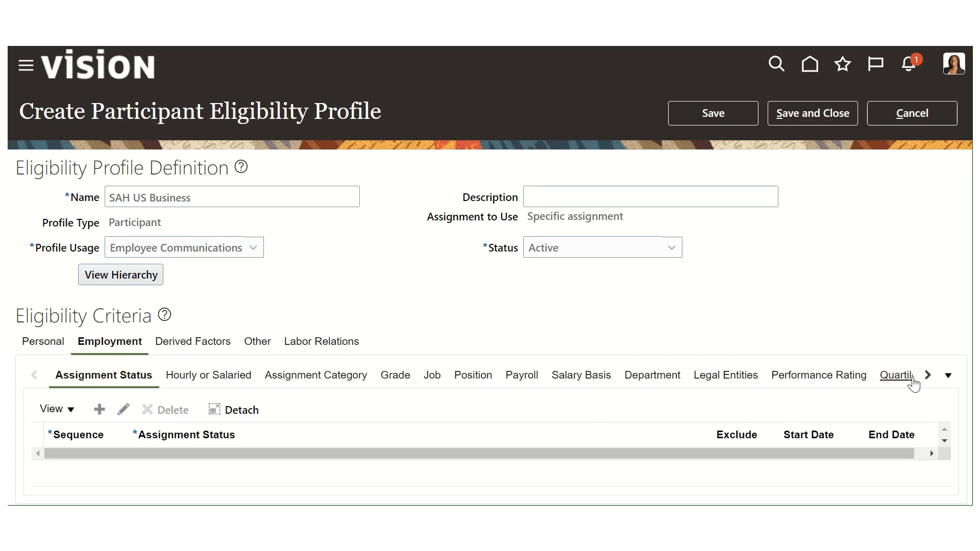
pyautogui.click(948, 376)
pyautogui.scroll(-5, 936, 483)
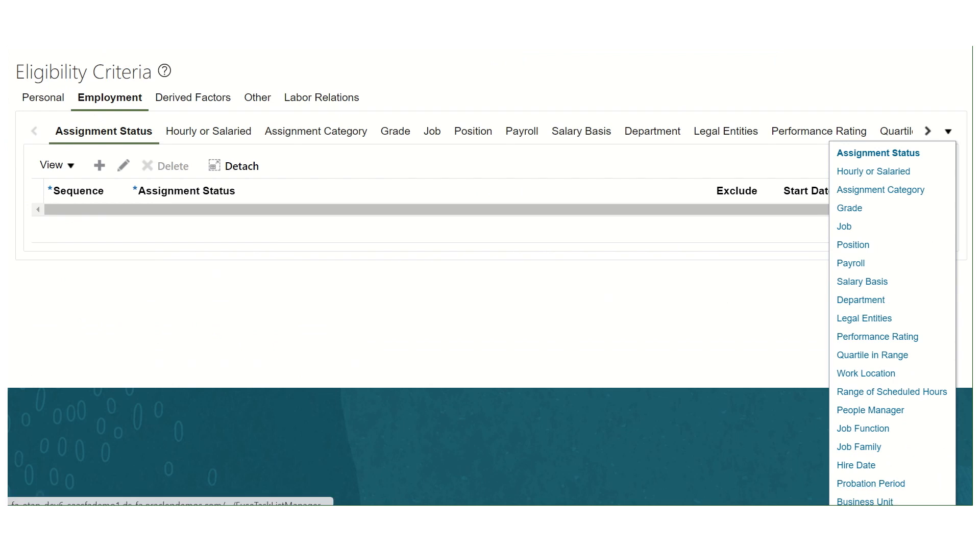
pyautogui.scroll(3, 874, 502)
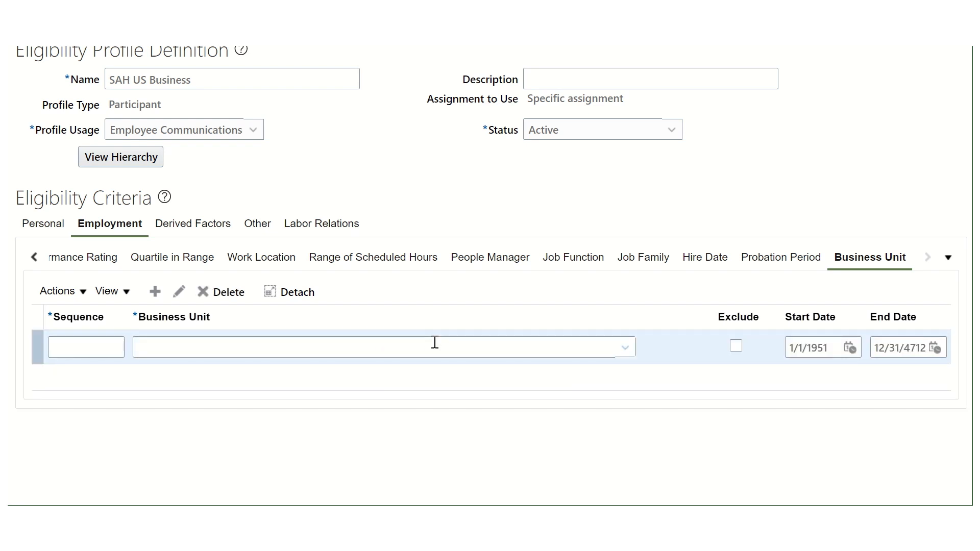
# Set the Business Unit criterion's sequence to 10 and choose US1 Business Unit.
pyautogui.click(98, 343)
pyautogui.write('10')
pyautogui.press('Tab')
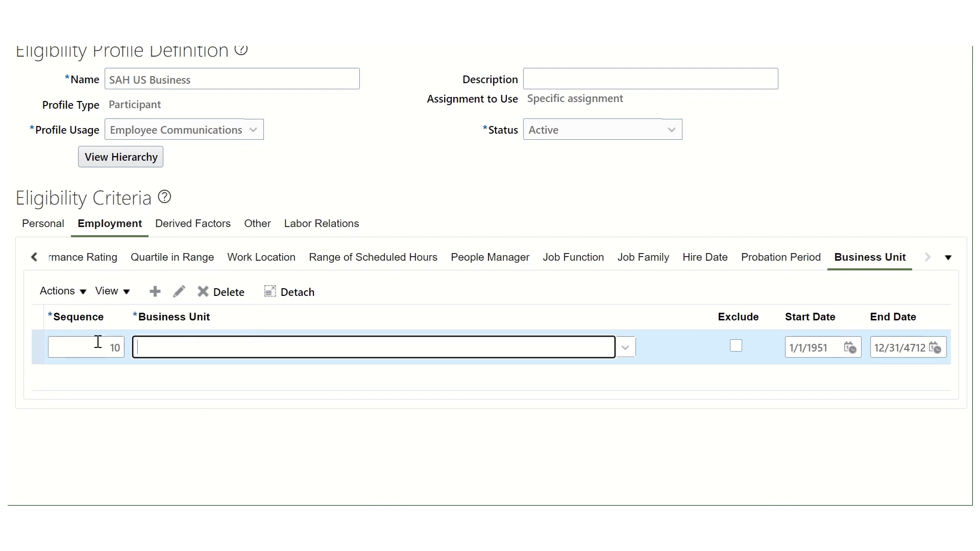
pyautogui.write('US1')
pyautogui.press('Tab')
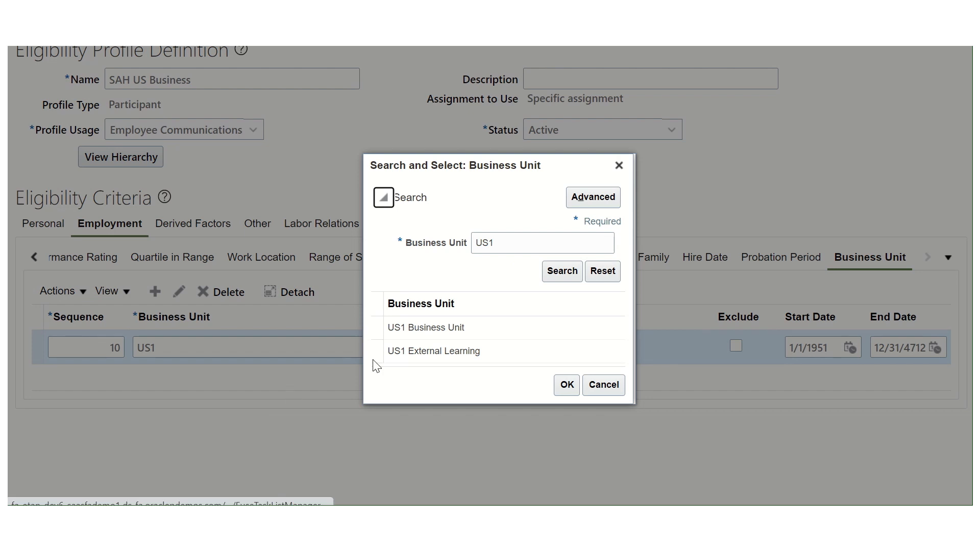
pyautogui.click(450, 329)
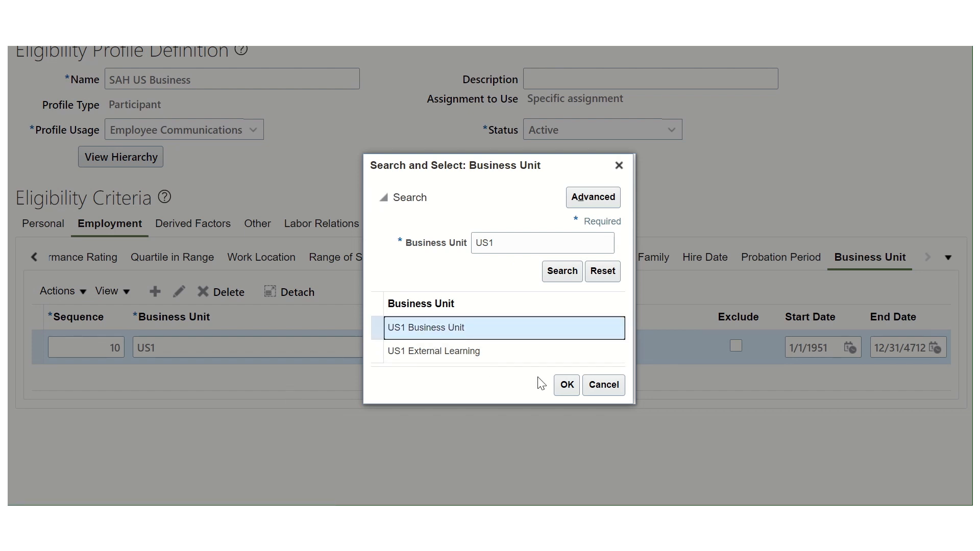
pyautogui.click(567, 384)
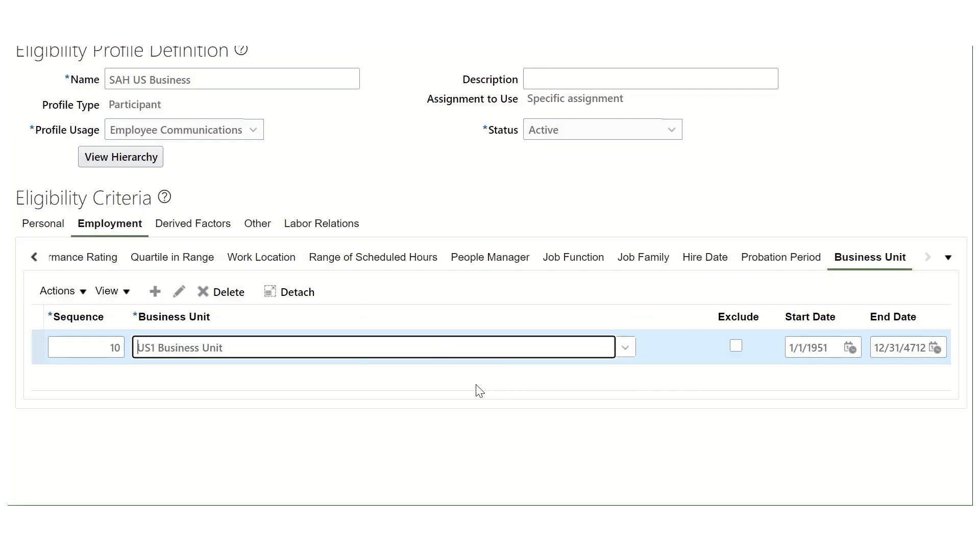
# Save the participant eligibility profile and close it.
pyautogui.scroll(3, 531, 343)
pyautogui.click(743, 106)
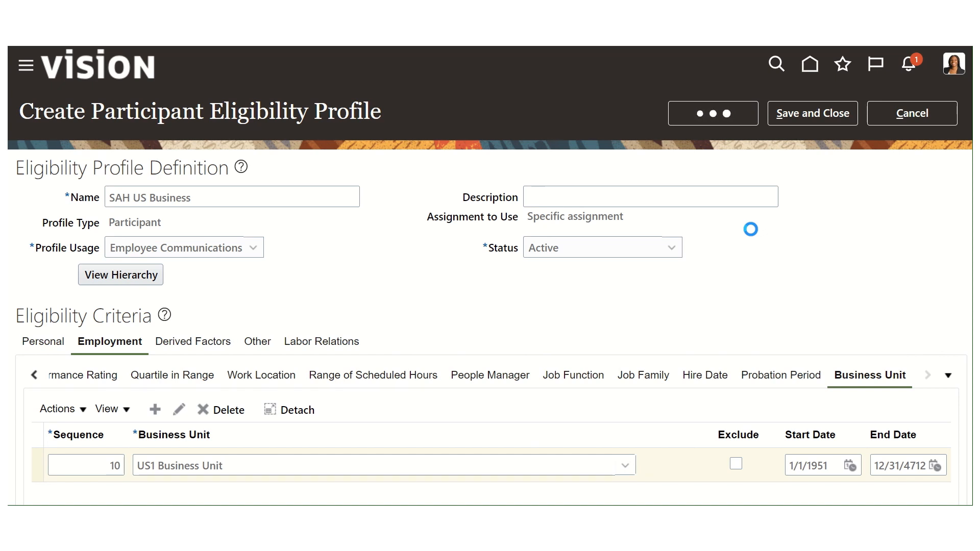
pyautogui.click(812, 113)
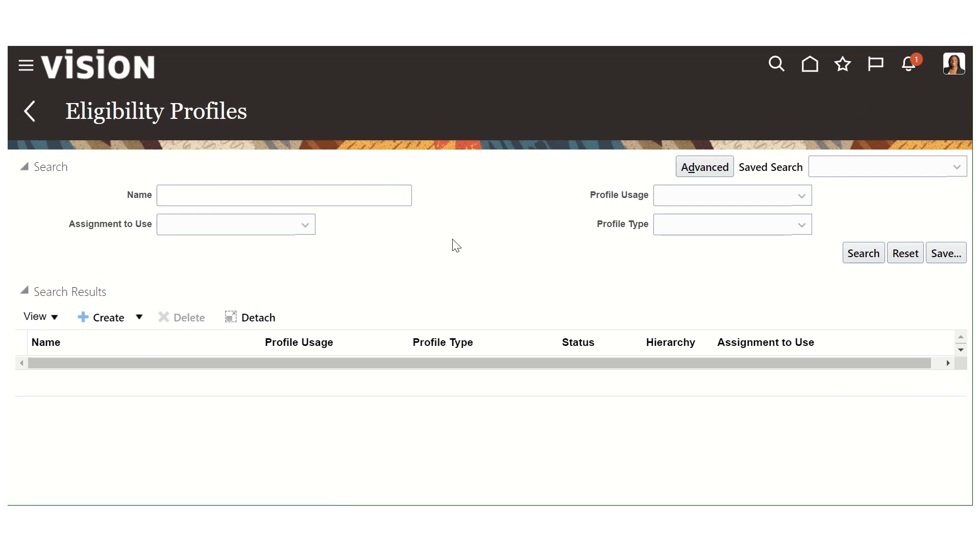
# Open the Manage Predefined Links task from the setup page and inspect the Add Absence link's details.
pyautogui.click(30, 111)
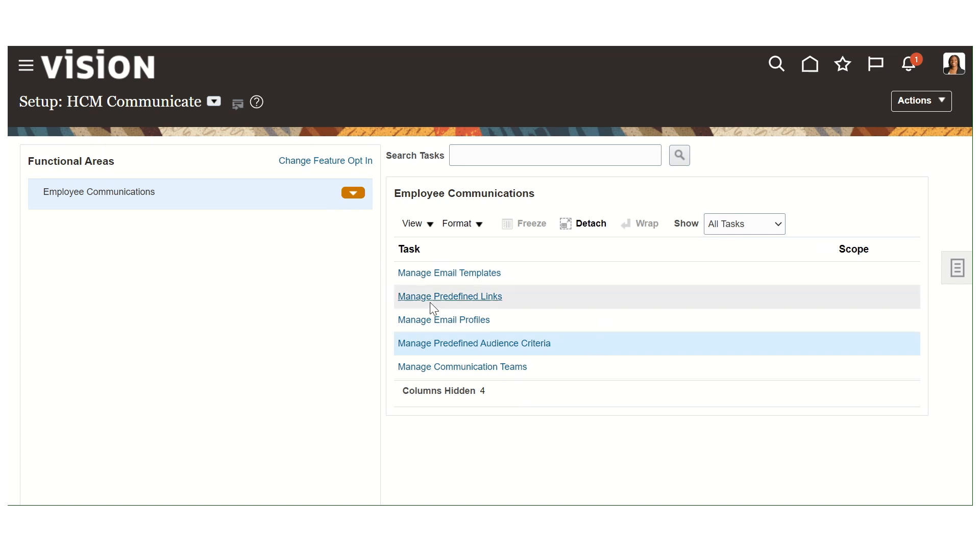
pyautogui.click(467, 301)
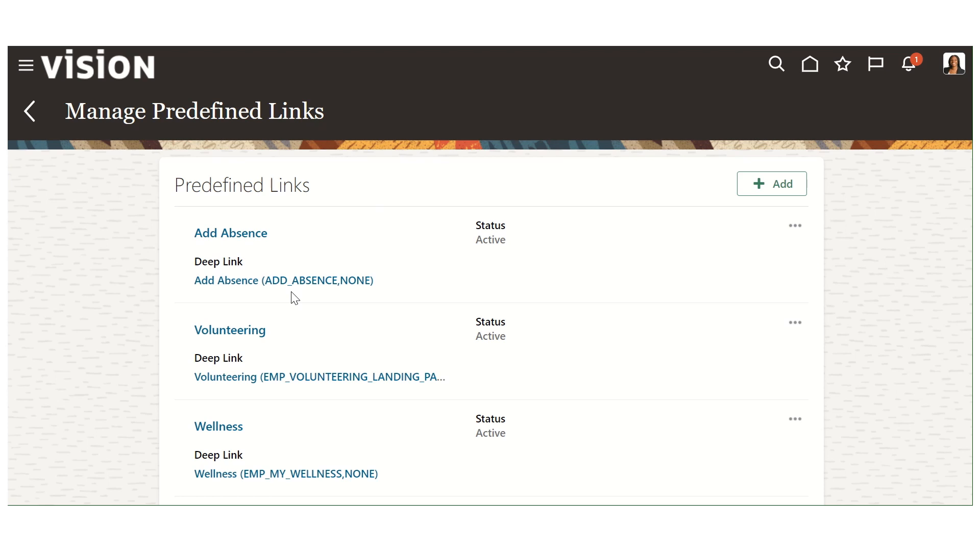
pyautogui.click(227, 233)
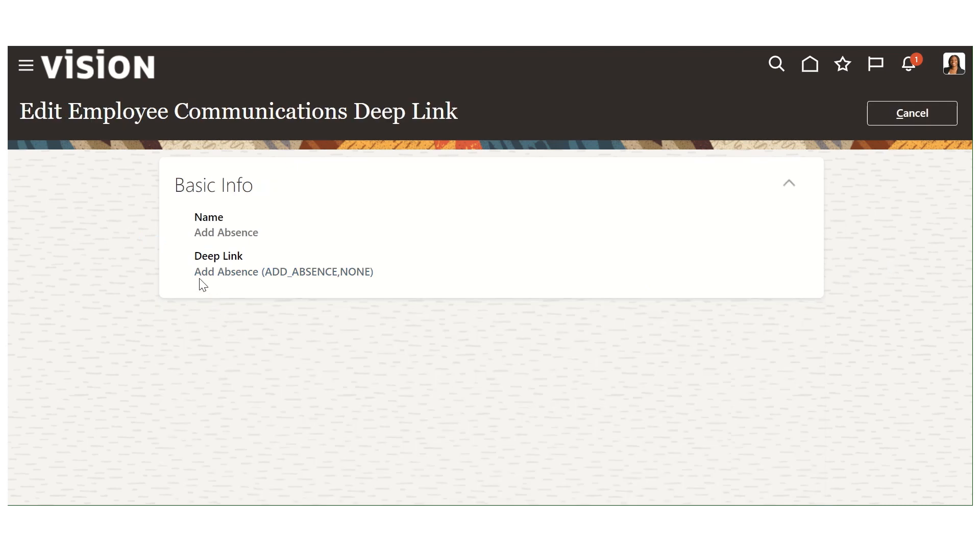
pyautogui.click(912, 115)
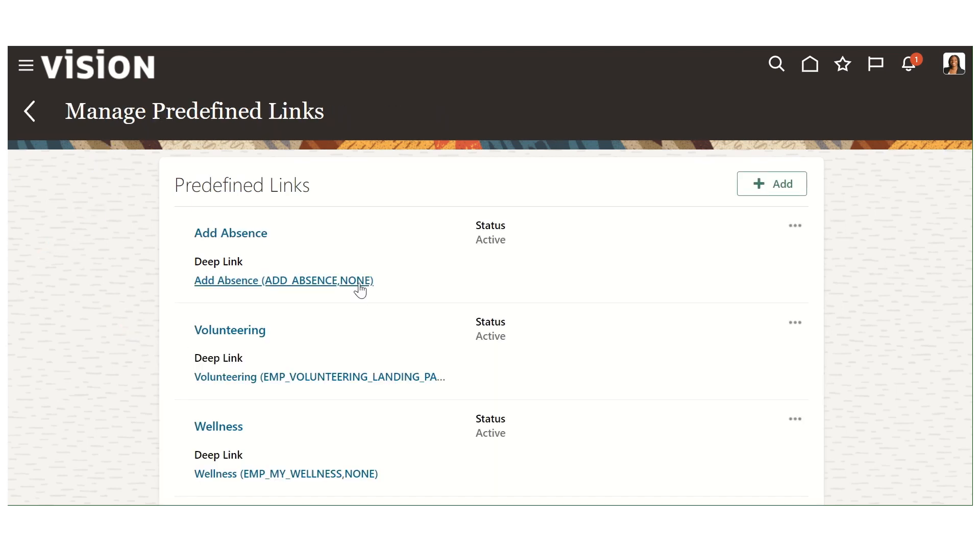
# Create a predefined link named "SAH Performance Template" with the deep link Performance Template Sections (SETUP_PERF_TEMPLATE_SECTIONS,NONE).
pyautogui.click(769, 185)
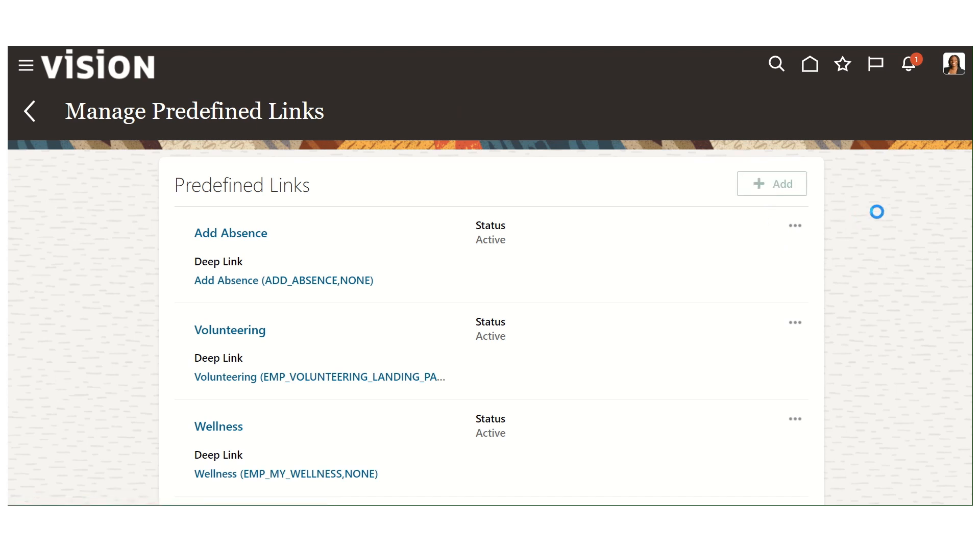
pyautogui.scroll(-8, 877, 212)
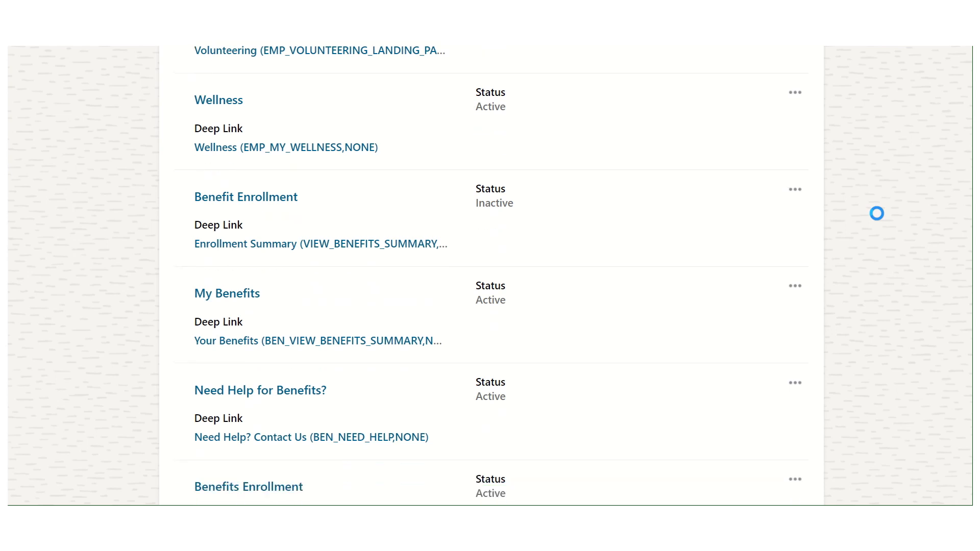
pyautogui.scroll(5, 869, 219)
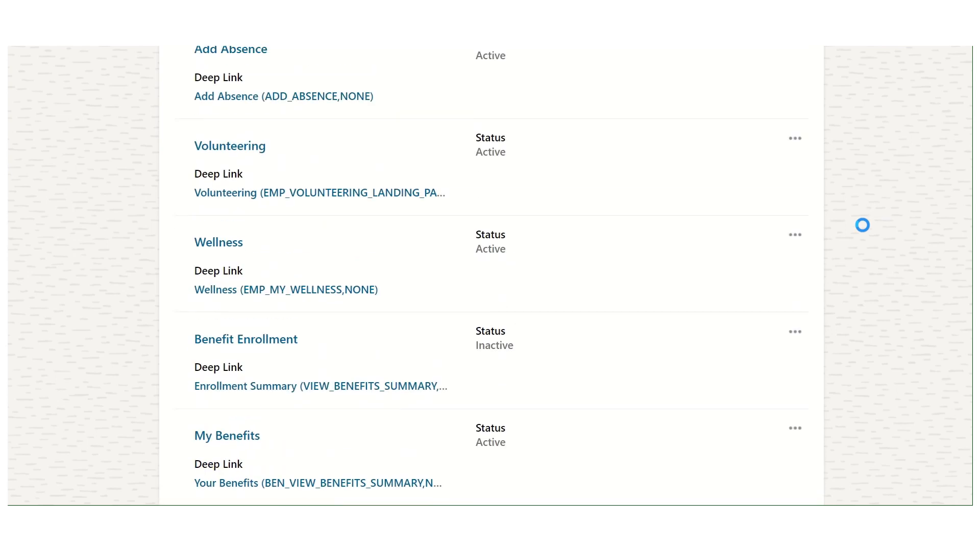
pyautogui.scroll(3, 862, 225)
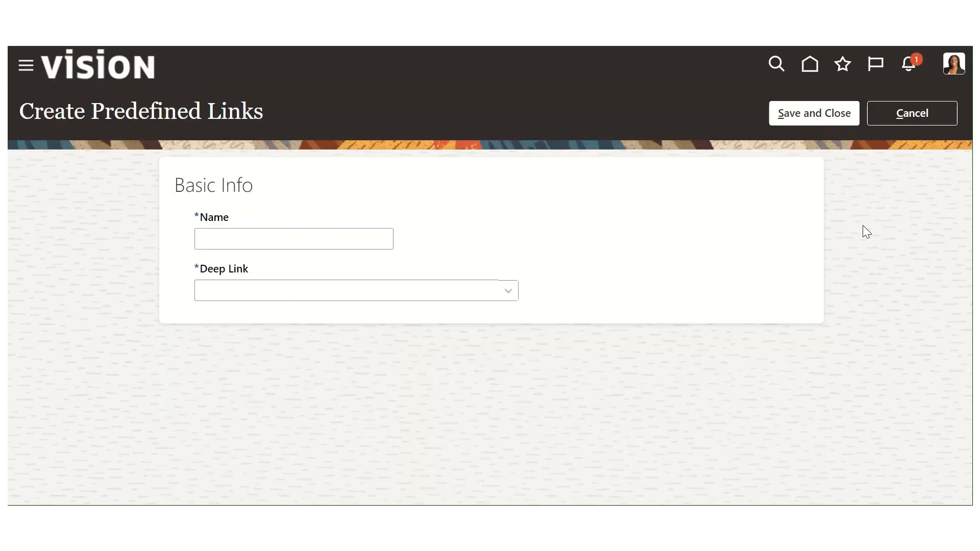
pyautogui.click(294, 293)
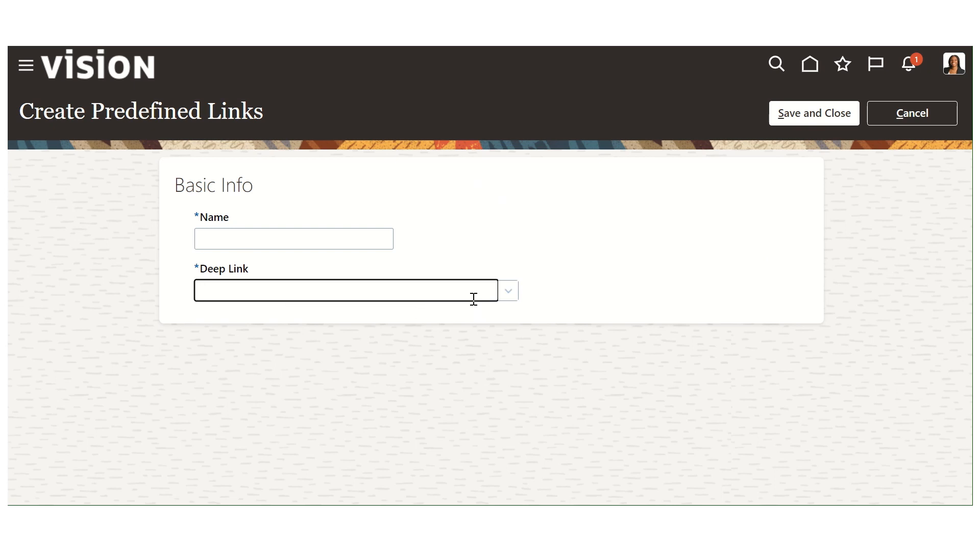
pyautogui.click(508, 291)
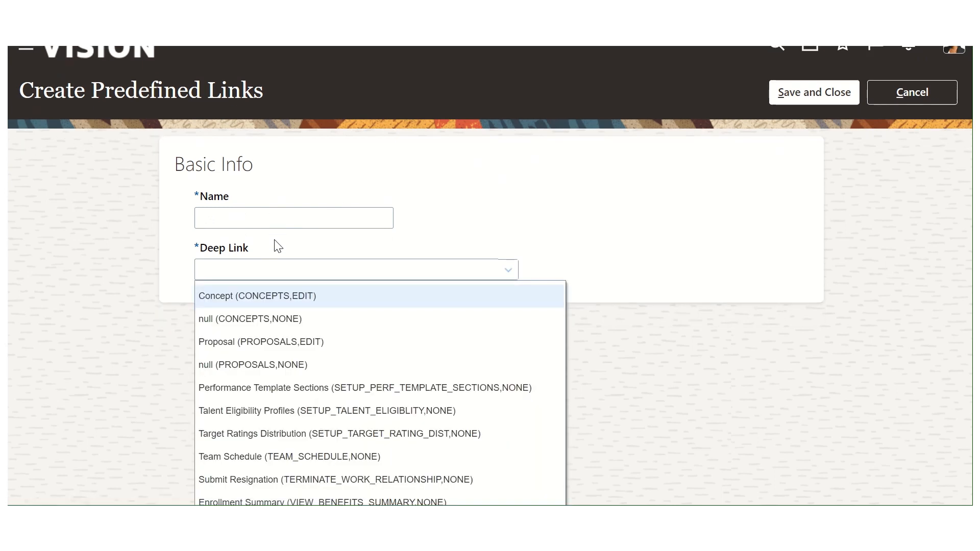
pyautogui.scroll(-1, 278, 246)
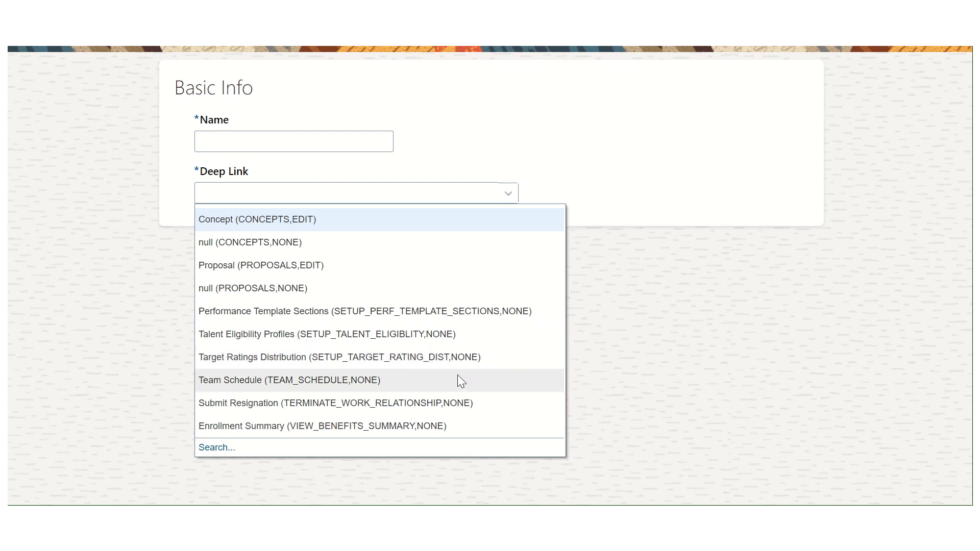
pyautogui.click(291, 312)
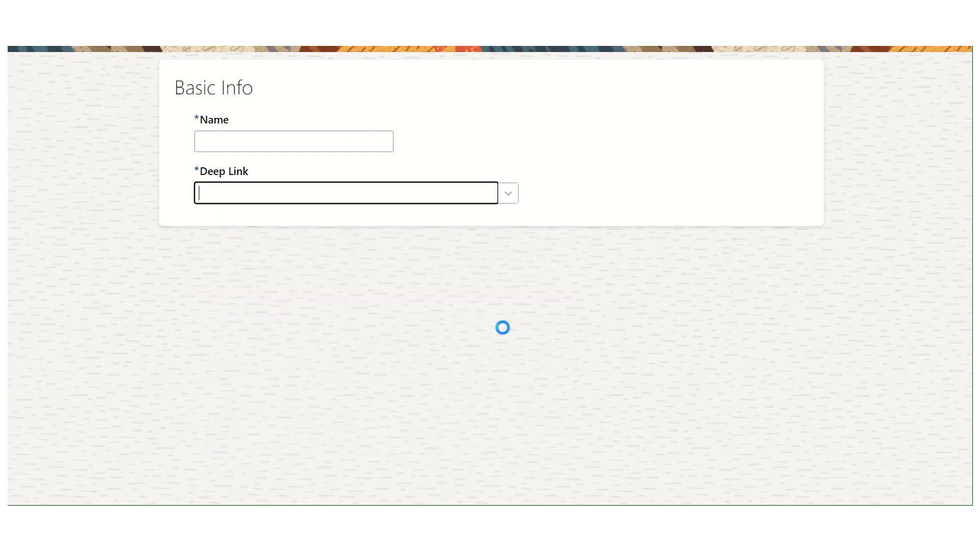
pyautogui.click(321, 148)
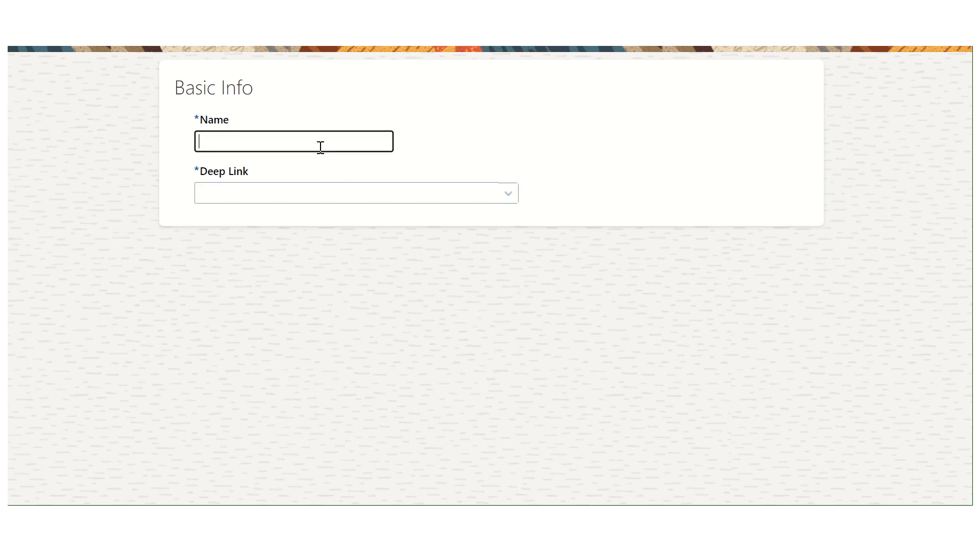
pyautogui.write('SAH Performance Template')
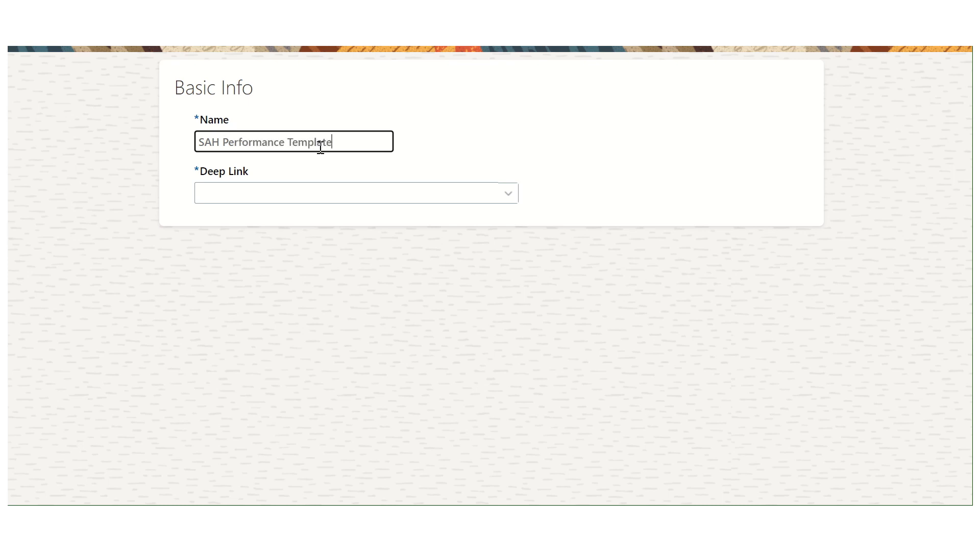
pyautogui.press('Tab')
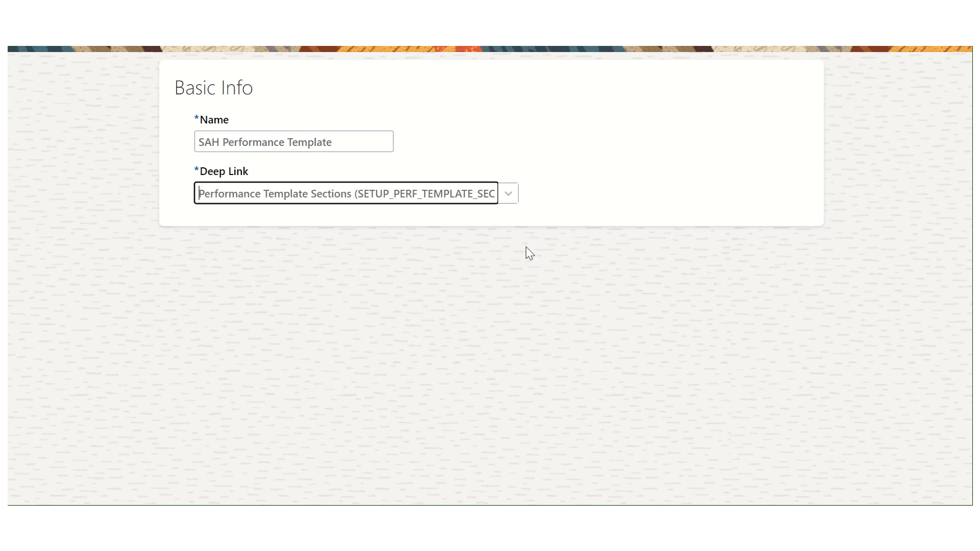
# Save and close the new predefined link, then look through the Predefined Links list.
pyautogui.scroll(2, 434, 295)
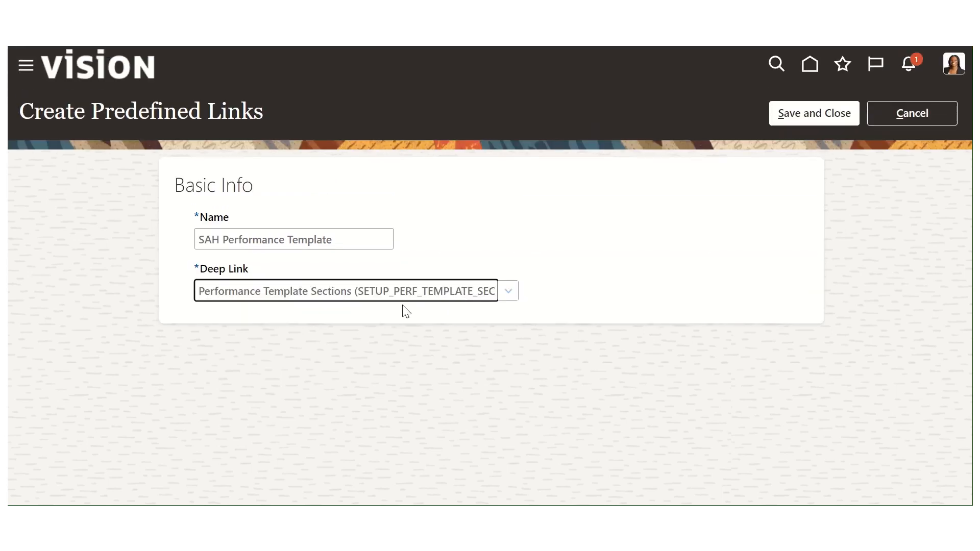
pyautogui.click(833, 120)
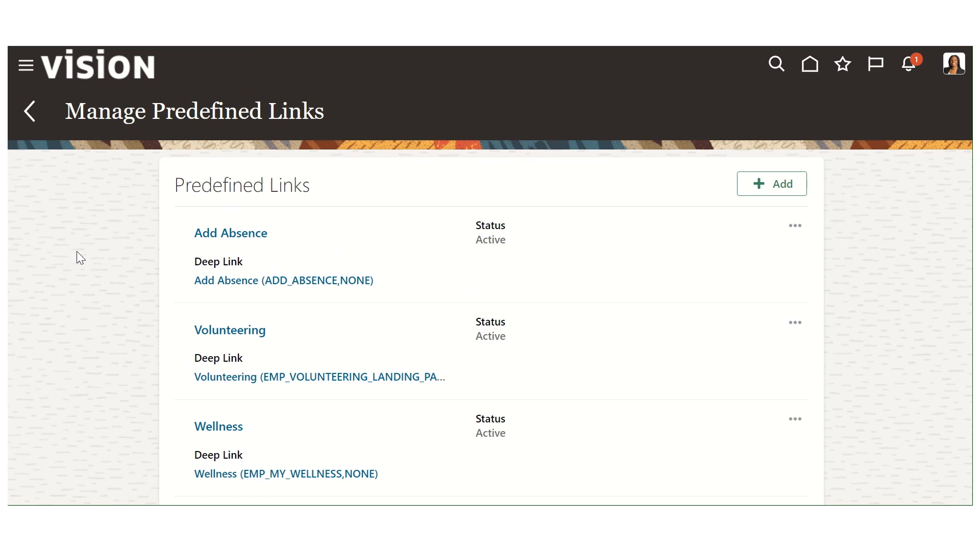
pyautogui.scroll(-8, 77, 251)
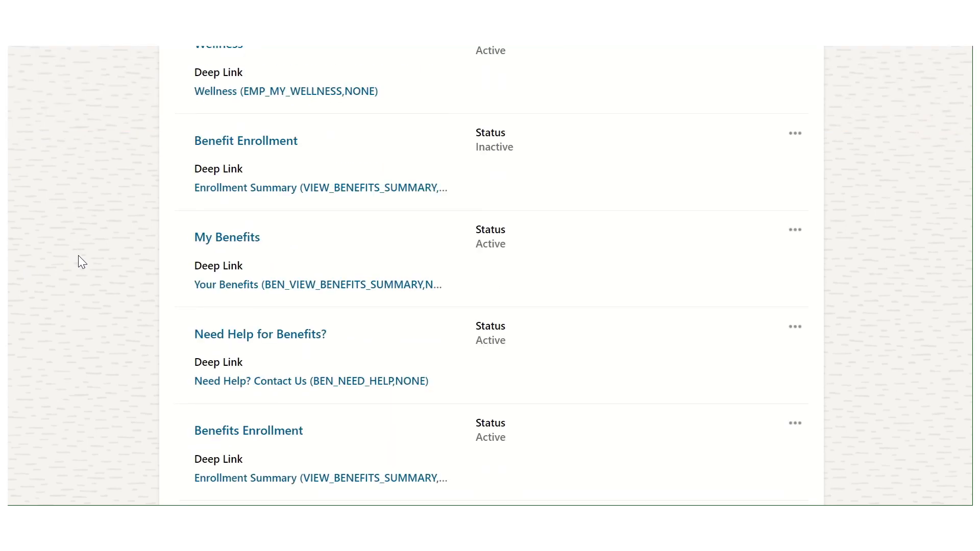
pyautogui.scroll(8, 78, 255)
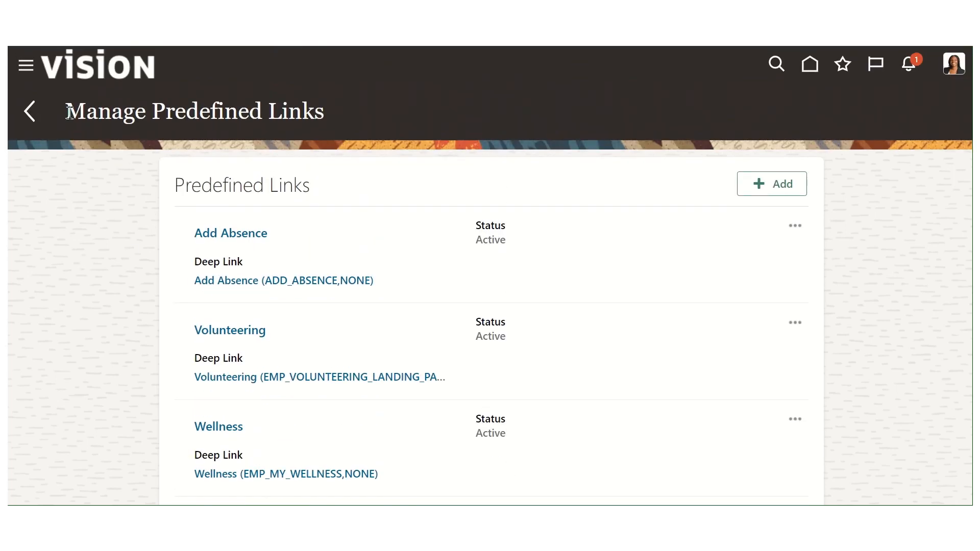
# Return to the HCM Communicate setup, open the Manage Email Profiles task and review the existing sender profiles.
pyautogui.moveTo(67, 112); pyautogui.dragTo(332, 113)
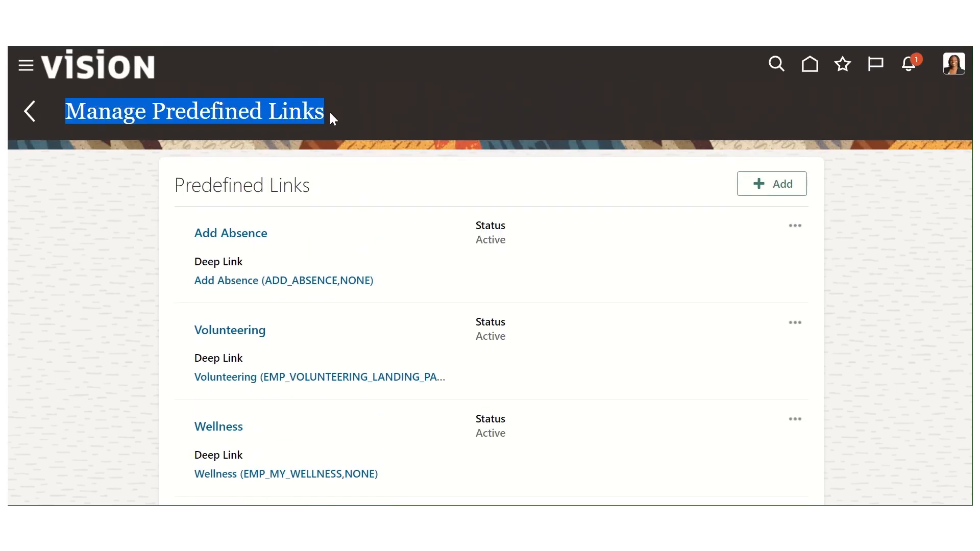
pyautogui.click(30, 112)
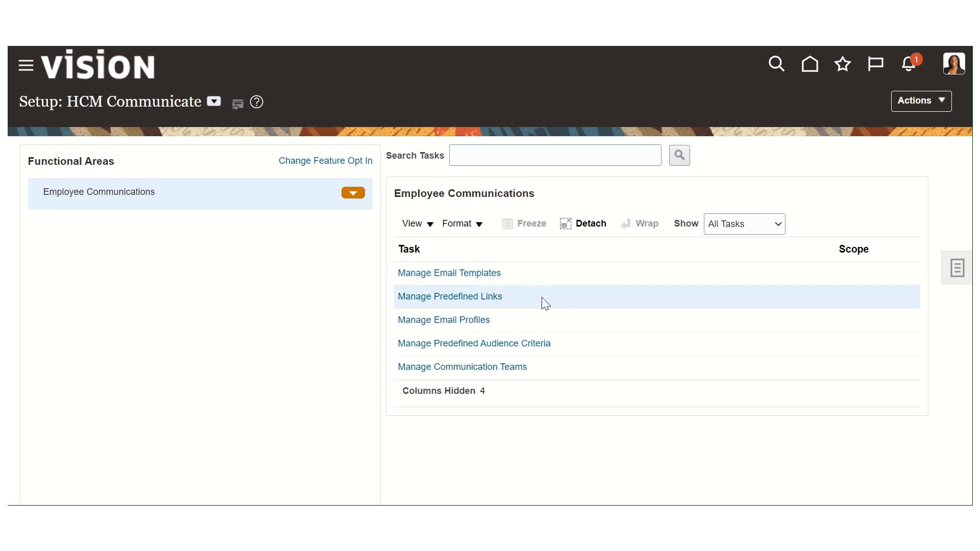
pyautogui.click(439, 320)
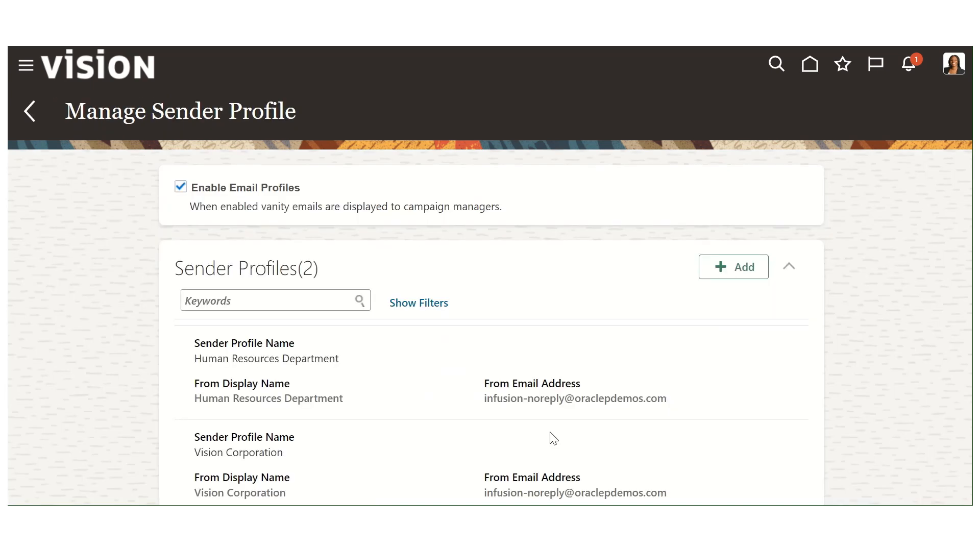
pyautogui.scroll(-3, 449, 398)
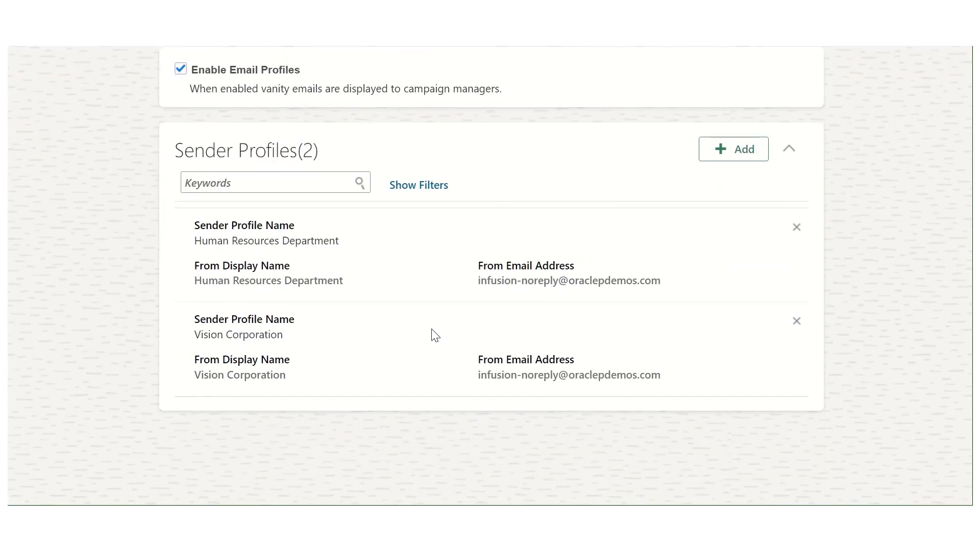
pyautogui.scroll(2, 434, 335)
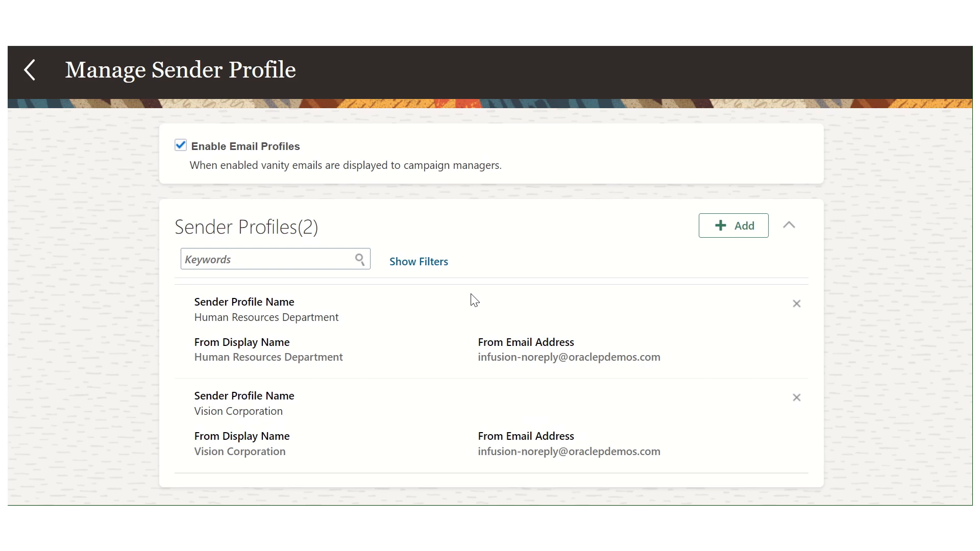
# Start a new sender profile with CHRO as its profile name, from display name and reply-to display name.
pyautogui.click(728, 228)
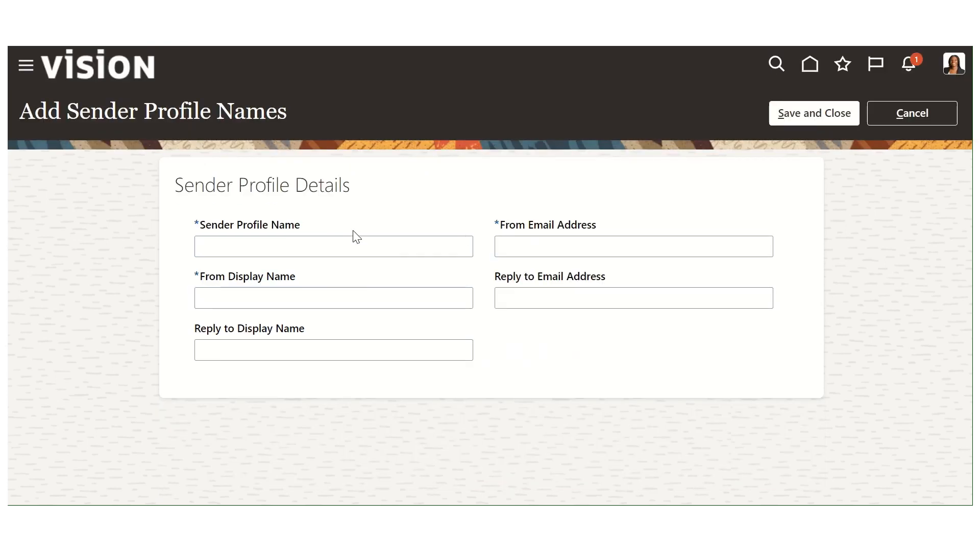
pyautogui.click(354, 246)
pyautogui.write('CHRO')
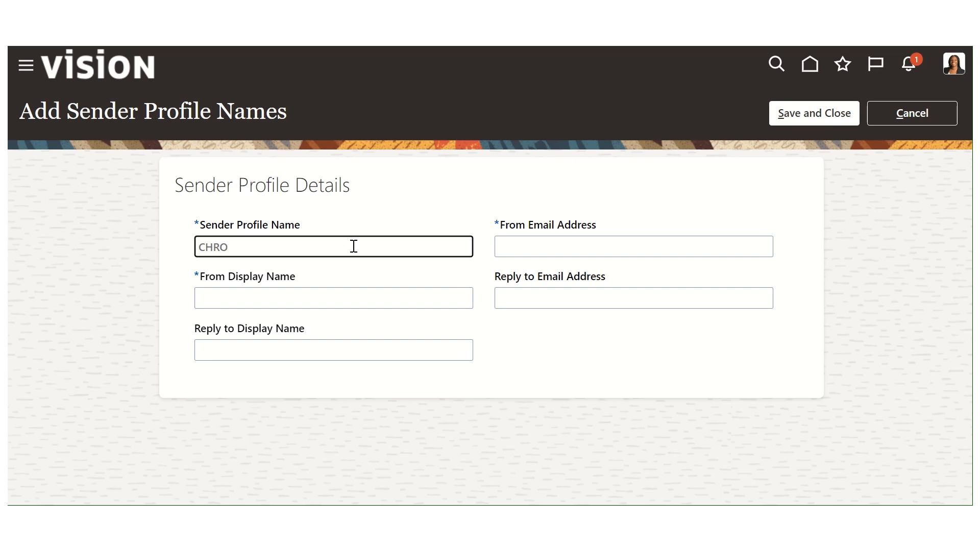
pyautogui.press('Tab')
pyautogui.write('CHRO')
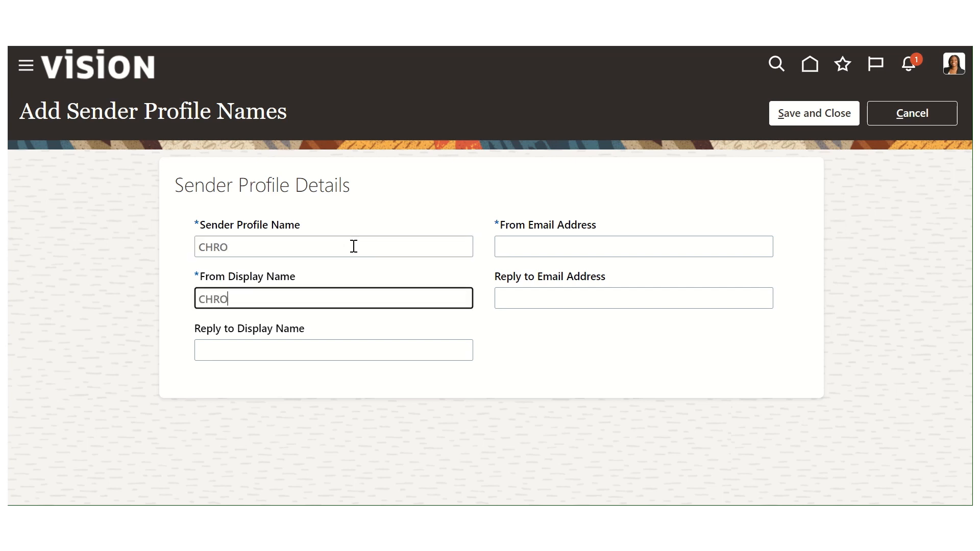
pyautogui.press('Tab')
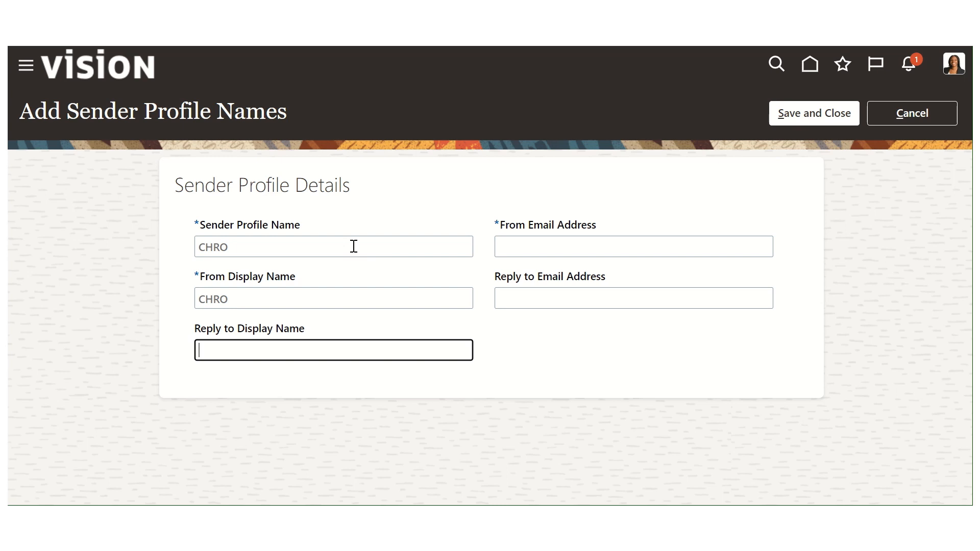
pyautogui.write('CHRO')
pyautogui.press('Tab')
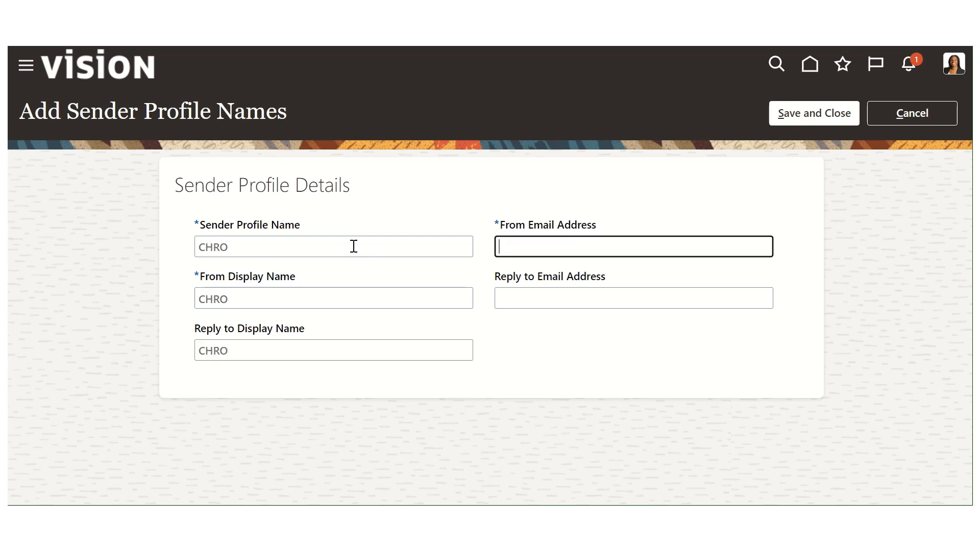
# Fill in the sender's email address as both the from and reply-to address, and save the sender profile.
pyautogui.hotkey('ctrl', 'v')
pyautogui.press('Tab')
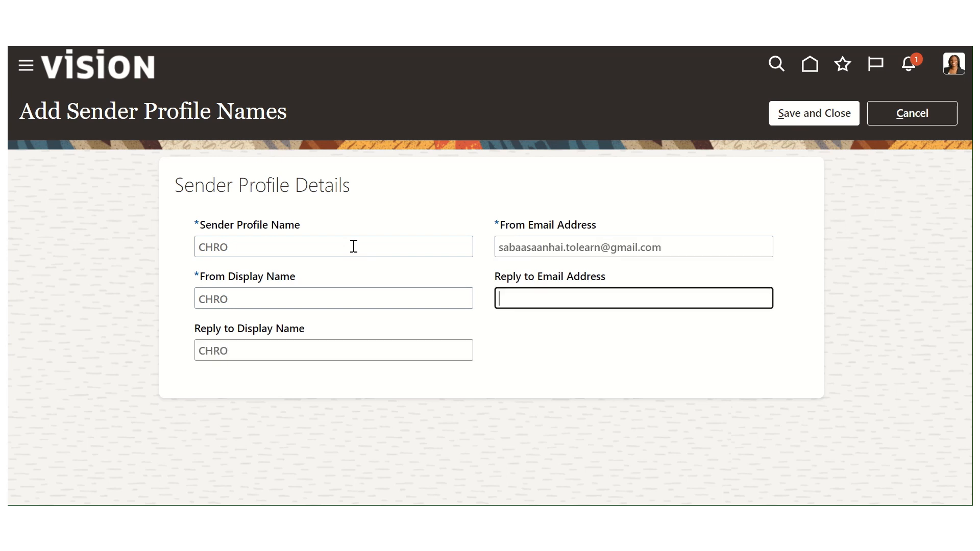
pyautogui.hotkey('ctrl', 'v')
pyautogui.press('Tab')
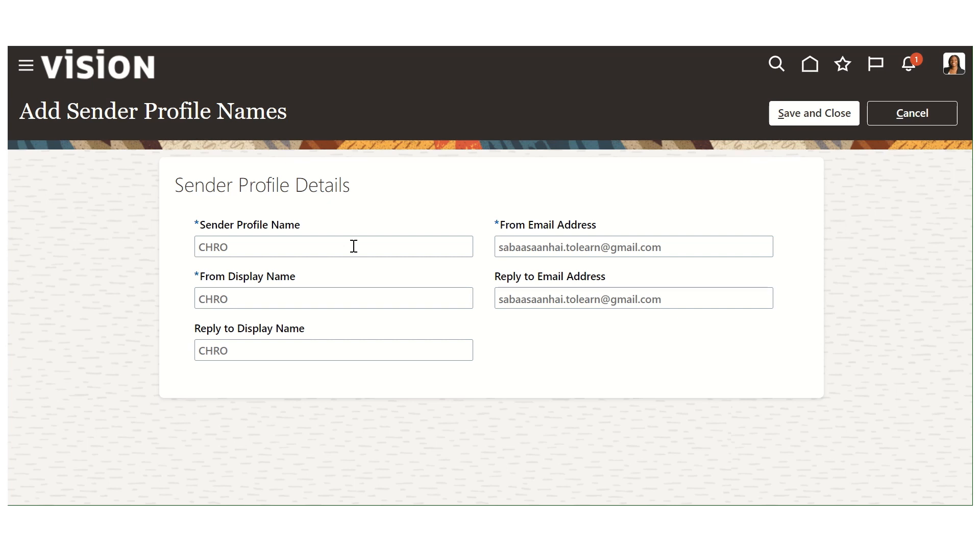
pyautogui.click(816, 114)
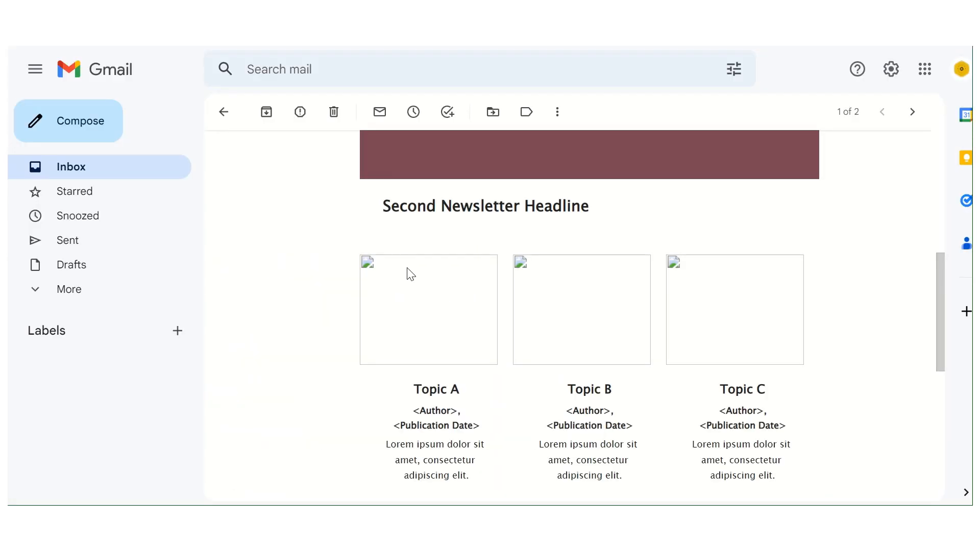
# Switch to Gmail and examine the sender address of the "Announcement on New HR Policy" email.
pyautogui.scroll(10, 411, 274)
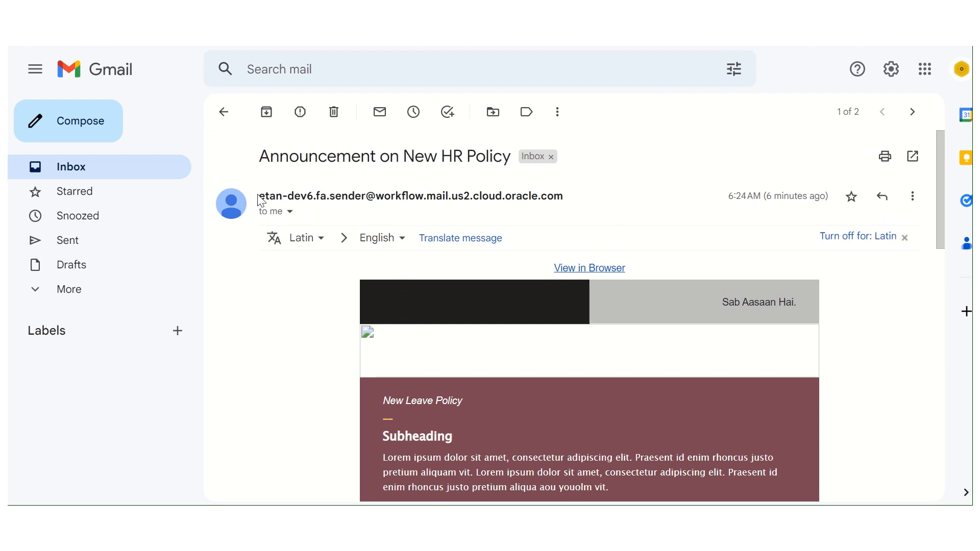
pyautogui.moveTo(259, 199); pyautogui.dragTo(571, 199)
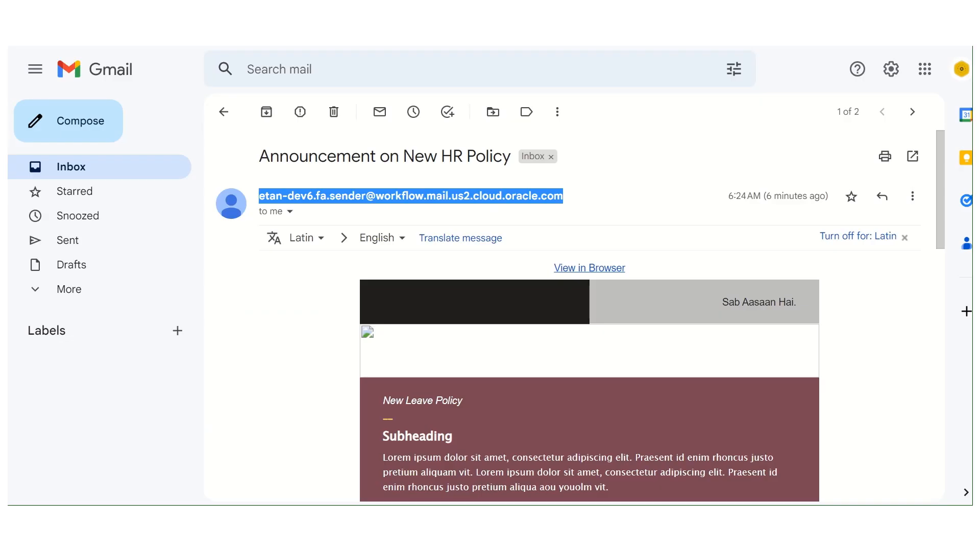
pyautogui.click(259, 294)
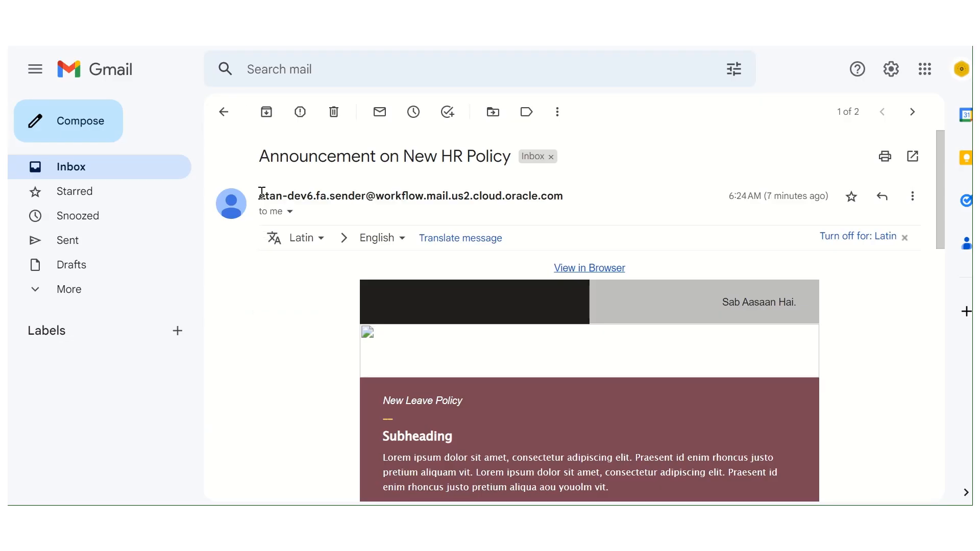
pyautogui.moveTo(261, 195); pyautogui.dragTo(564, 197)
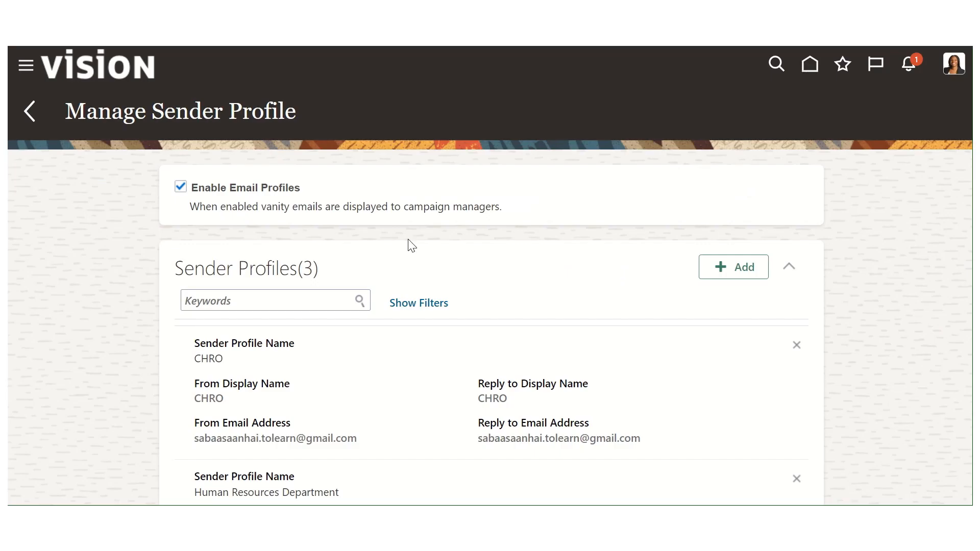
# Switch back to the Manage Sender Profile page and review the profile list and the Enable Email Profiles description.
pyautogui.scroll(-3, 473, 345)
pyautogui.scroll(3, 474, 347)
pyautogui.moveTo(356, 206); pyautogui.dragTo(511, 210)
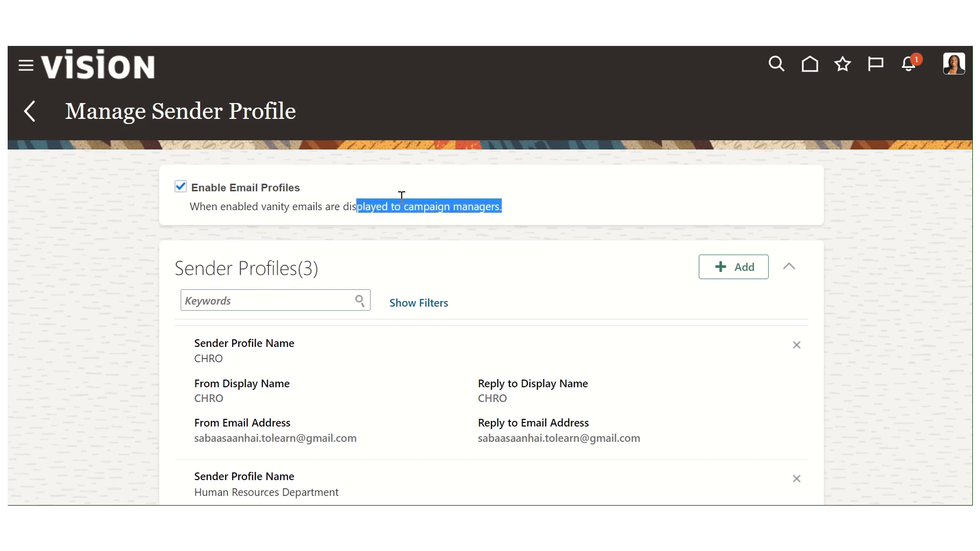
# Return to the HCM Communicate setup, open the Manage Communication Teams task and review the existing teams.
pyautogui.click(33, 114)
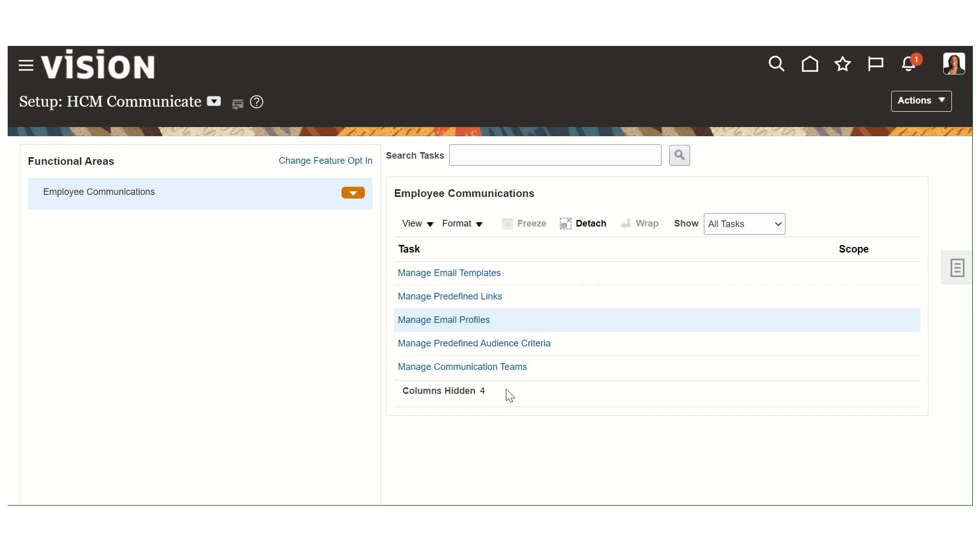
pyautogui.click(506, 367)
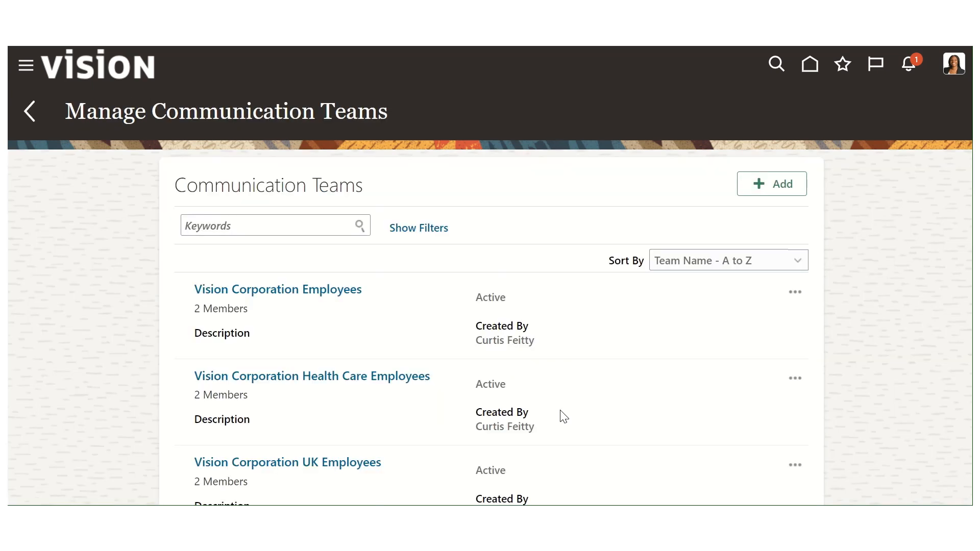
pyautogui.scroll(-3, 276, 316)
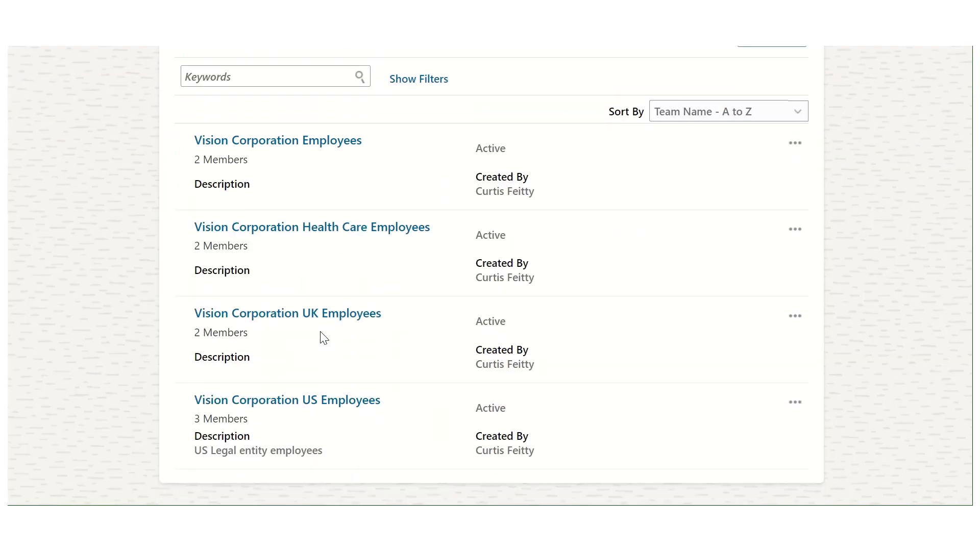
pyautogui.scroll(3, 337, 352)
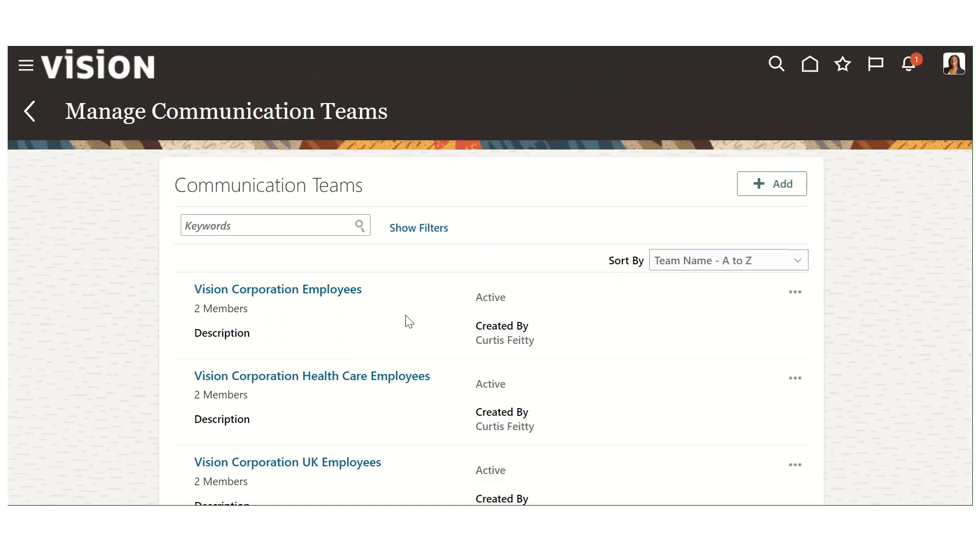
# Start a new communication team named "HR Communication Team", keeping the campaign purpose General;Get Responses.
pyautogui.click(770, 186)
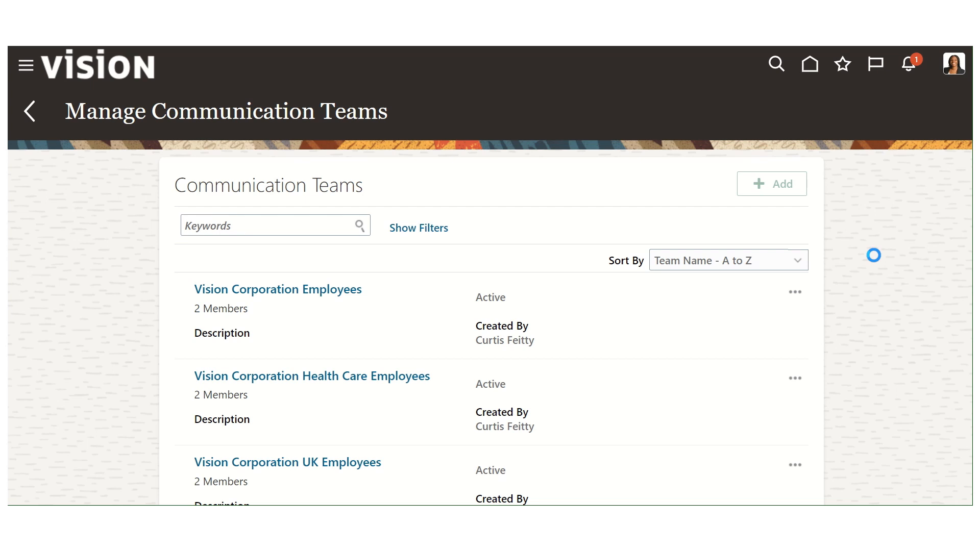
pyautogui.click(426, 240)
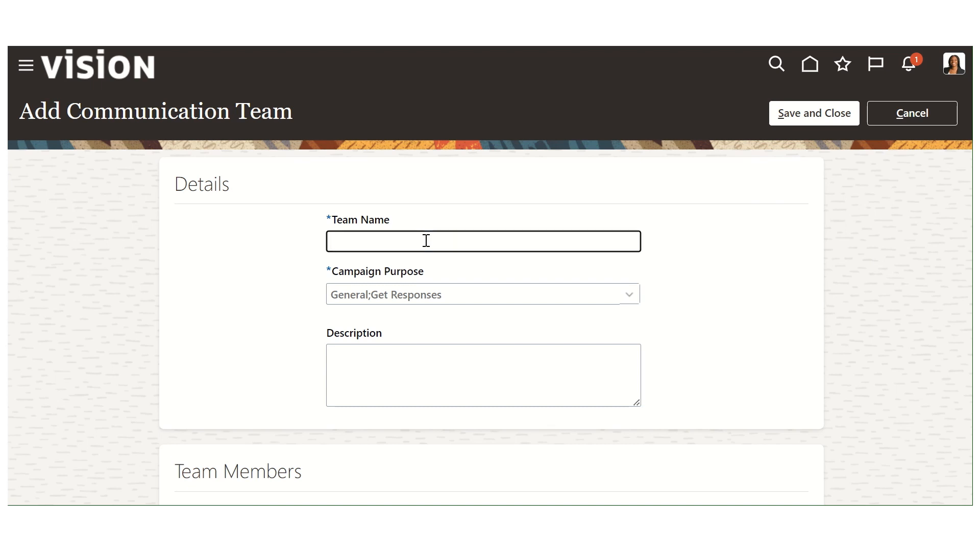
pyautogui.write('HR Communicateion Team')
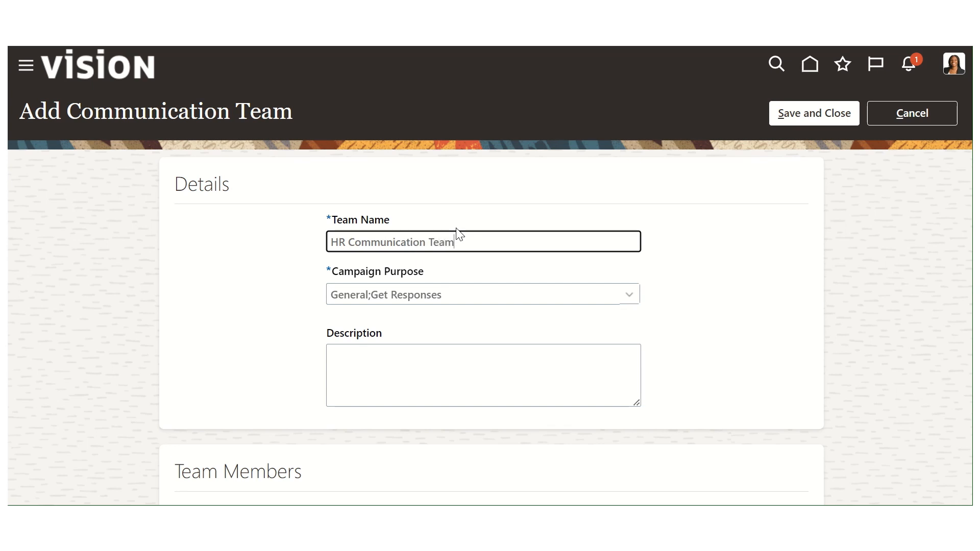
pyautogui.press('Tab')
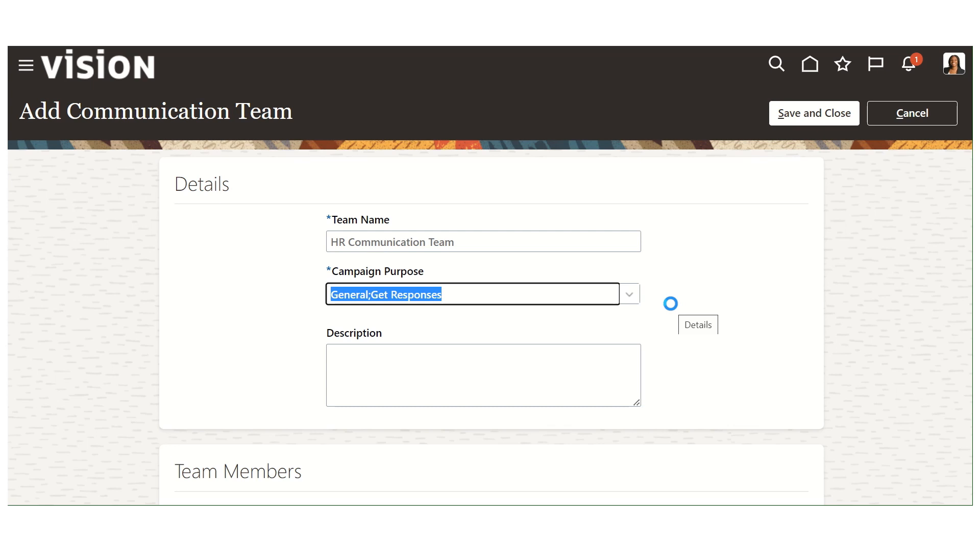
pyautogui.click(308, 305)
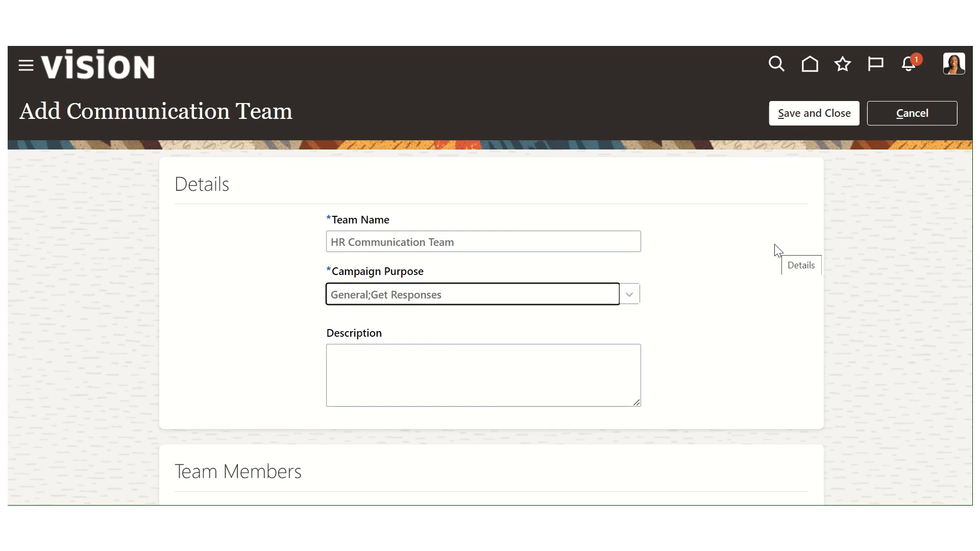
# Add two owners to the team members: the Human Resources Administrator found with a first-name search and the Admin found by partial surname.
pyautogui.scroll(-3, 760, 250)
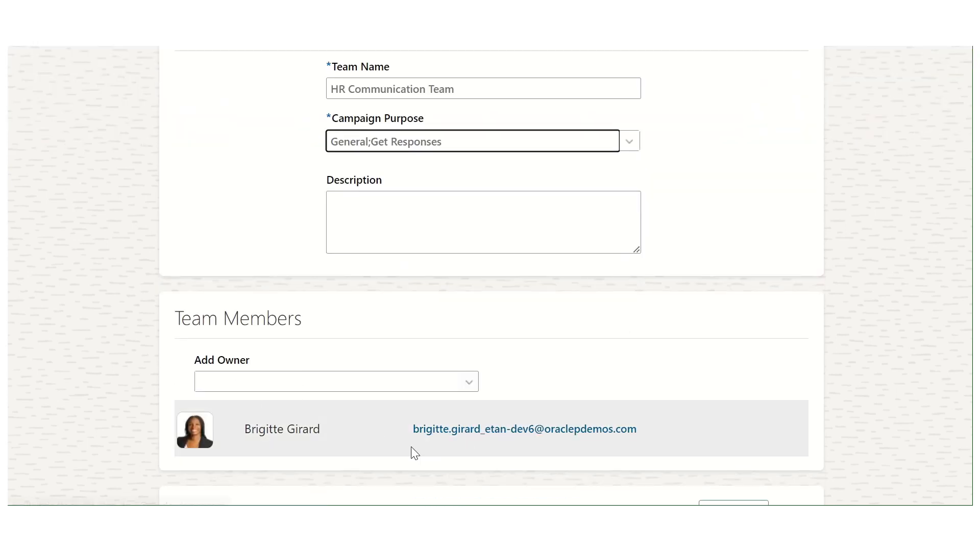
pyautogui.scroll(-2, 421, 397)
pyautogui.scroll(-2, 419, 397)
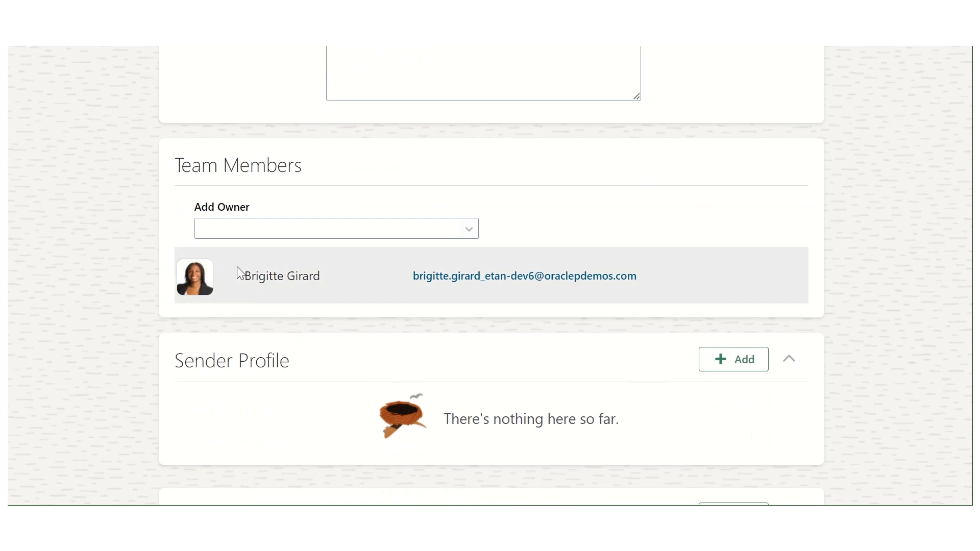
pyautogui.click(287, 230)
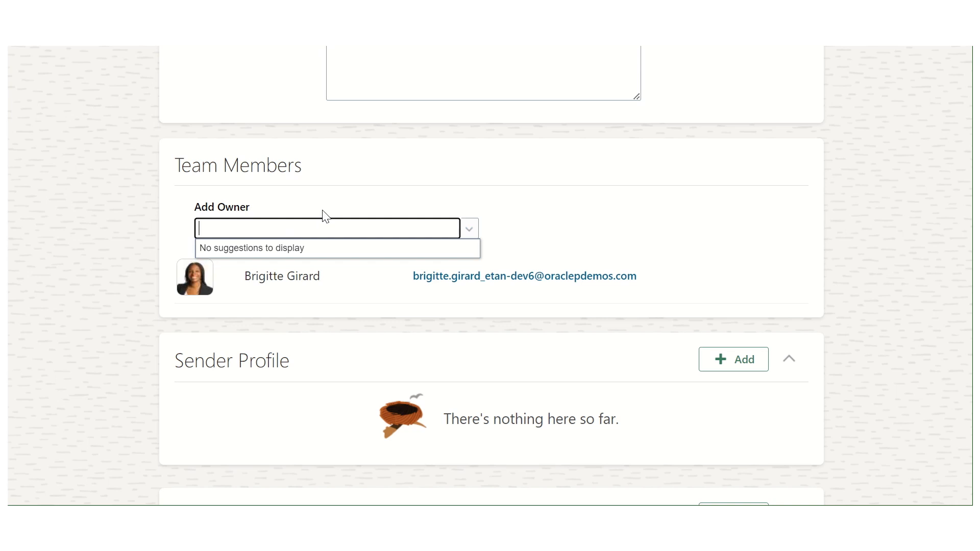
pyautogui.write('Frank')
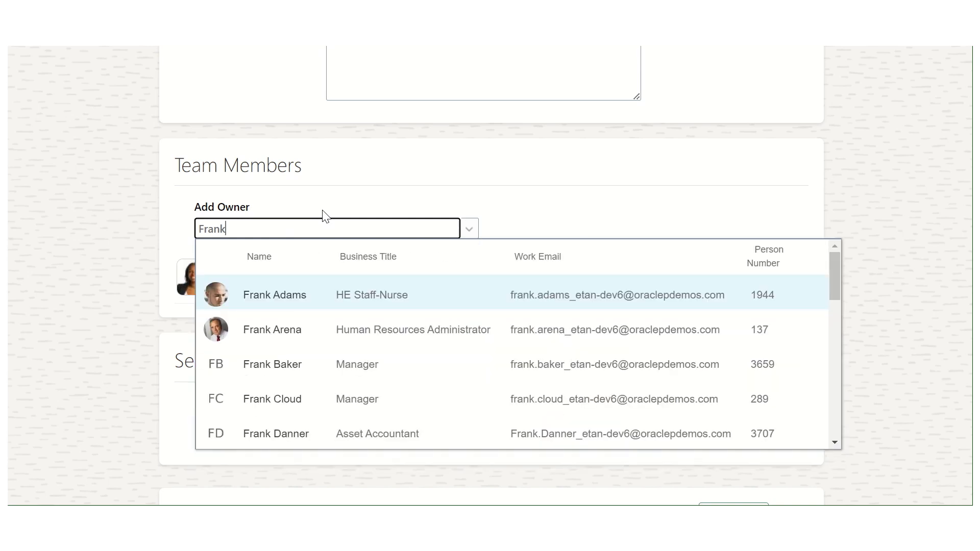
pyautogui.click(295, 329)
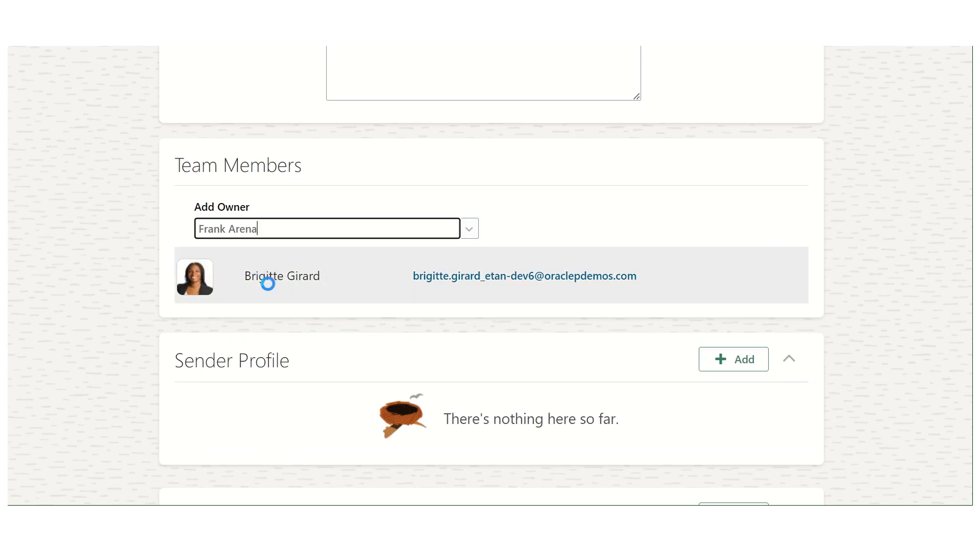
pyautogui.write('R')
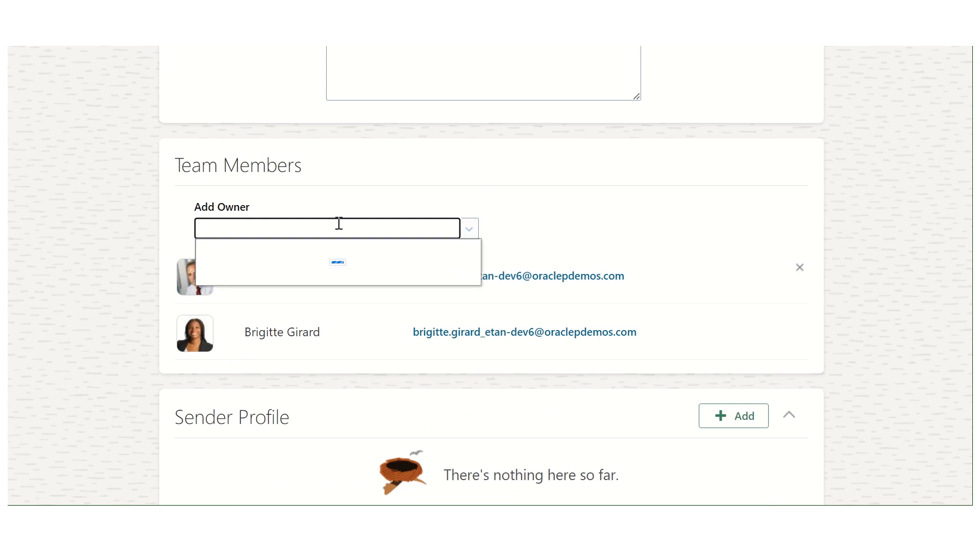
pyautogui.write('ich')
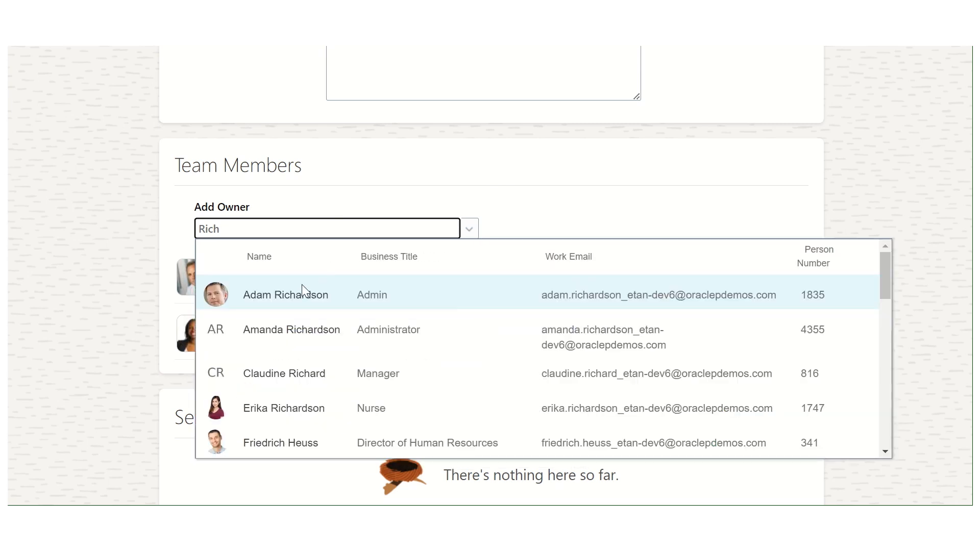
pyautogui.click(298, 293)
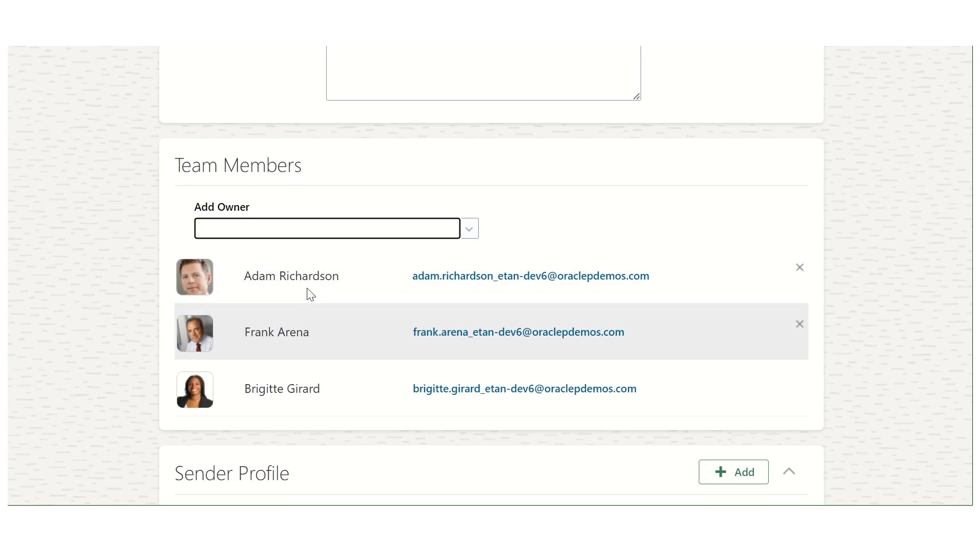
# Add the CHRO sender profile to the communication team and save that entry.
pyautogui.scroll(-3, 918, 265)
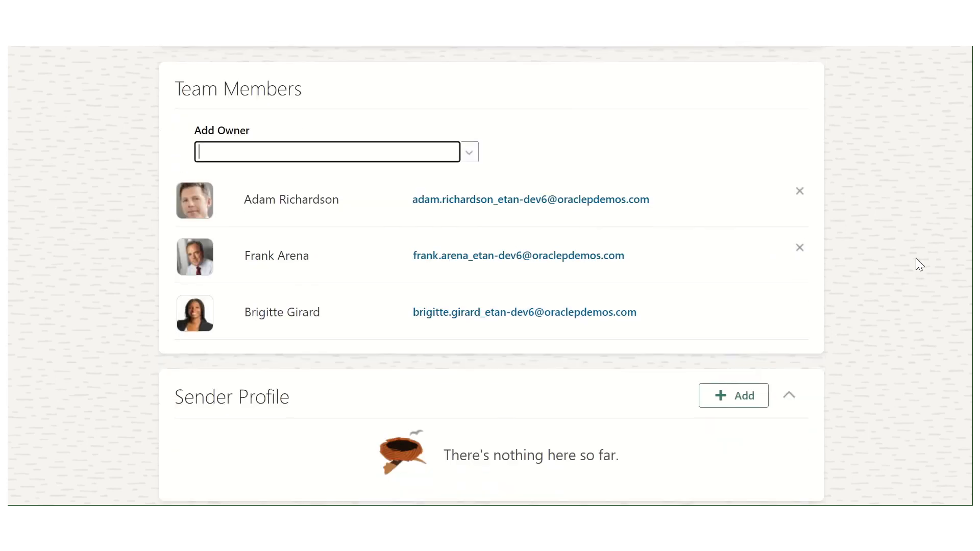
pyautogui.scroll(-2, 918, 263)
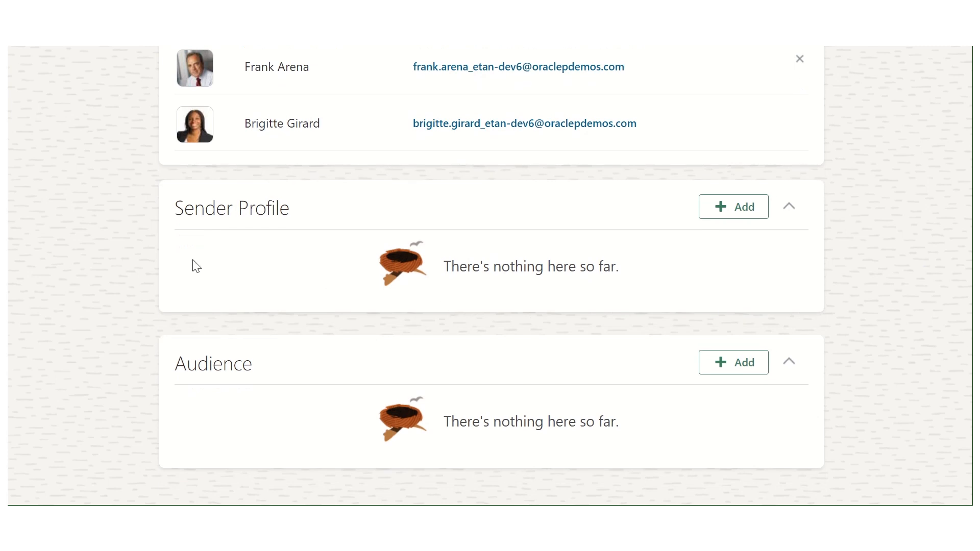
pyautogui.click(703, 206)
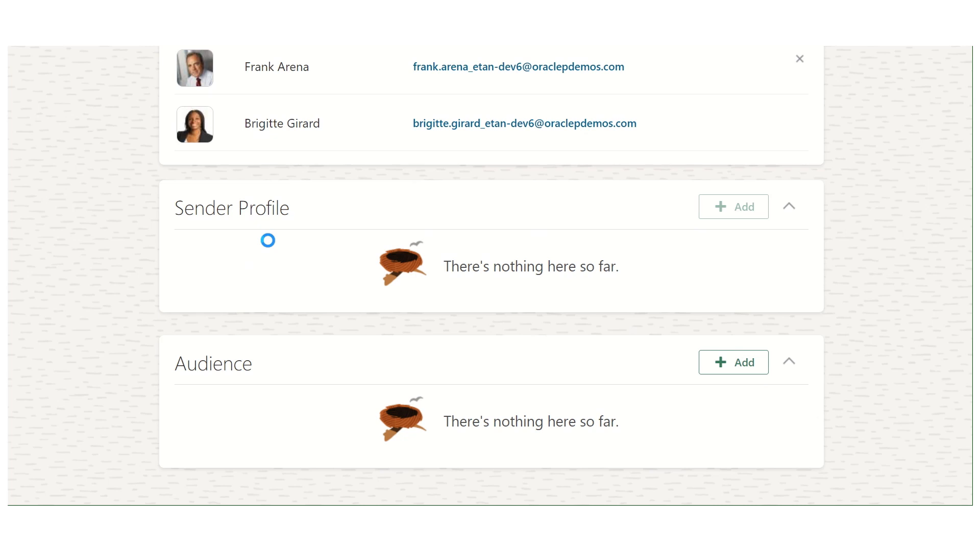
pyautogui.click(630, 298)
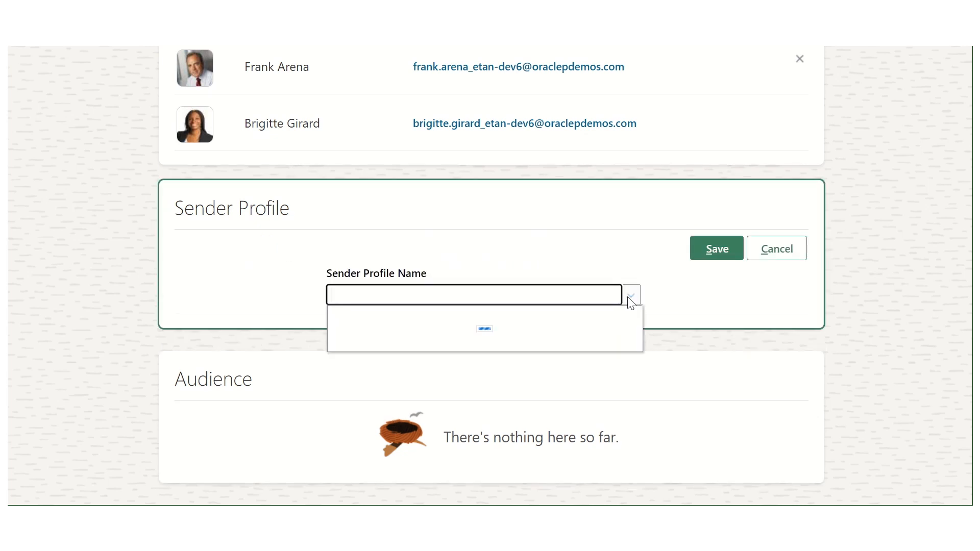
pyautogui.click(381, 340)
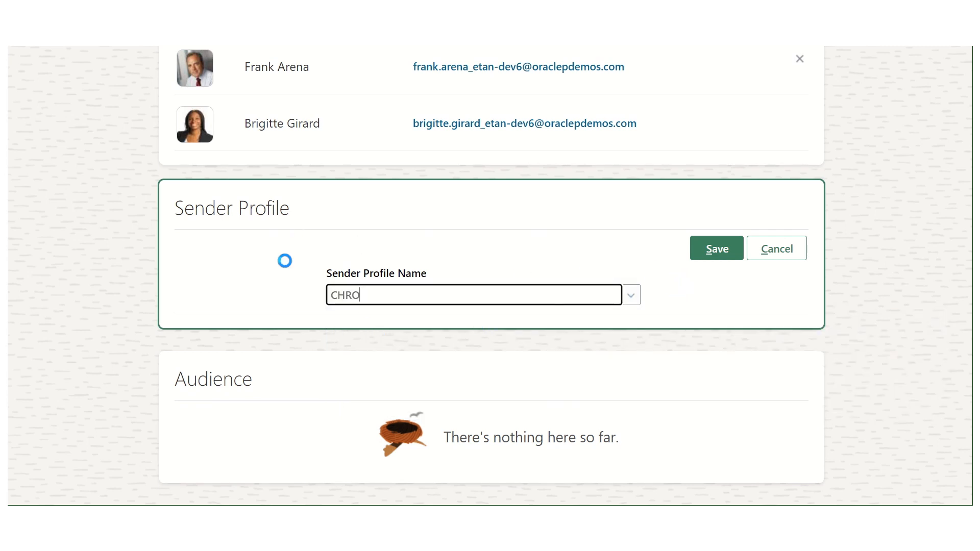
pyautogui.click(714, 249)
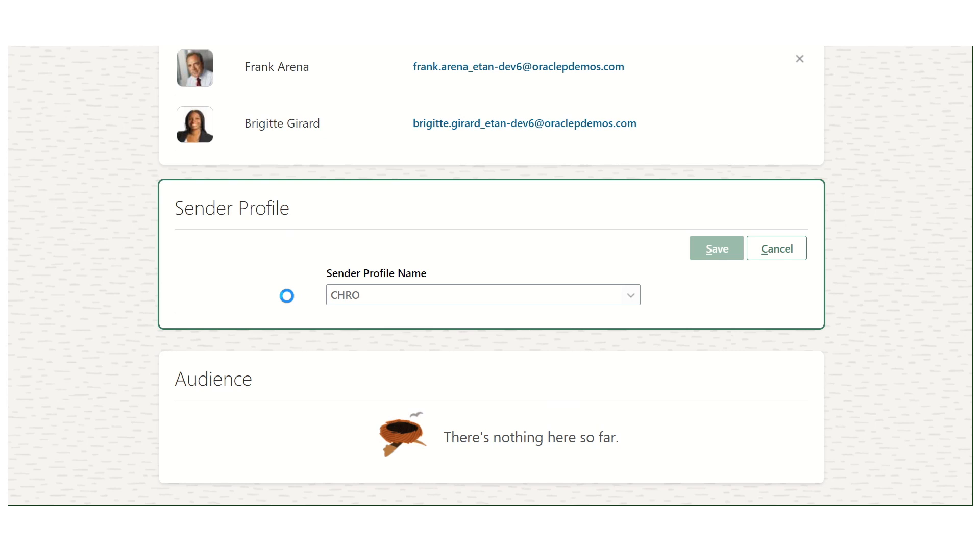
# Add the SAH US Business audience to the communication team and save that entry.
pyautogui.scroll(-1, 792, 373)
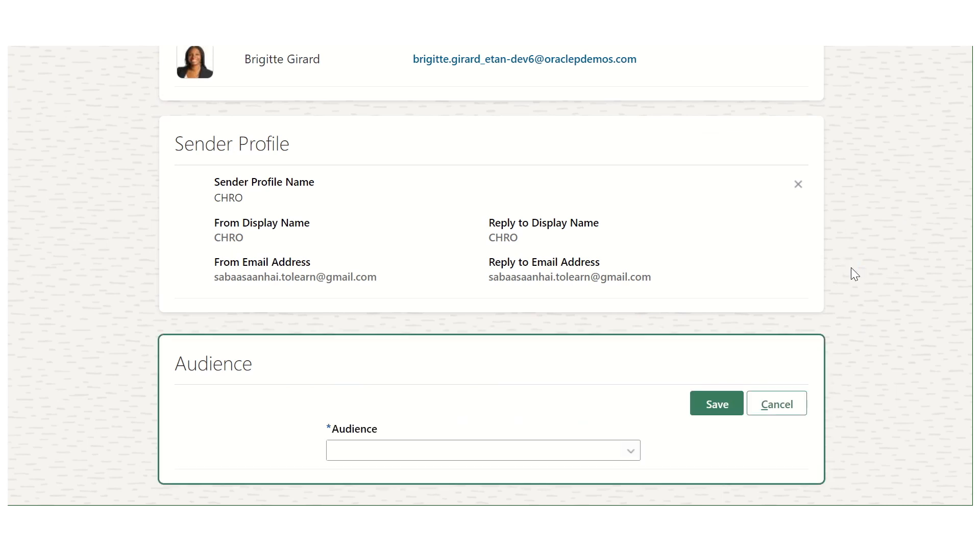
pyautogui.click(572, 455)
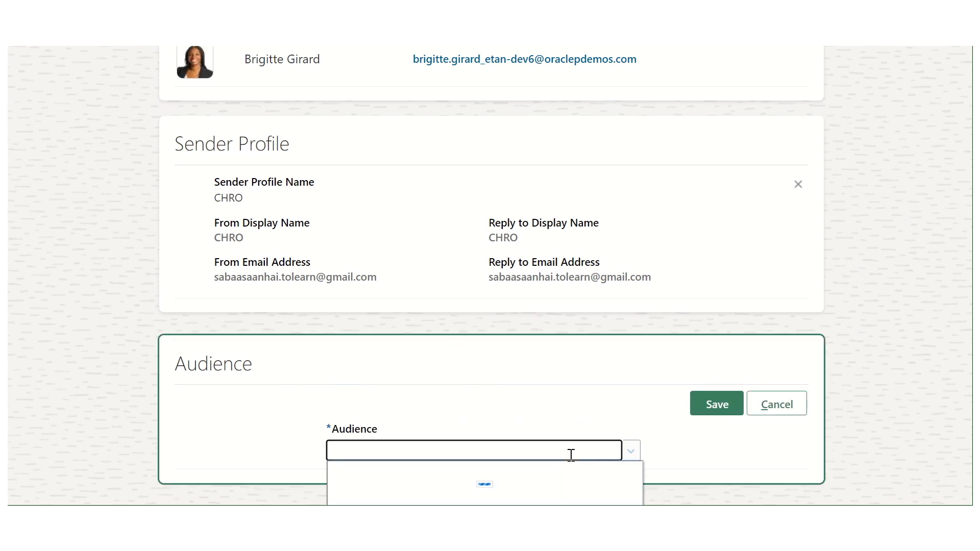
pyautogui.scroll(-3, 503, 345)
pyautogui.scroll(3, 446, 332)
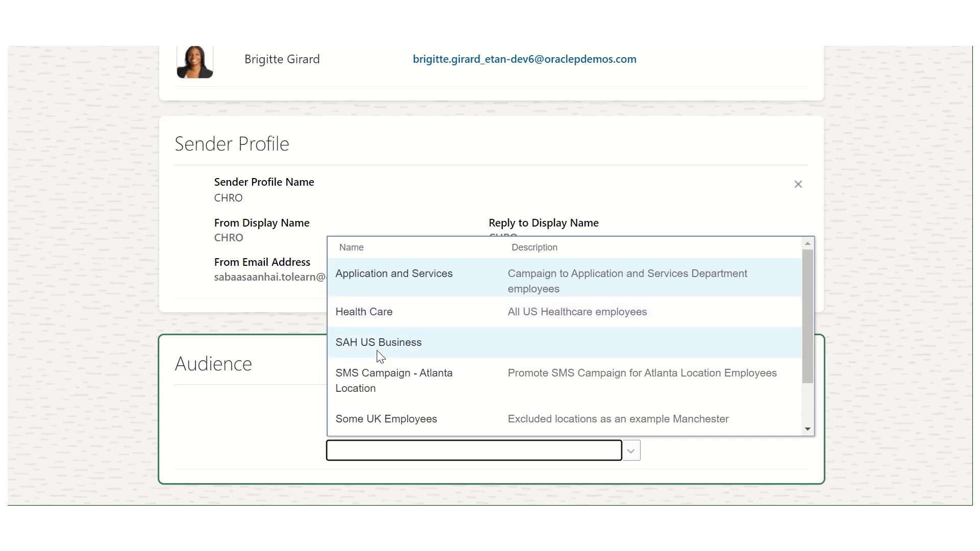
pyautogui.click(378, 342)
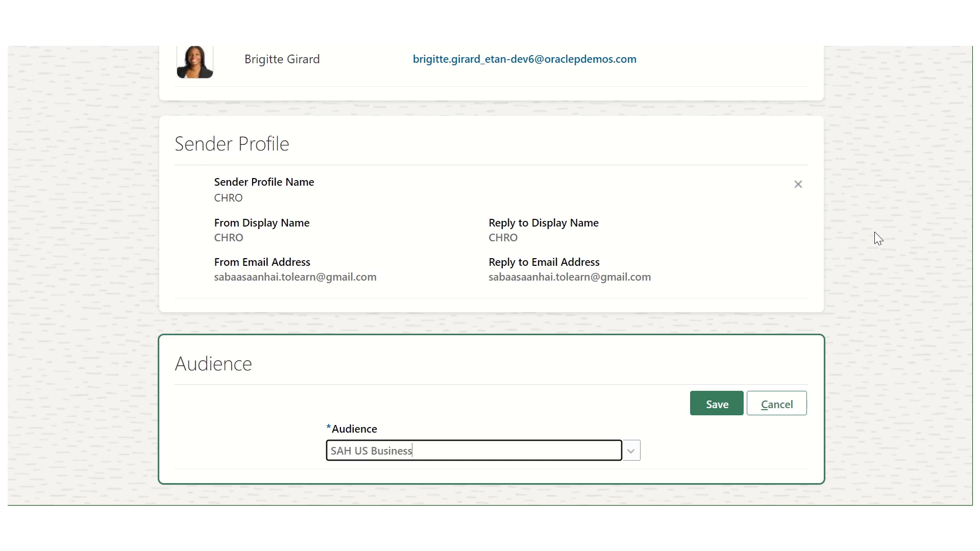
pyautogui.click(714, 403)
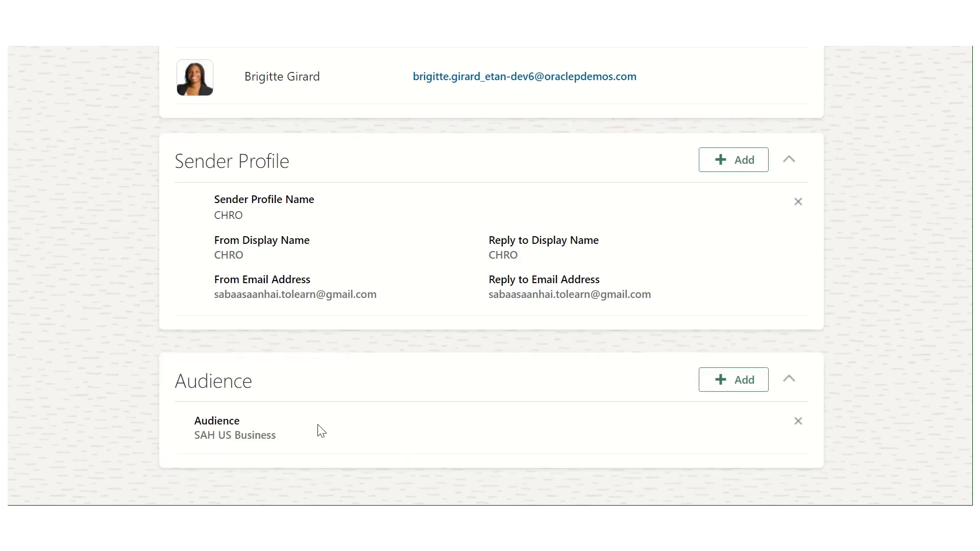
# Check the team details, then save and close the HR Communication Team.
pyautogui.scroll(5, 950, 310)
pyautogui.scroll(8, 947, 304)
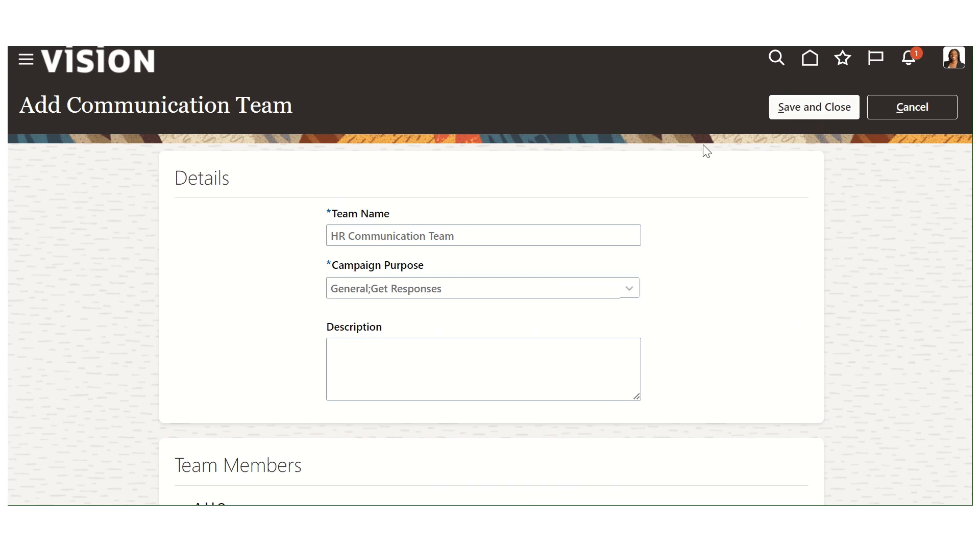
pyautogui.moveTo(478, 229); pyautogui.dragTo(304, 228)
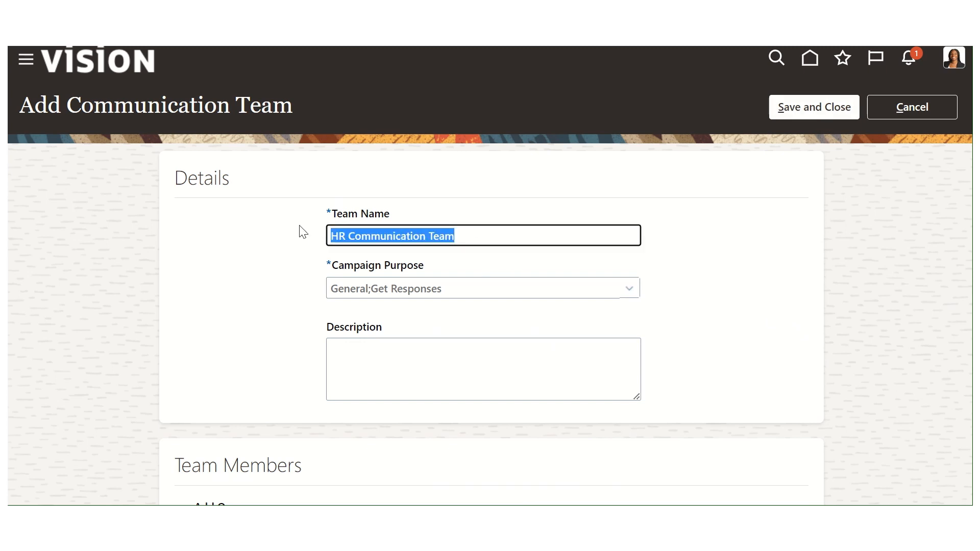
pyautogui.click(848, 117)
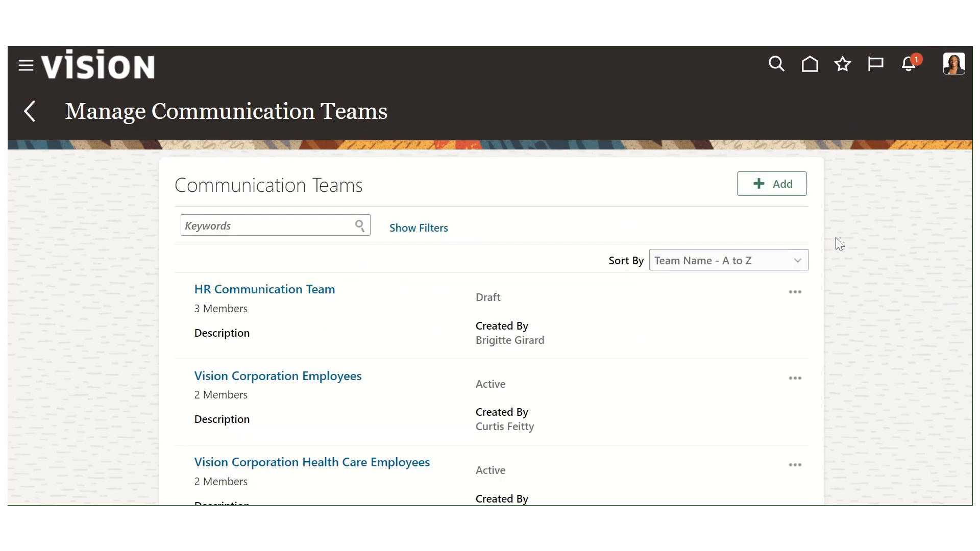
# Leave the HCM Communicate setup for the home page and open the Communicate app under My Client Groups.
pyautogui.click(29, 111)
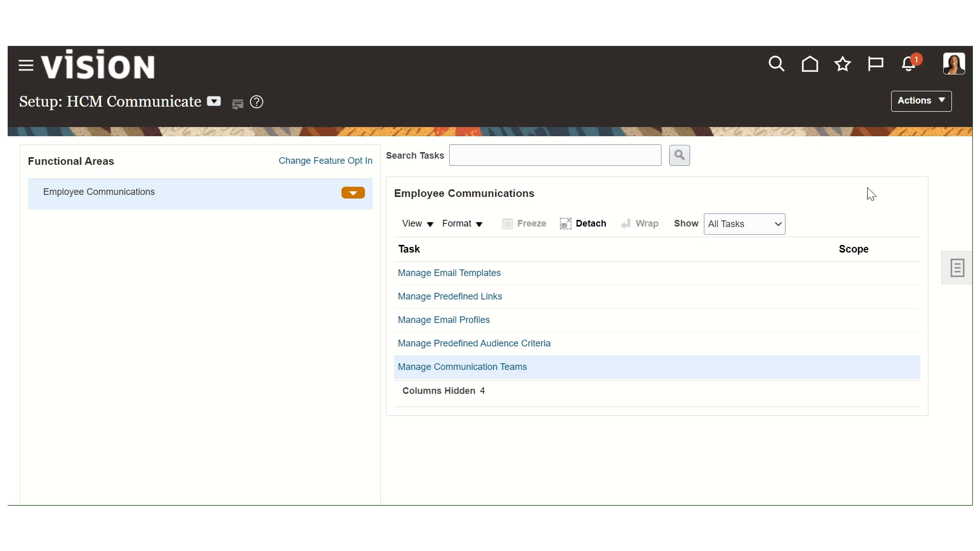
pyautogui.click(810, 73)
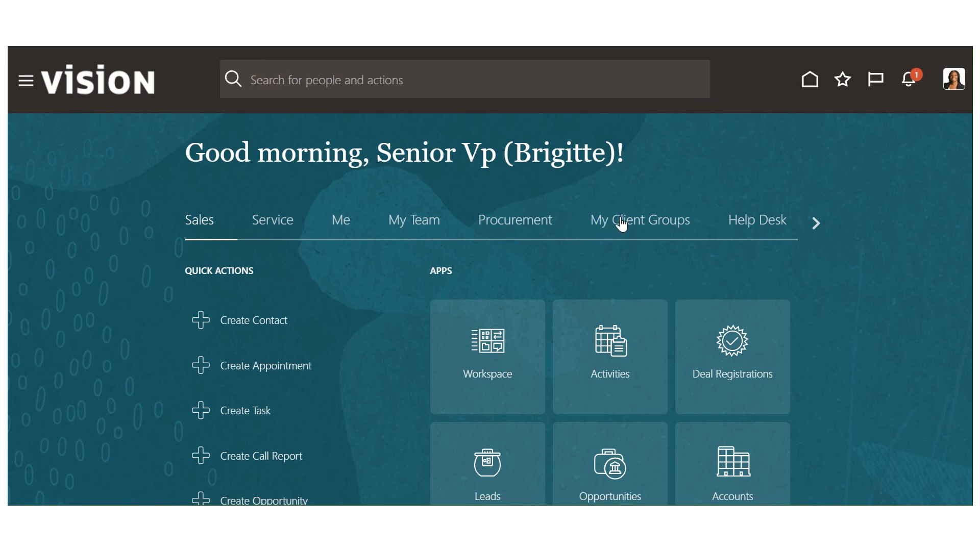
pyautogui.click(625, 222)
pyautogui.scroll(-2, 839, 247)
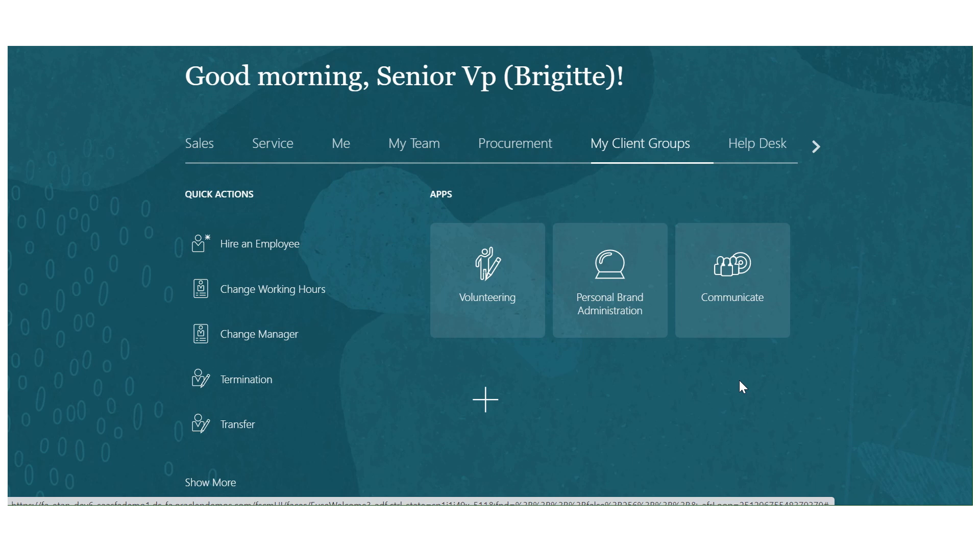
pyautogui.click(740, 304)
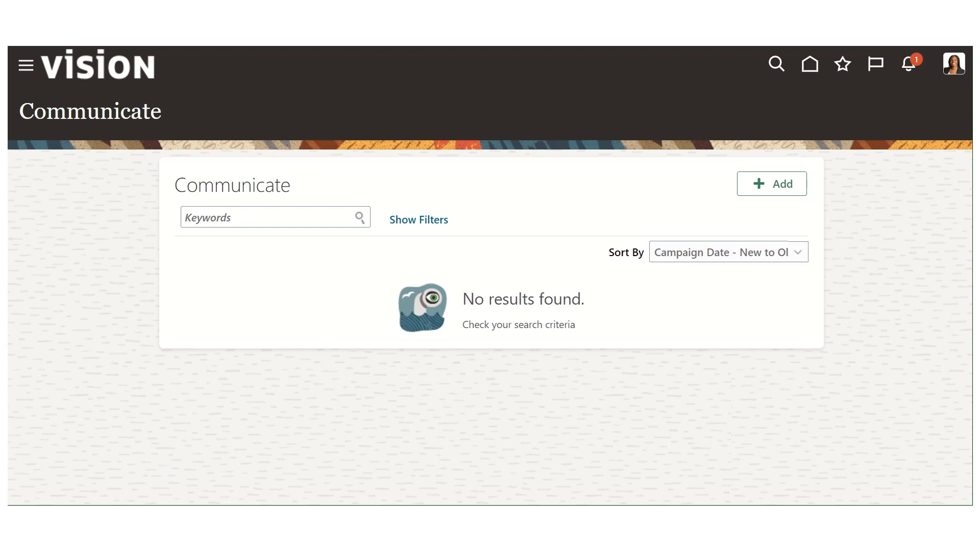
# Start a new employee communication with the campaign name "Announcement of New Leave Policy".
pyautogui.click(762, 190)
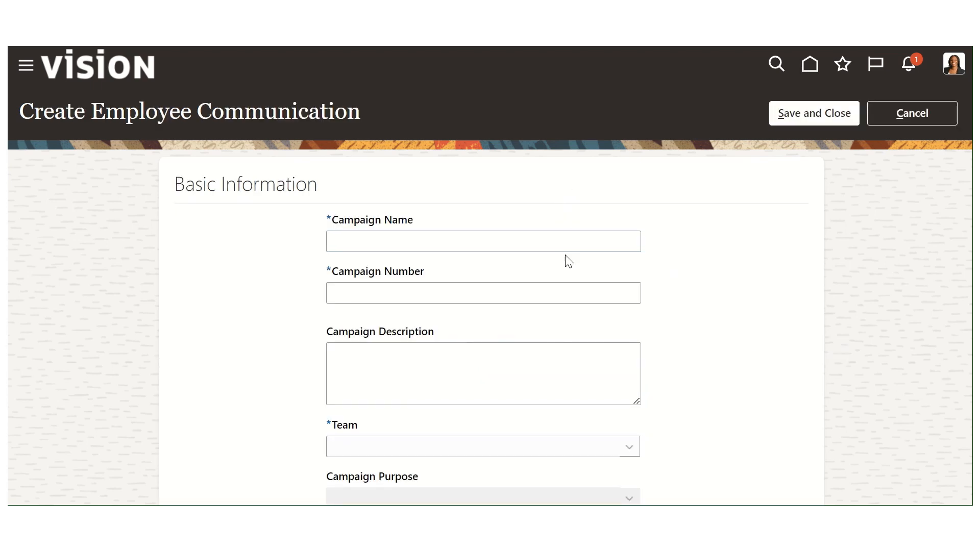
pyautogui.click(577, 247)
pyautogui.tripleClick(539, 267)
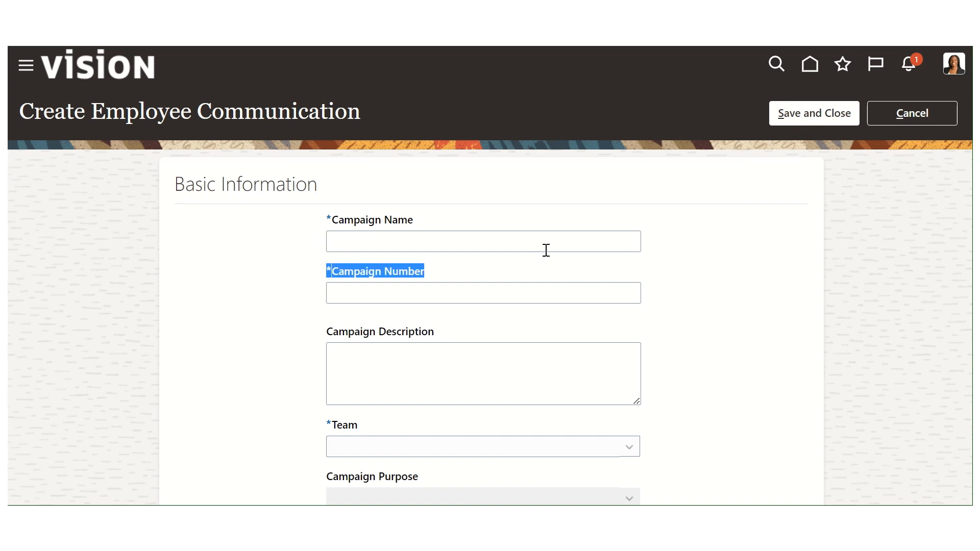
pyautogui.click(546, 248)
pyautogui.write('Announc')
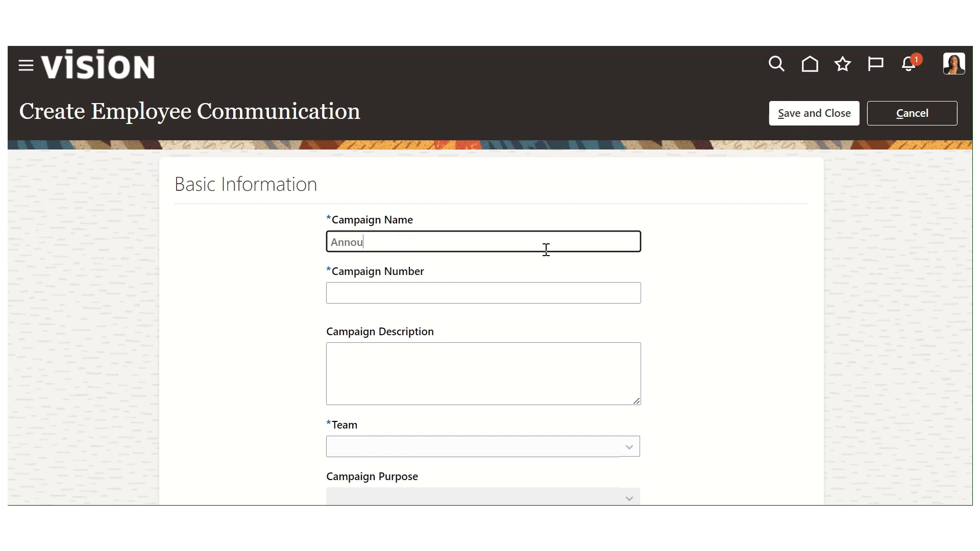
pyautogui.press('BackSpace')
pyautogui.press('BackSpace')
pyautogui.write('uncement of New LEave')
pyautogui.press('BackSpace')
pyautogui.press('BackSpace')
pyautogui.press('BackSpace')
pyautogui.press('BackSpace')
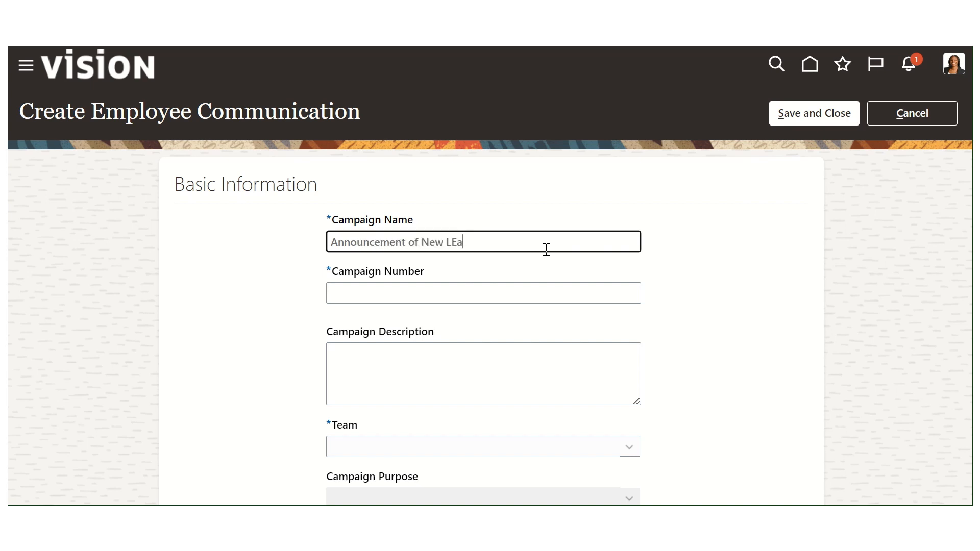
pyautogui.write('eave Policyccy')
pyautogui.press('Tab')
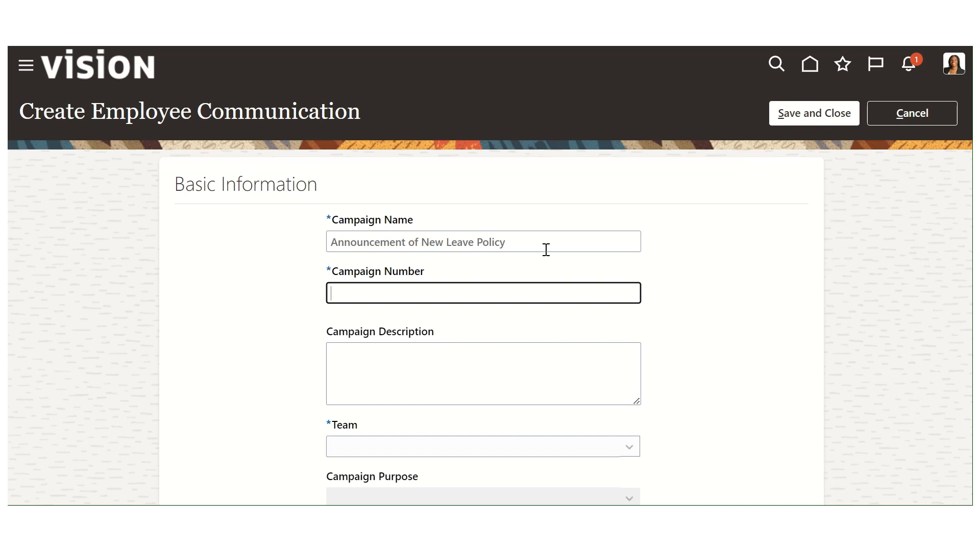
# Enter AN000001 as the campaign number and leave the description empty.
pyautogui.write('AN000001')
pyautogui.press('Tab')
pyautogui.scroll(-3, 422, 306)
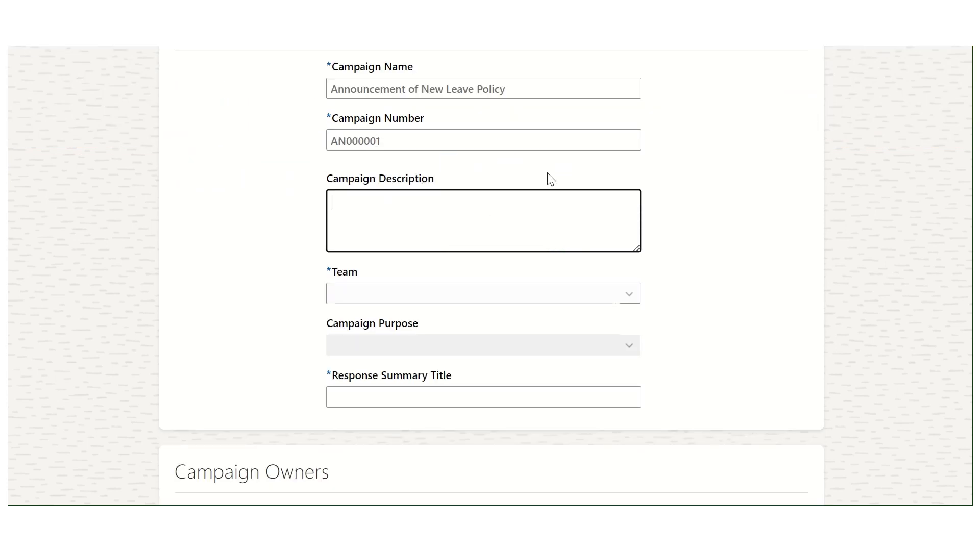
# Try to choose a team for the campaign and look over the Campaign Owners section.
pyautogui.scroll(-2, 667, 305)
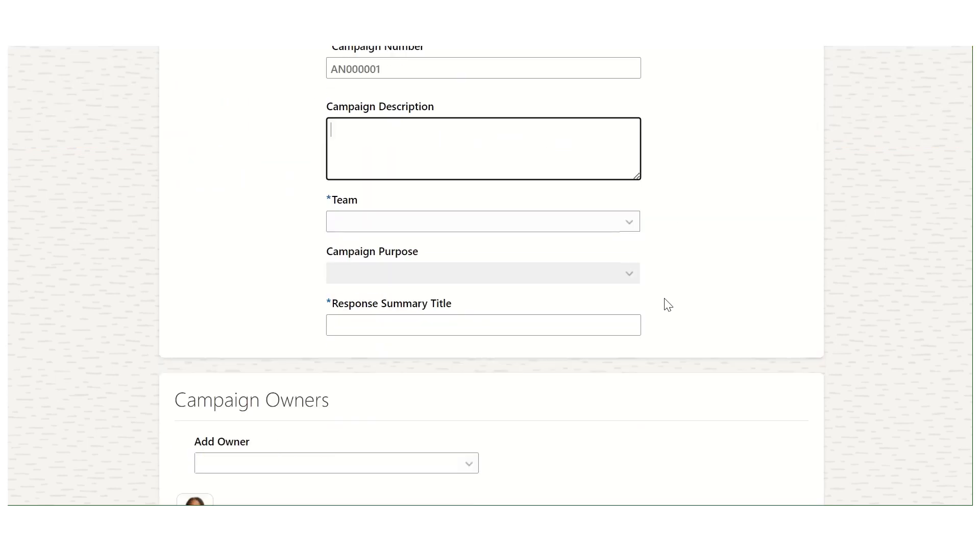
pyautogui.click(616, 223)
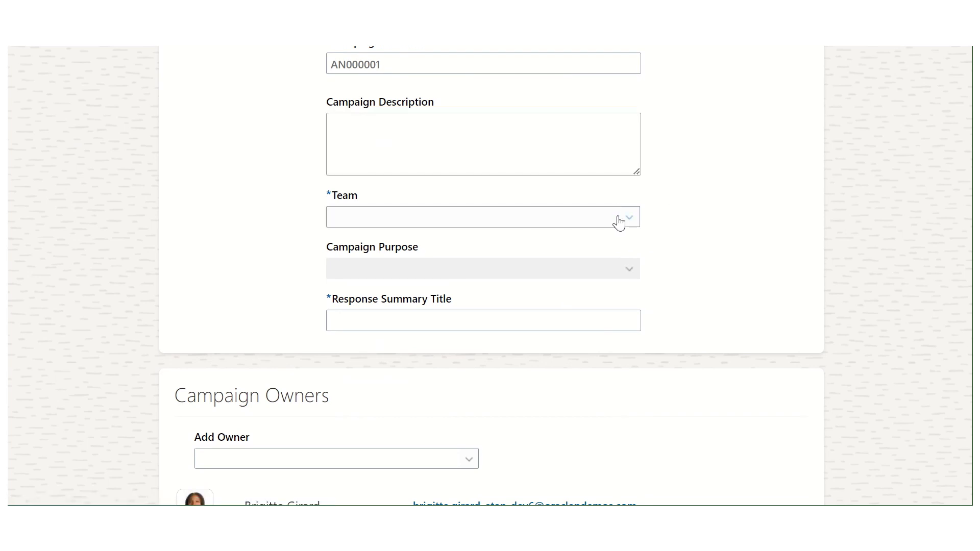
pyautogui.click(570, 221)
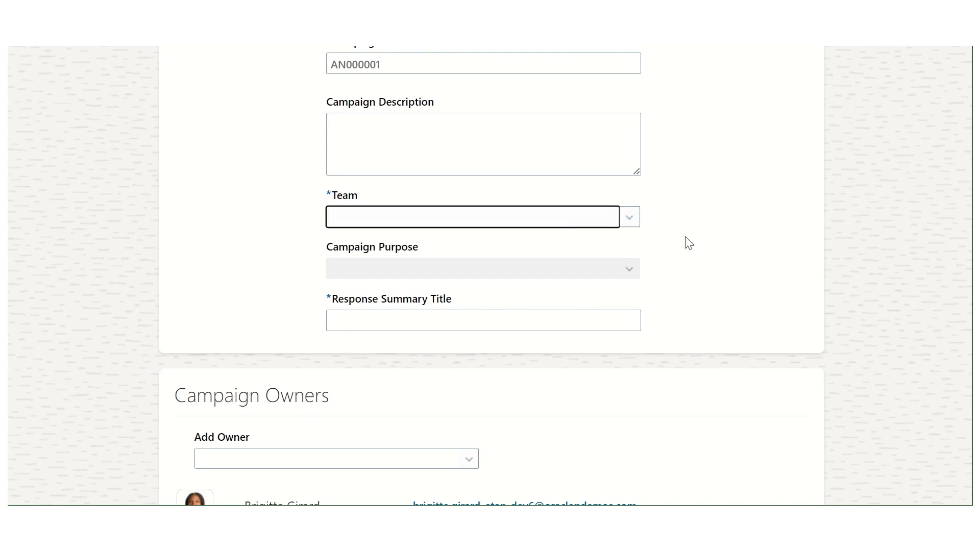
pyautogui.scroll(3, 689, 243)
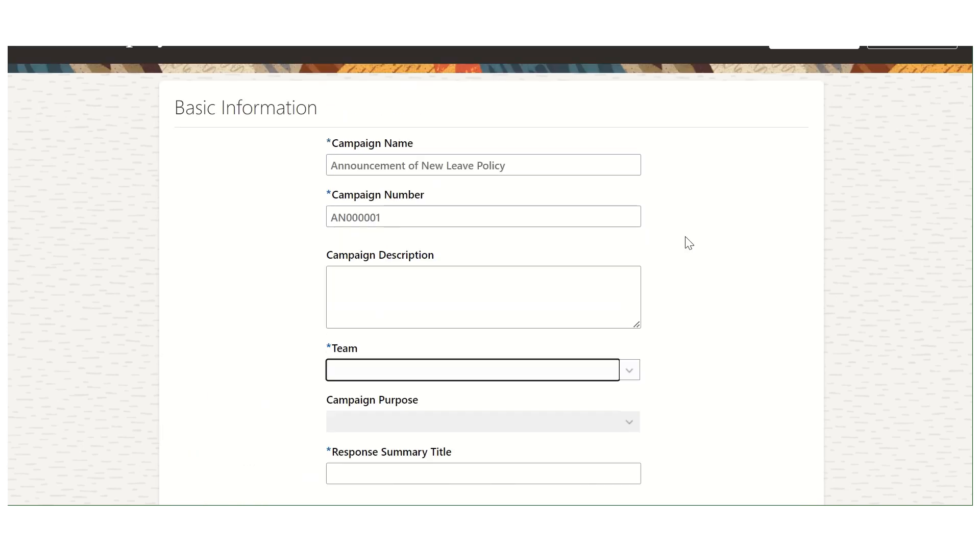
pyautogui.click(373, 371)
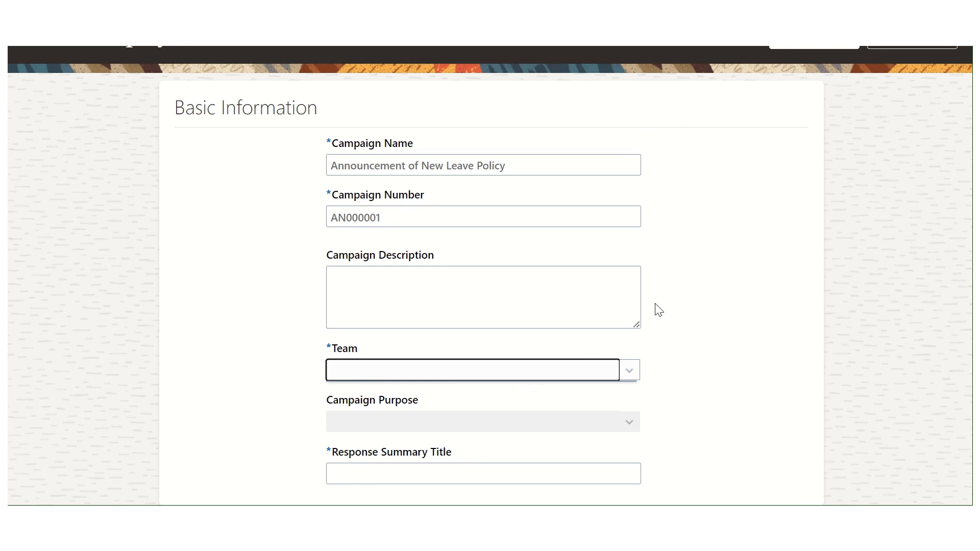
pyautogui.scroll(2, 688, 288)
pyautogui.scroll(-5, 691, 292)
pyautogui.scroll(-1, 689, 291)
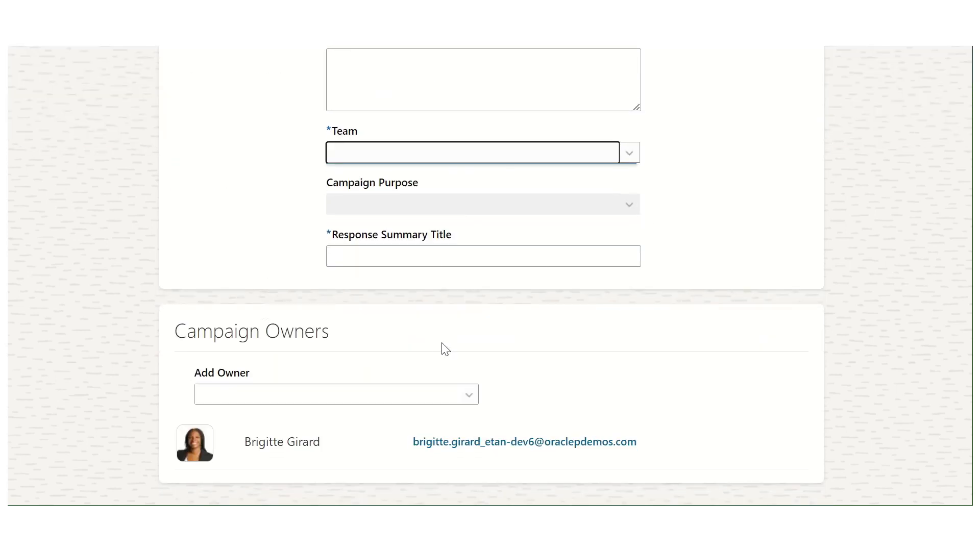
pyautogui.scroll(6, 738, 367)
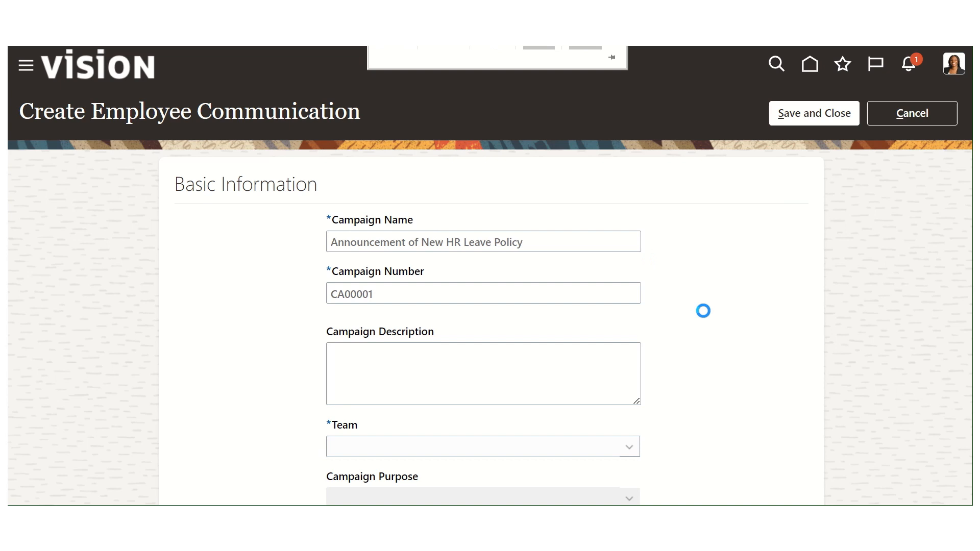
# Assign the HR Communication Team to the "Announcement of New HR Leave Policy" campaign.
pyautogui.scroll(-2, 703, 311)
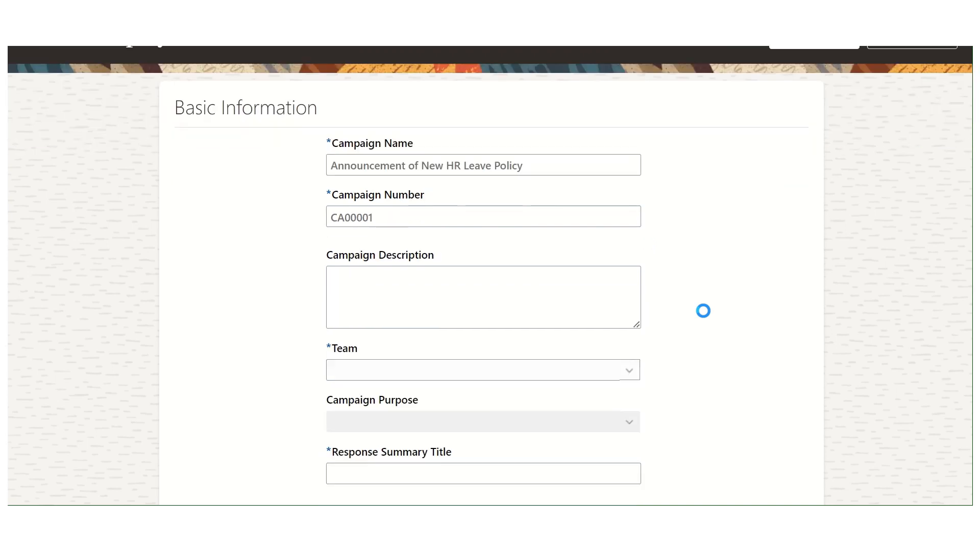
pyautogui.click(452, 375)
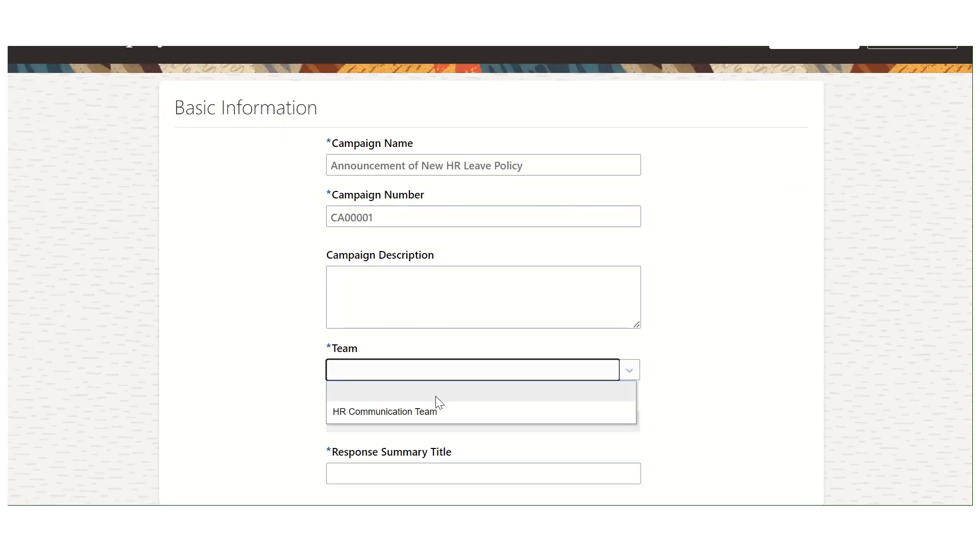
pyautogui.click(432, 412)
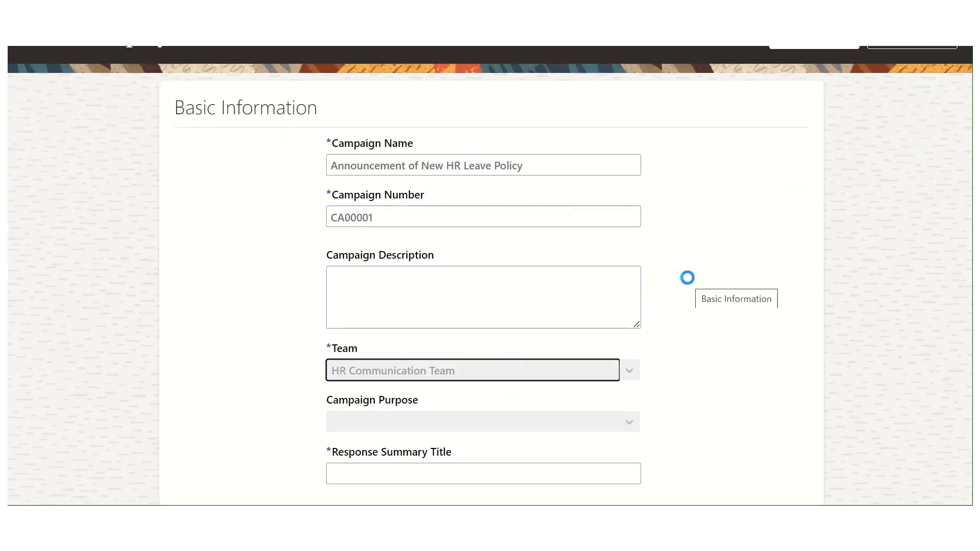
pyautogui.scroll(-1, 705, 228)
pyautogui.scroll(2, 705, 228)
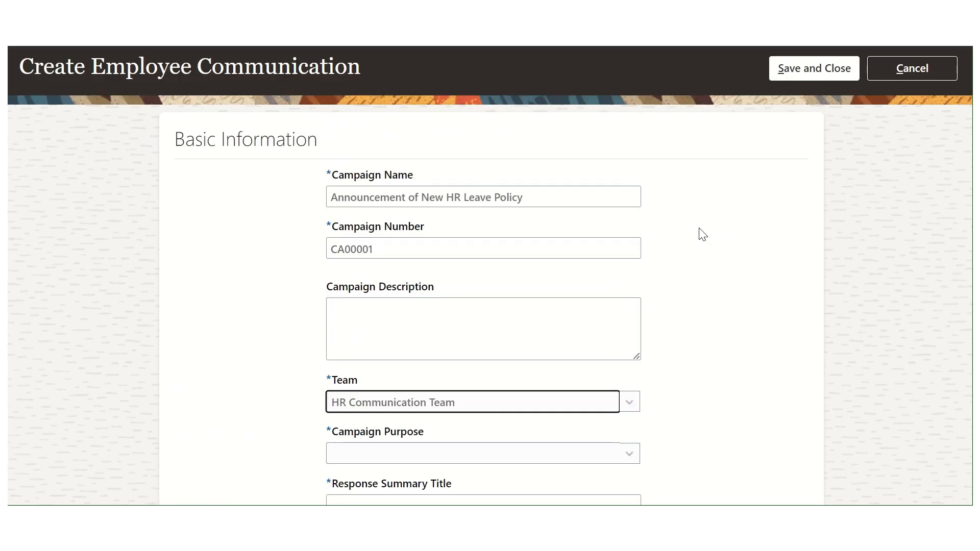
# Try General as the campaign purpose.
pyautogui.scroll(-3, 703, 235)
pyautogui.click(484, 275)
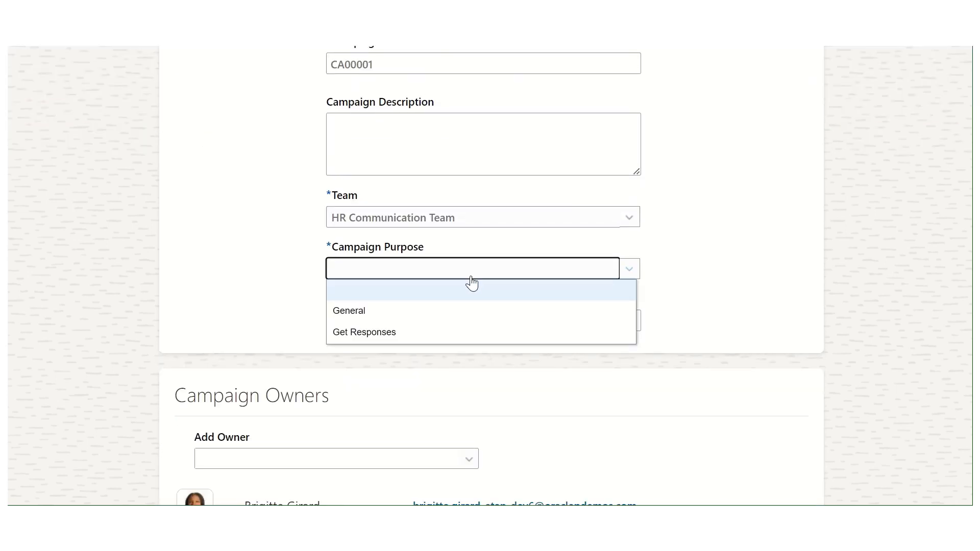
pyautogui.click(389, 311)
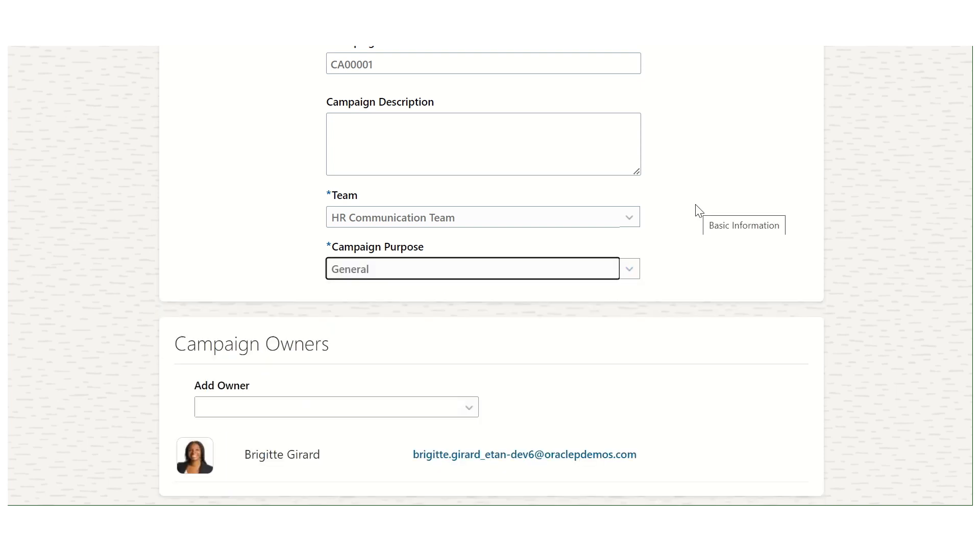
# Set the campaign purpose to Get Responses and enter "Please respond" as the response summary title.
pyautogui.click(361, 276)
pyautogui.click(361, 312)
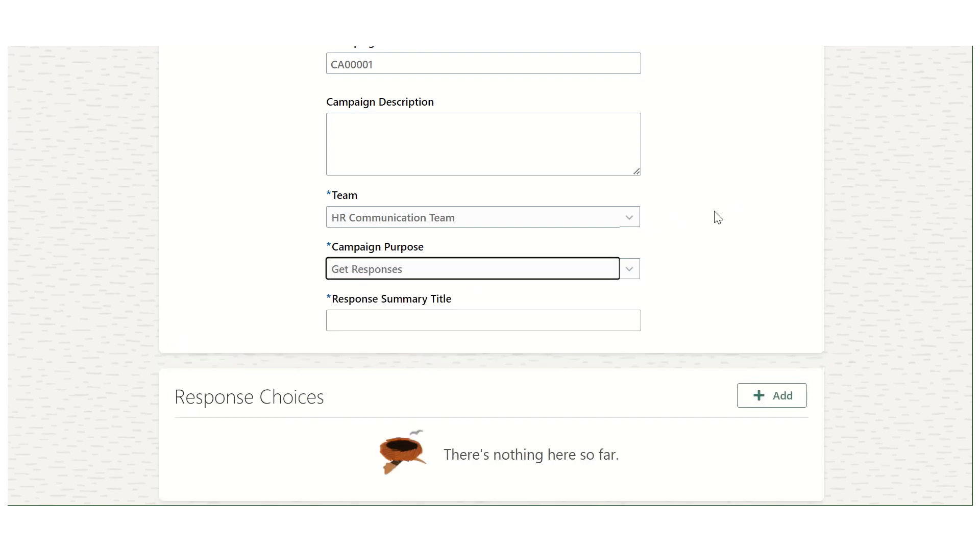
pyautogui.click(458, 314)
pyautogui.scroll(-1, 724, 254)
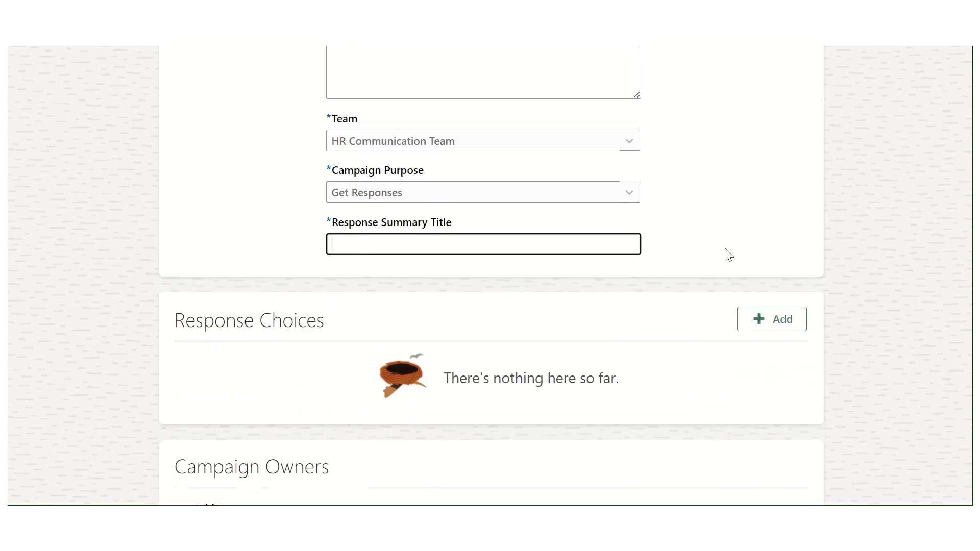
pyautogui.write('Pleae se respond')
pyautogui.press('Tab')
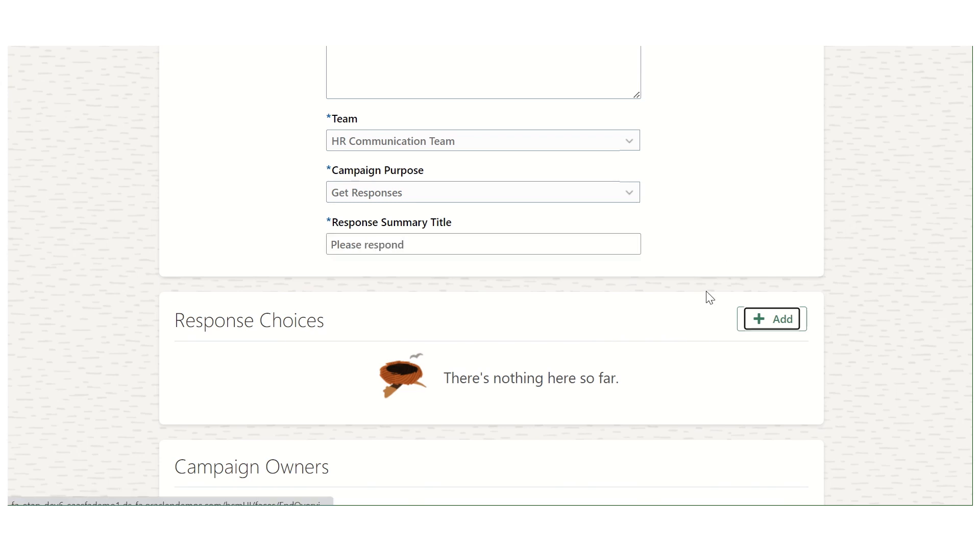
# Add the response choice "I Agree" with the Use Thank You Page option enabled.
pyautogui.click(771, 319)
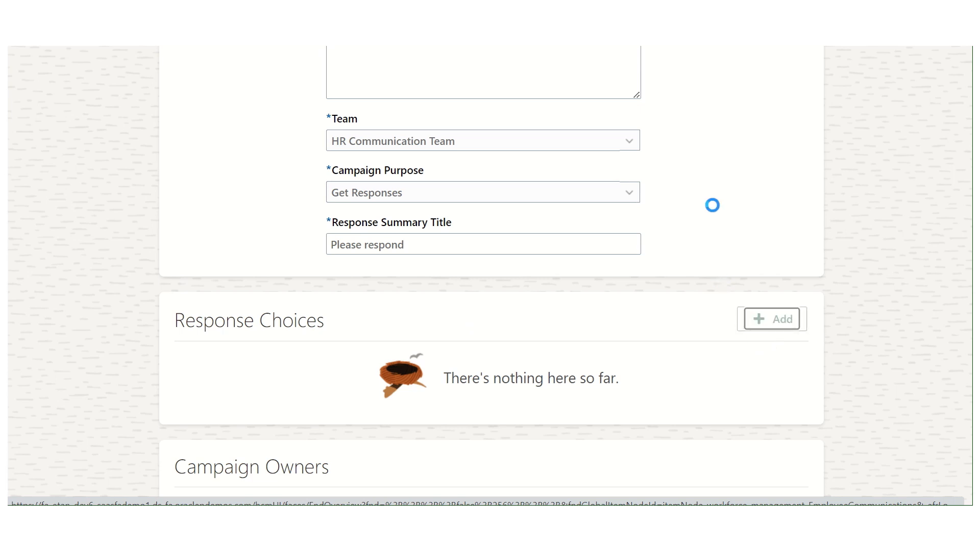
pyautogui.scroll(-1, 700, 225)
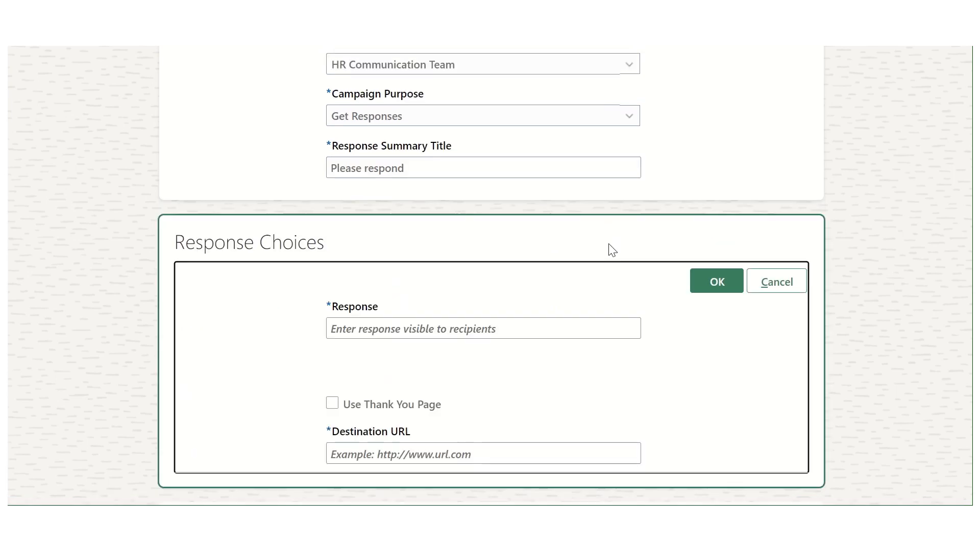
pyautogui.click(545, 328)
pyautogui.write('Agree')
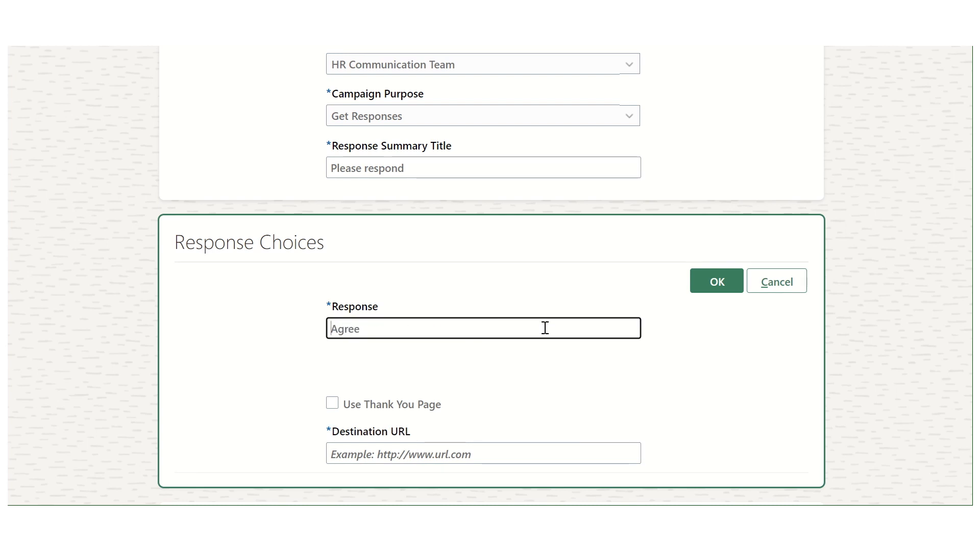
pyautogui.write('I')
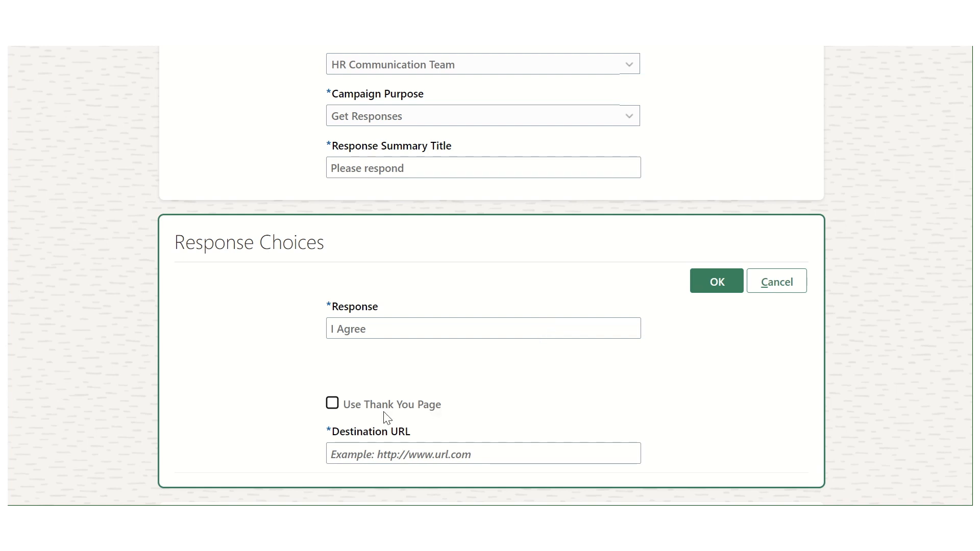
pyautogui.click(332, 404)
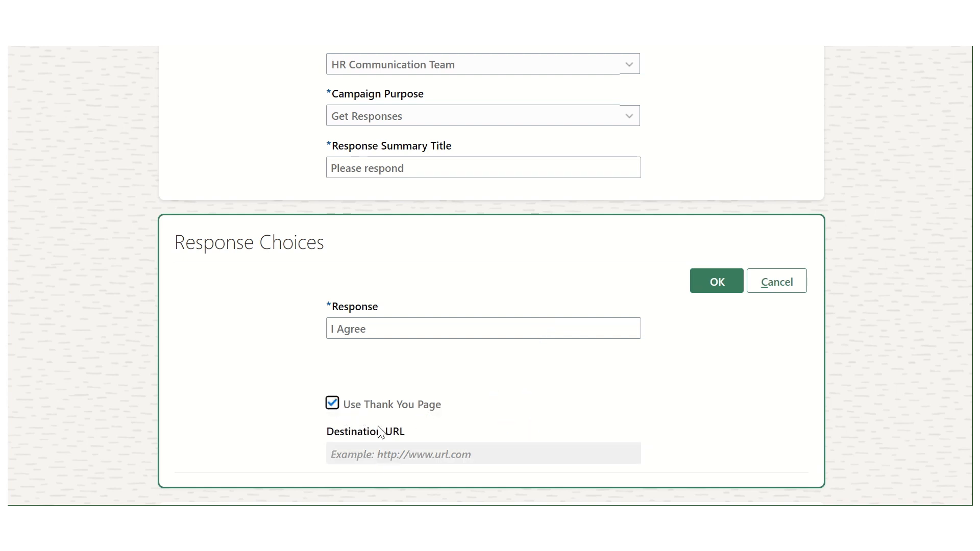
pyautogui.click(714, 282)
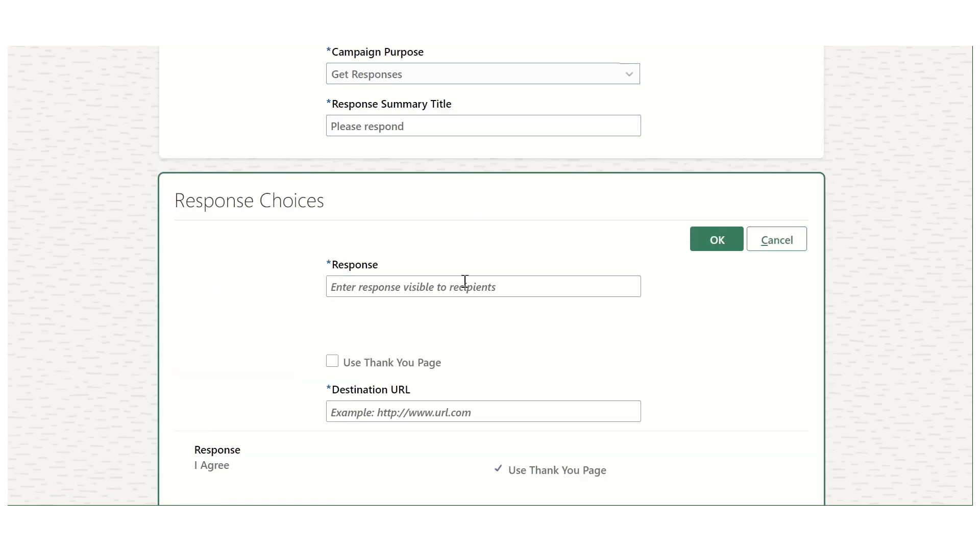
# Add a second response choice "Not Agree" that also uses the thank you page.
pyautogui.click(481, 284)
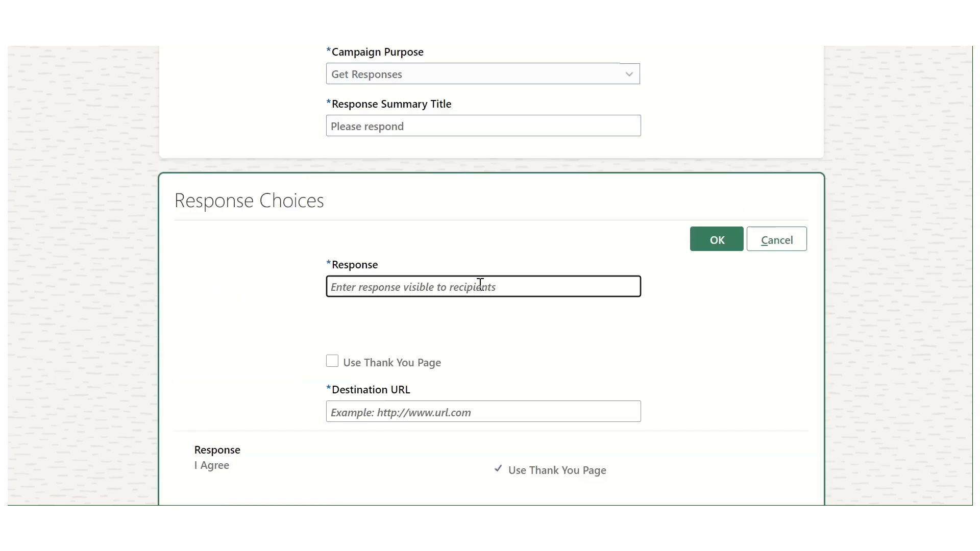
pyautogui.write('Not Agree')
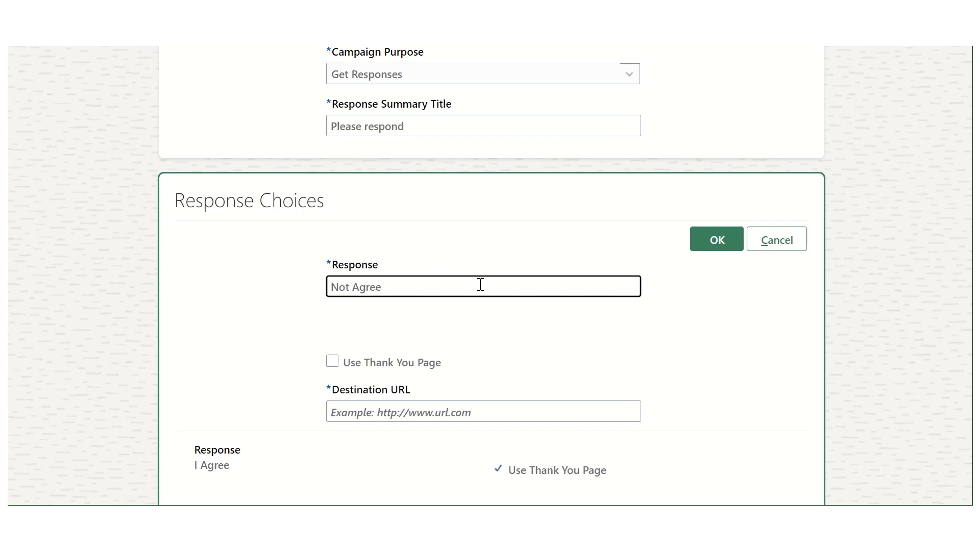
pyautogui.press('Tab')
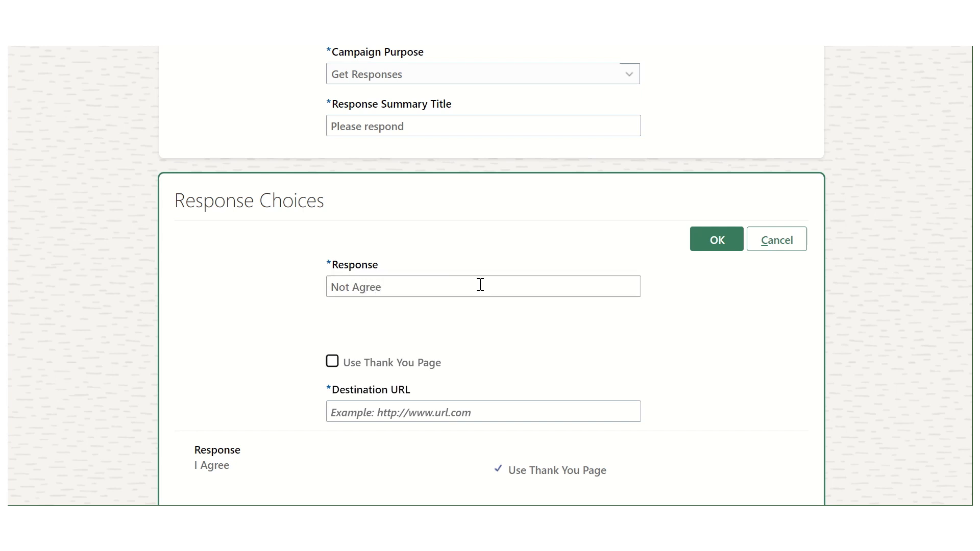
pyautogui.click(333, 361)
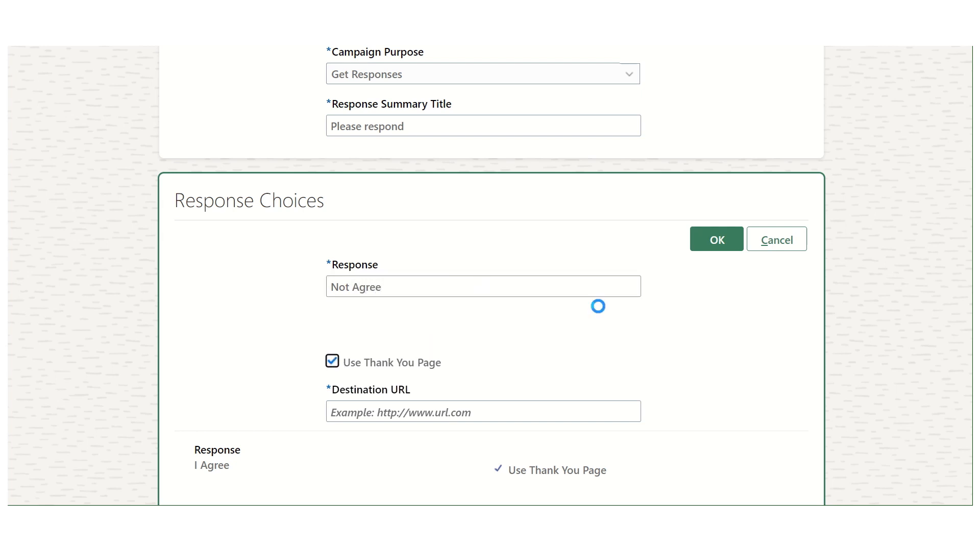
pyautogui.click(722, 242)
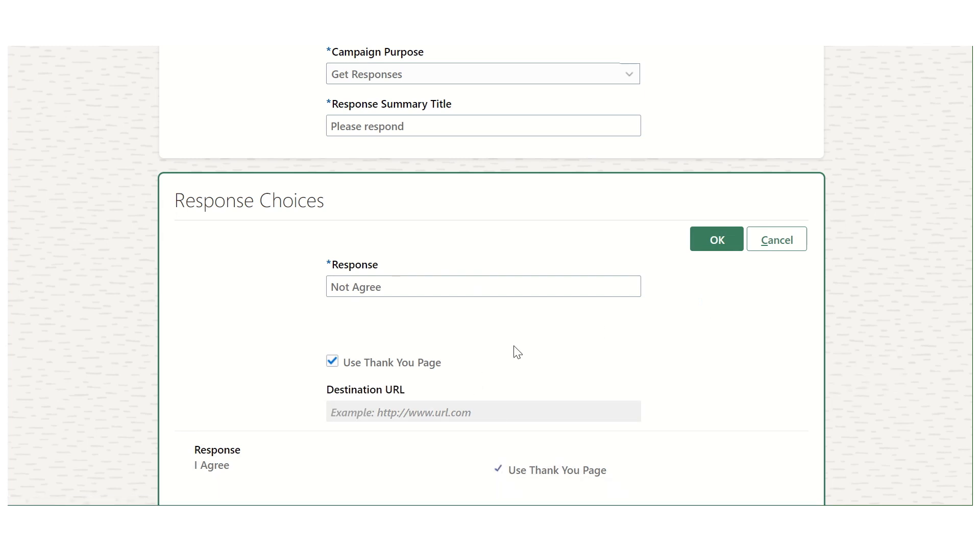
pyautogui.click(711, 243)
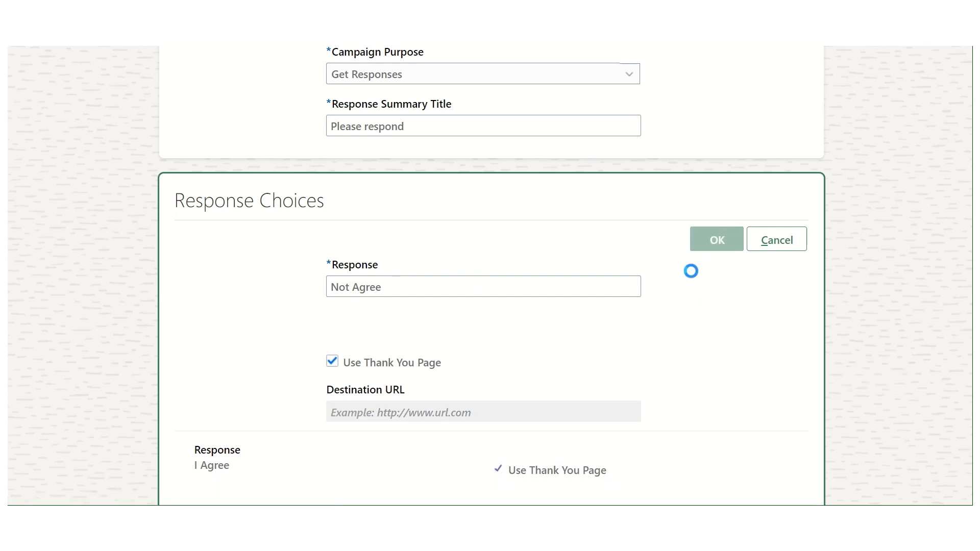
# Check the response choices and campaign owners, then save and close the new campaign and dismiss the confirmation.
pyautogui.scroll(-1, 690, 270)
pyautogui.scroll(-1, 573, 243)
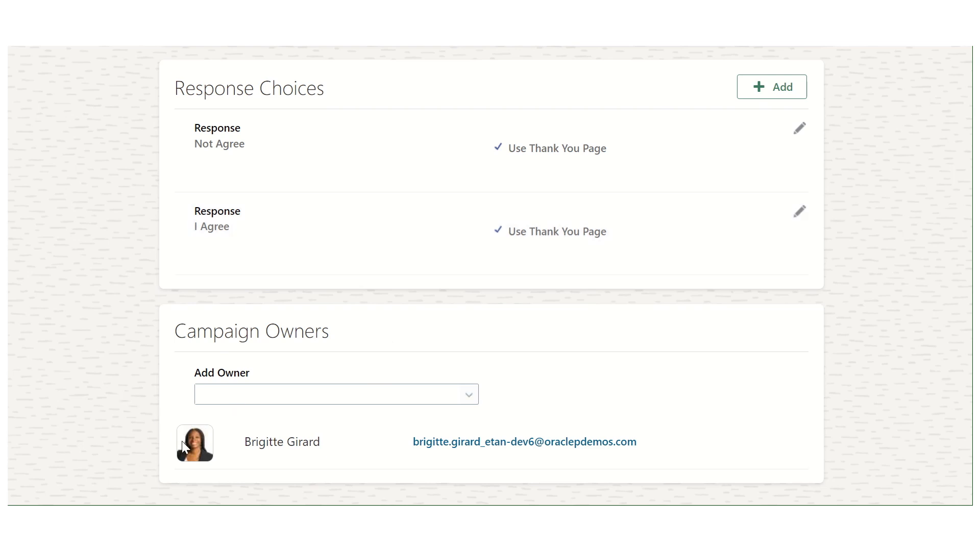
pyautogui.scroll(10, 645, 412)
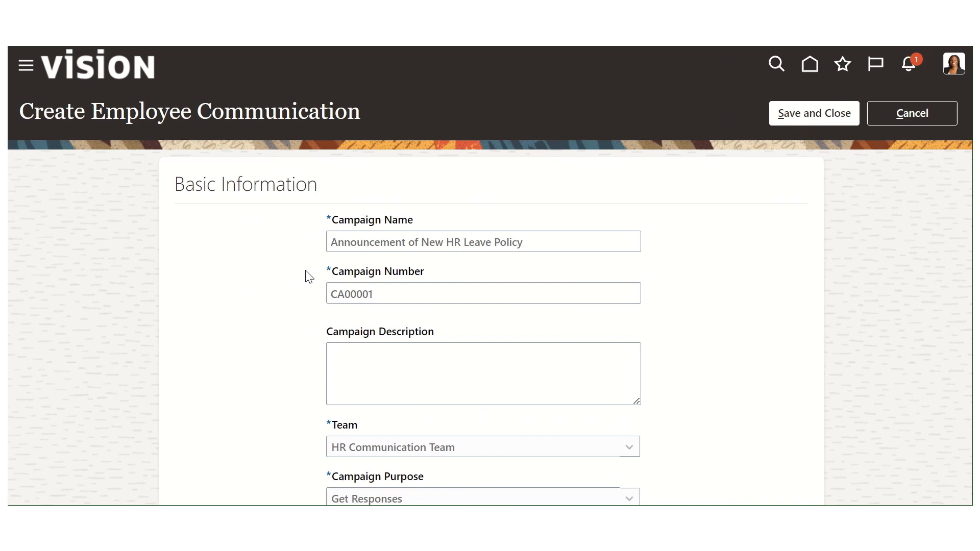
pyautogui.click(799, 119)
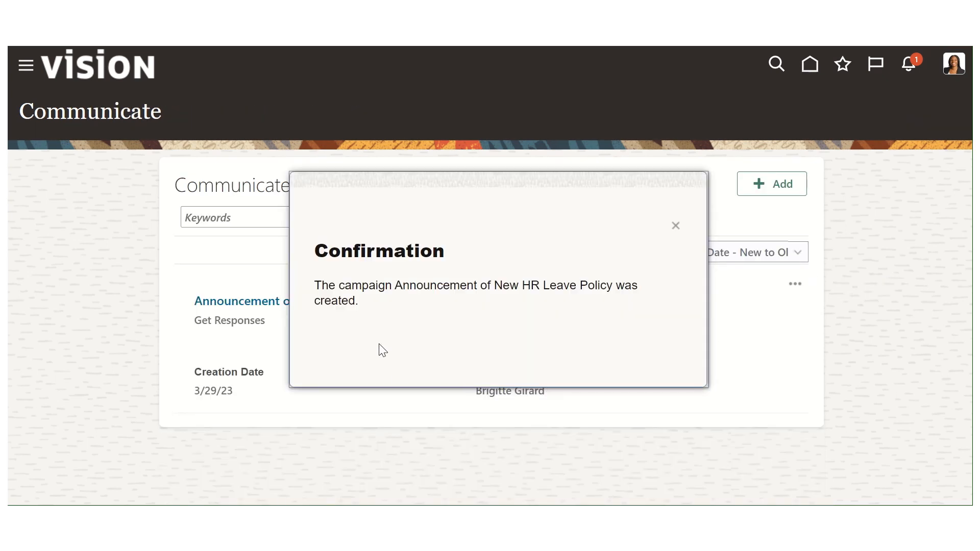
pyautogui.click(675, 225)
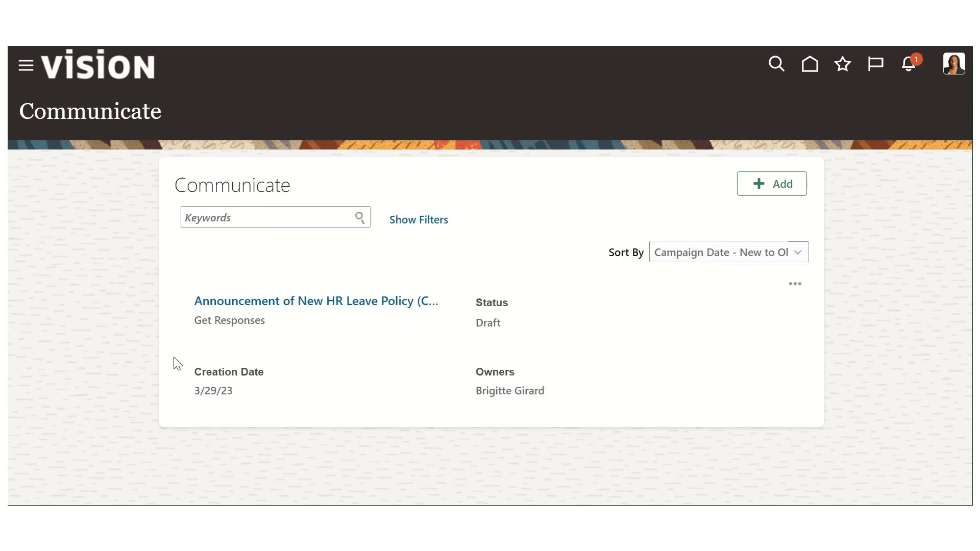
# Open the draft "Announcement of New HR Leave Policy" campaign and review its basic information and response choices.
pyautogui.click(377, 309)
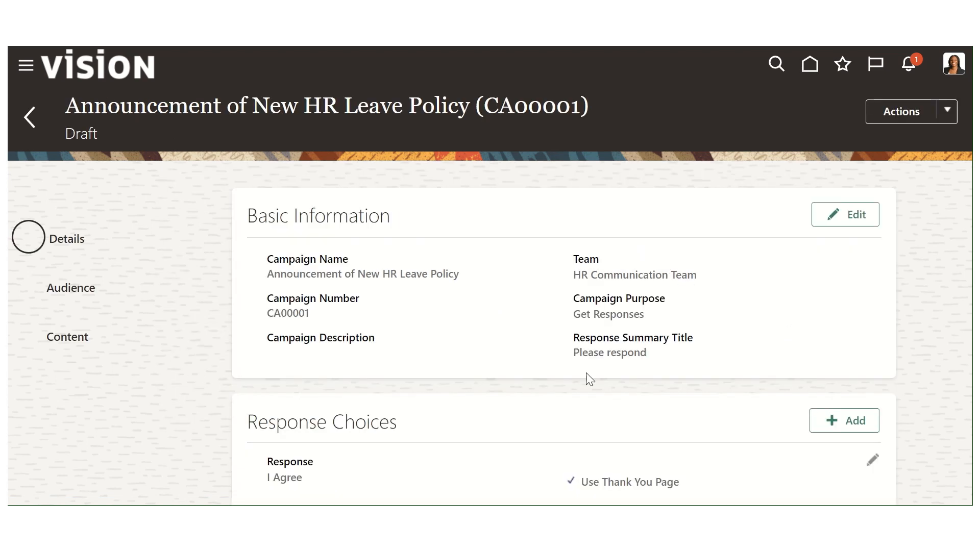
pyautogui.scroll(-3, 466, 289)
pyautogui.scroll(-1, 466, 289)
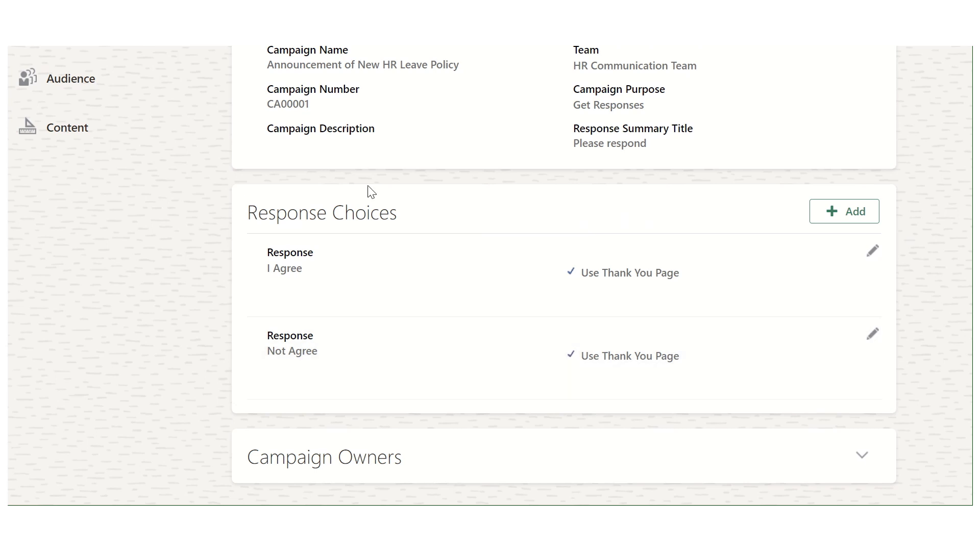
pyautogui.scroll(4, 370, 190)
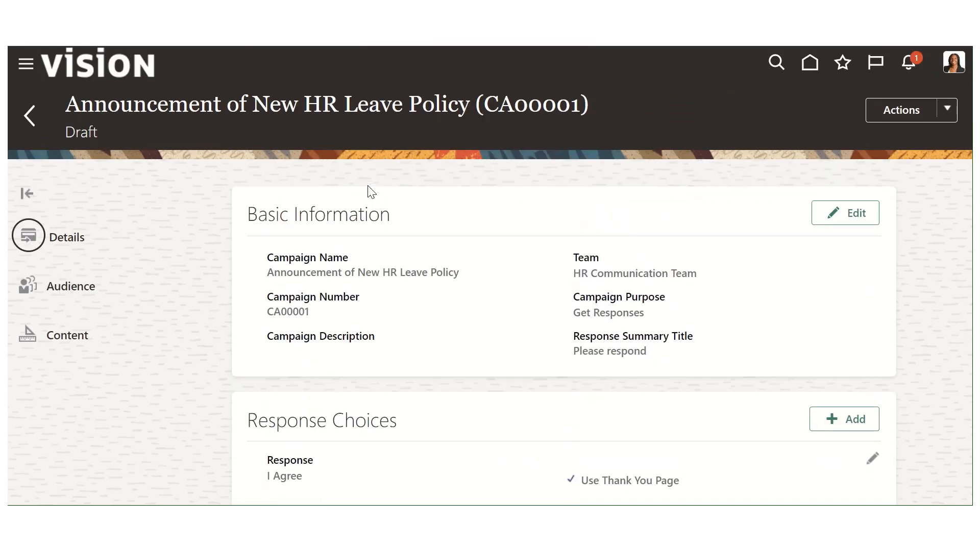
# Add SAH US Business as the campaign's audience and save it.
pyautogui.click(95, 286)
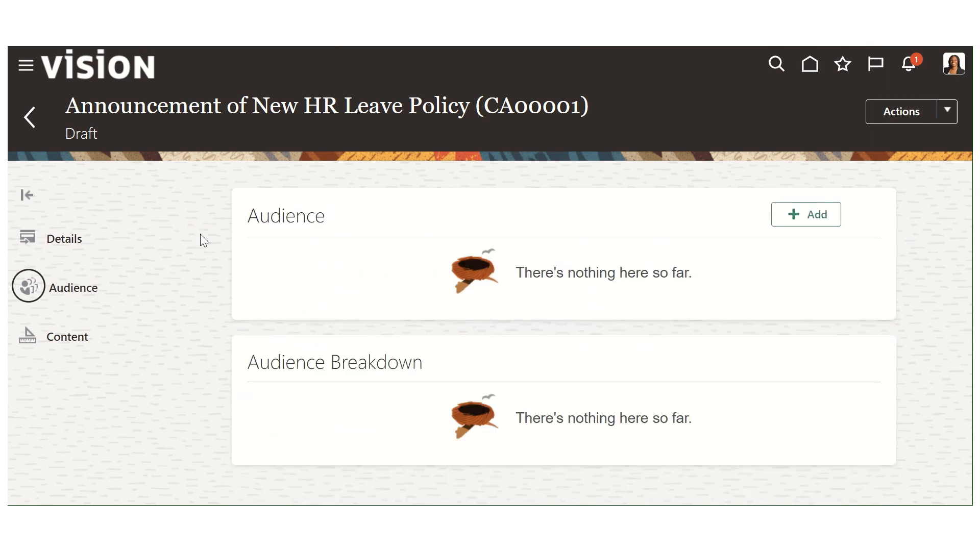
pyautogui.click(806, 215)
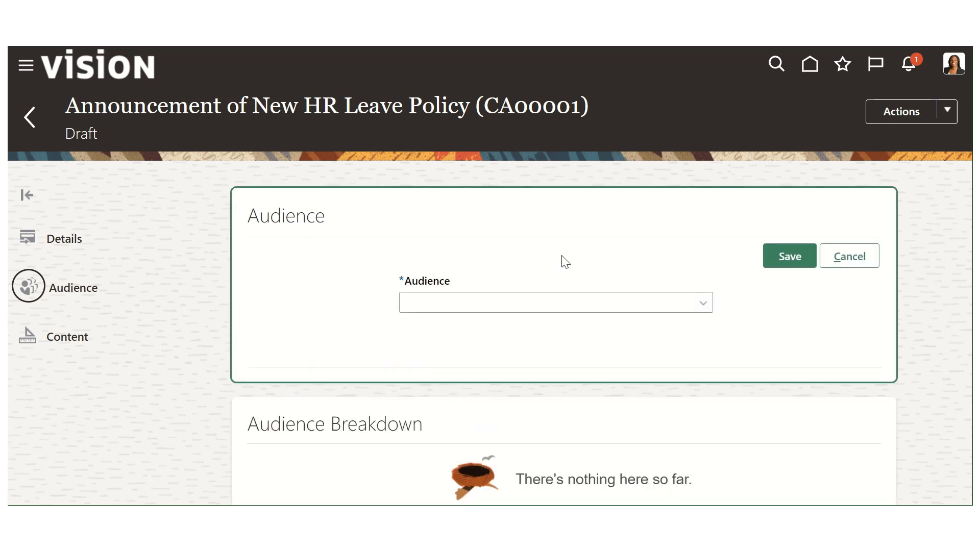
pyautogui.click(703, 306)
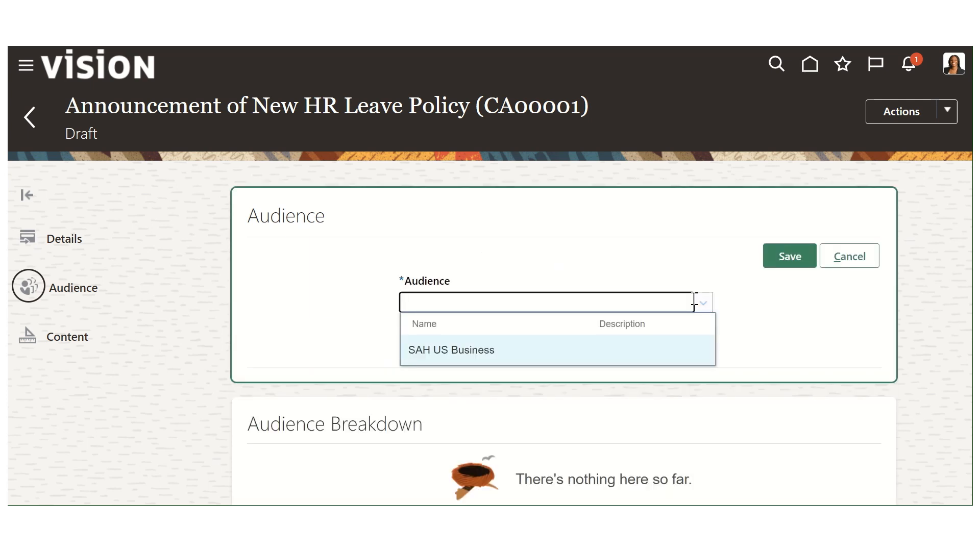
pyautogui.click(443, 353)
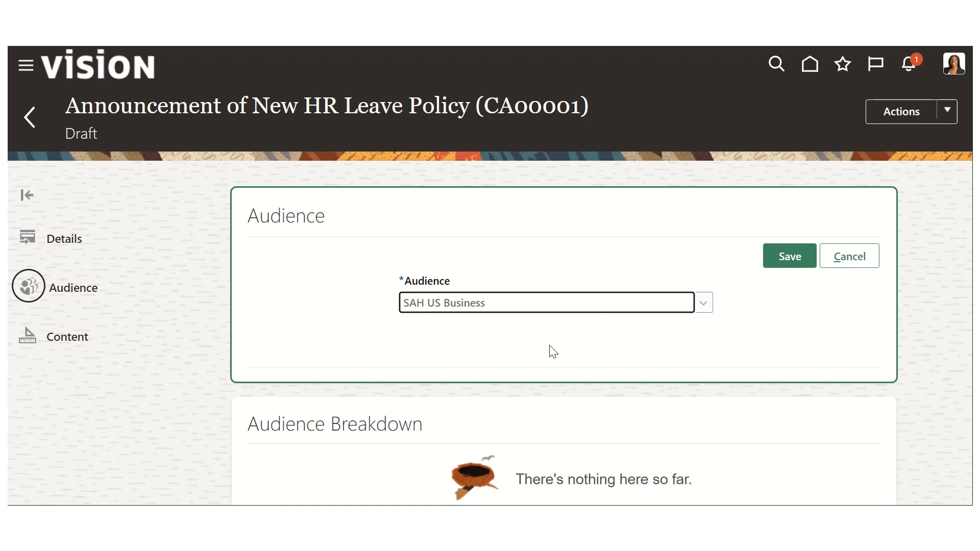
pyautogui.click(400, 355)
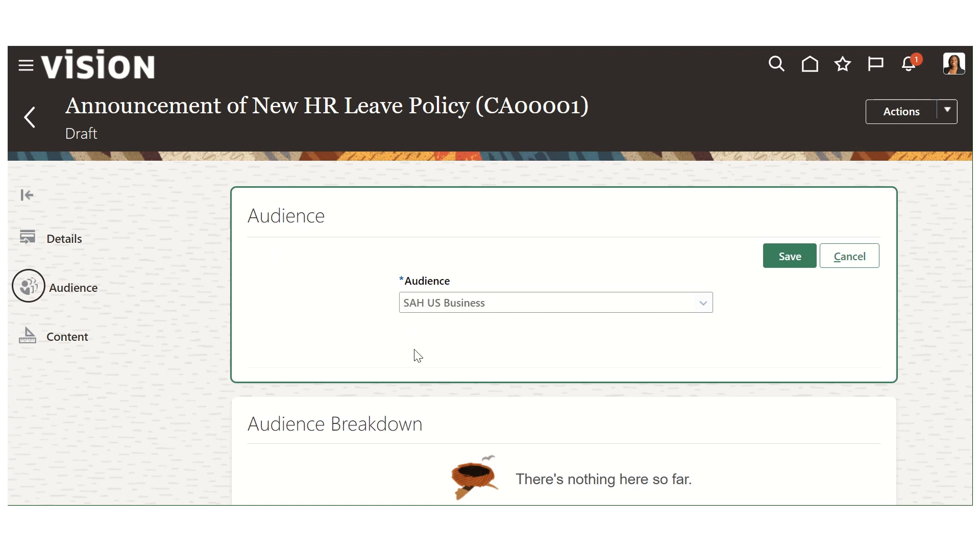
pyautogui.click(796, 255)
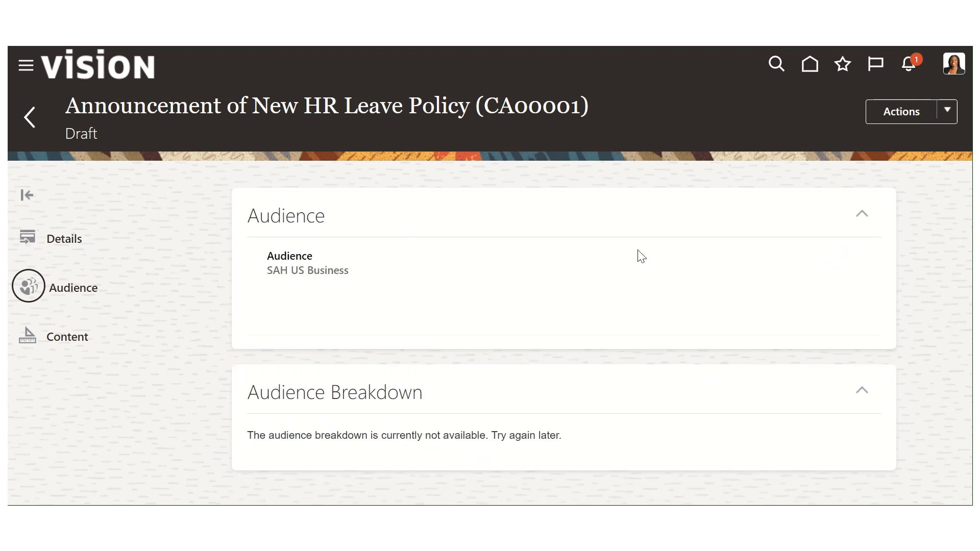
# Add CHRO as the sender profile in the campaign's content section and save it.
pyautogui.scroll(-2, 475, 306)
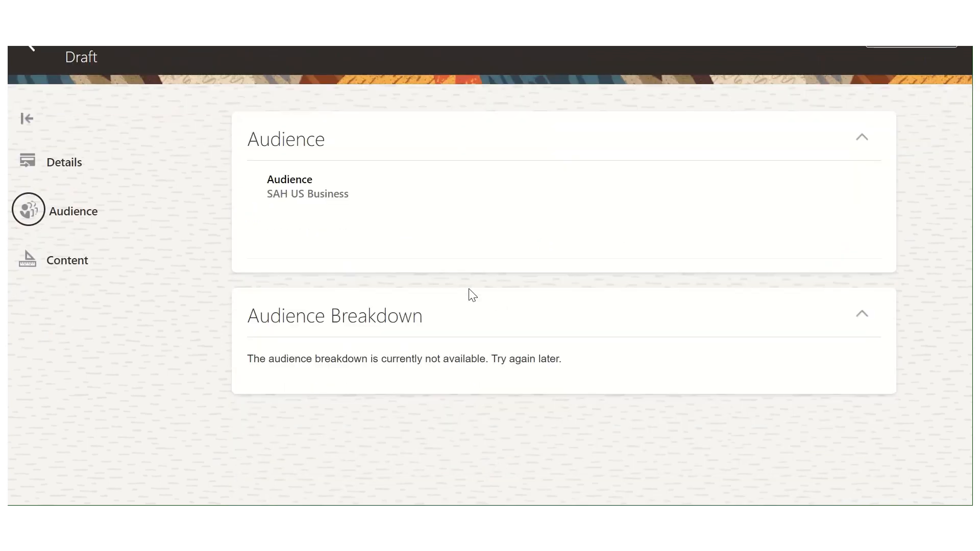
pyautogui.click(68, 261)
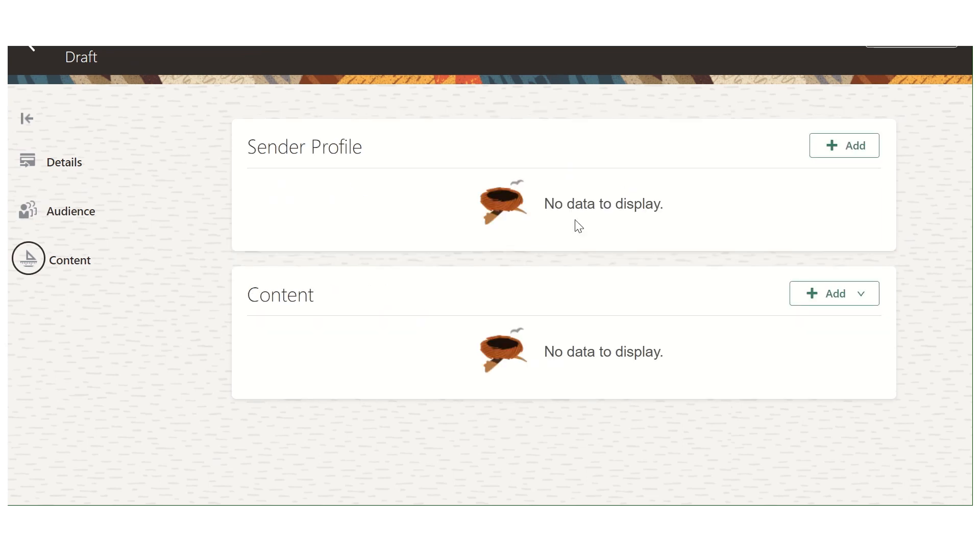
pyautogui.click(838, 149)
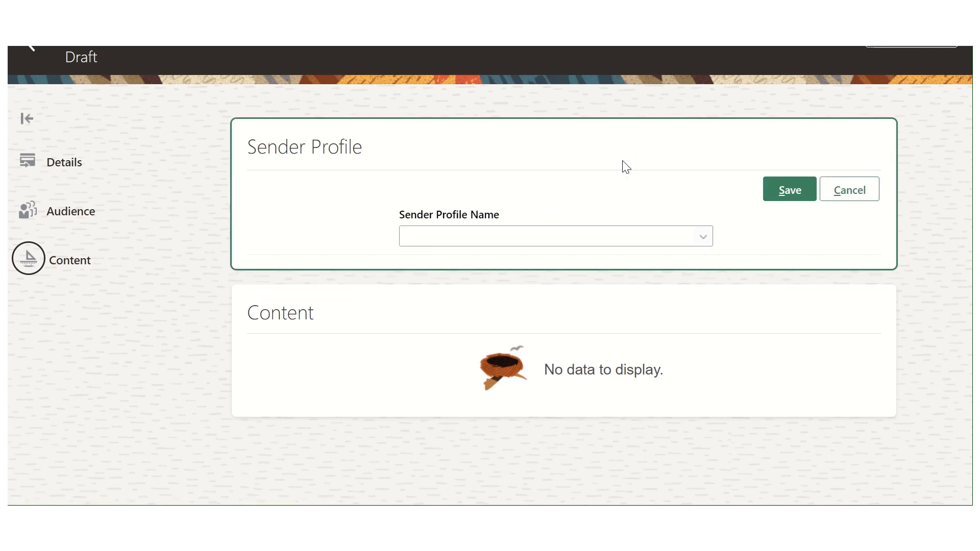
pyautogui.click(702, 237)
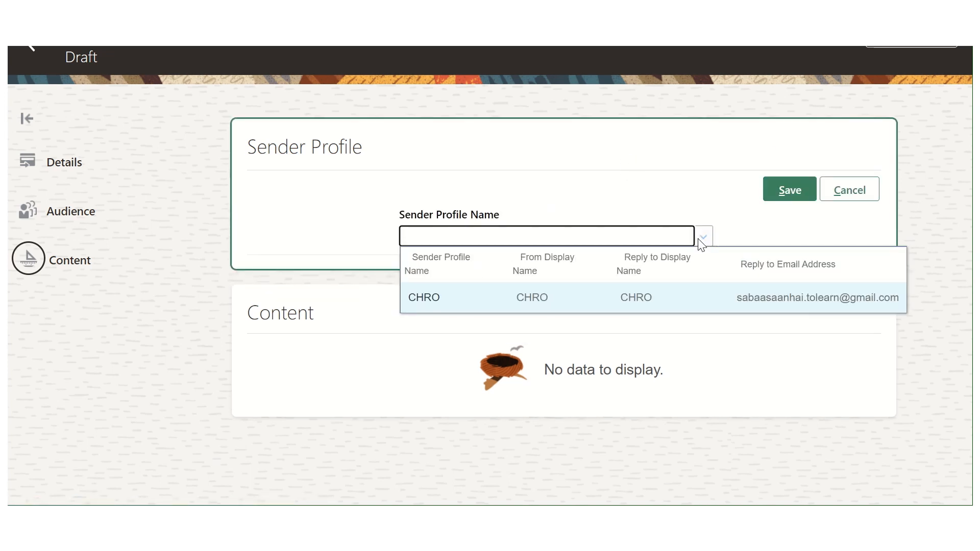
pyautogui.click(535, 298)
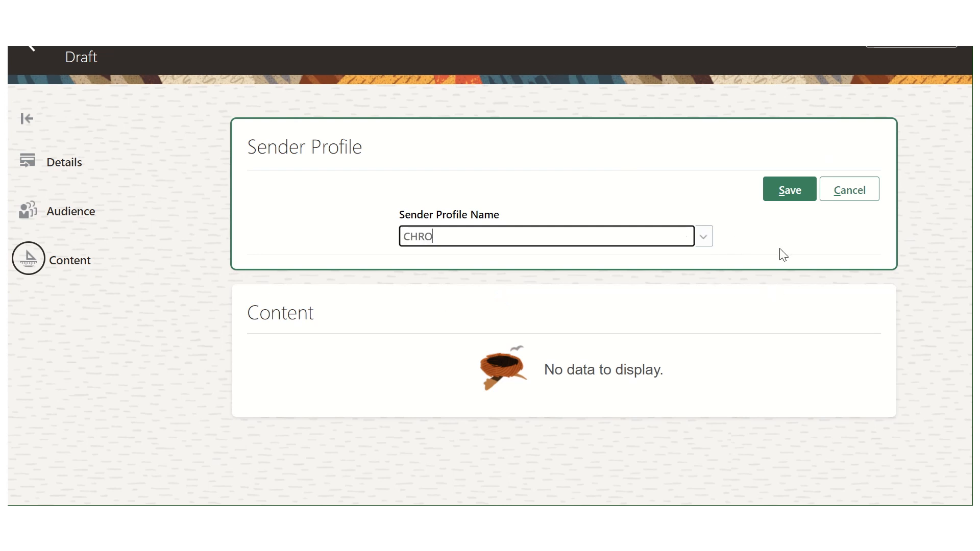
pyautogui.click(781, 200)
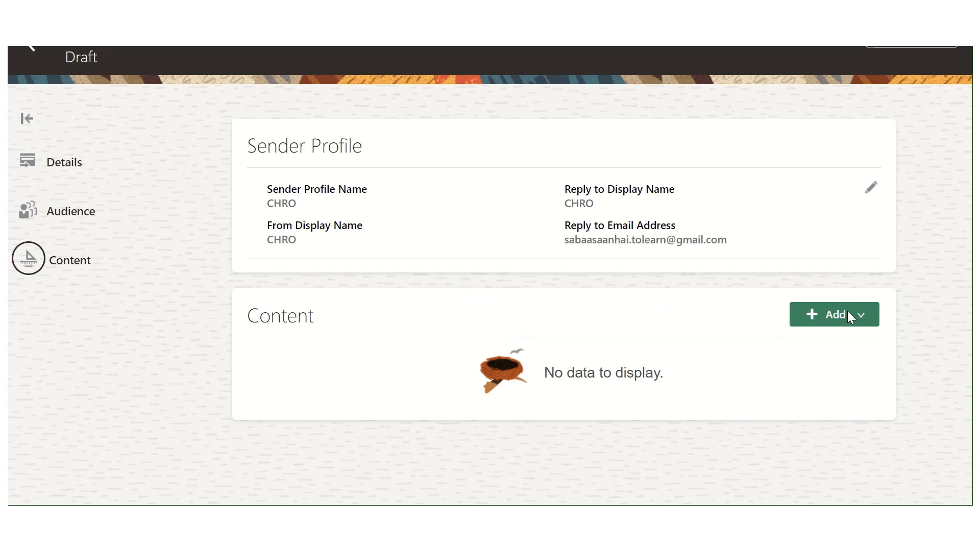
# Add an email named "New Leave HR Policy" based on the SAH Newsletter Email Template and save it.
pyautogui.click(851, 312)
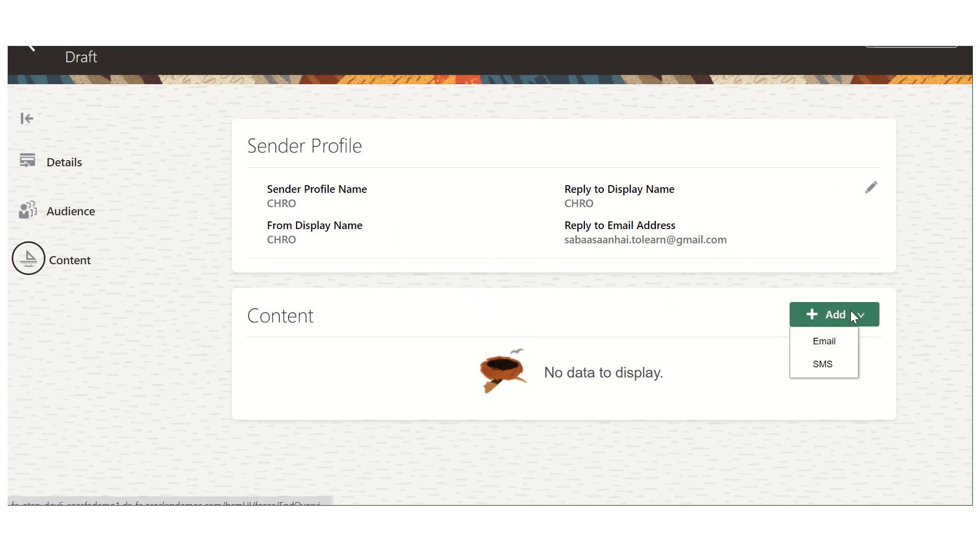
pyautogui.click(836, 342)
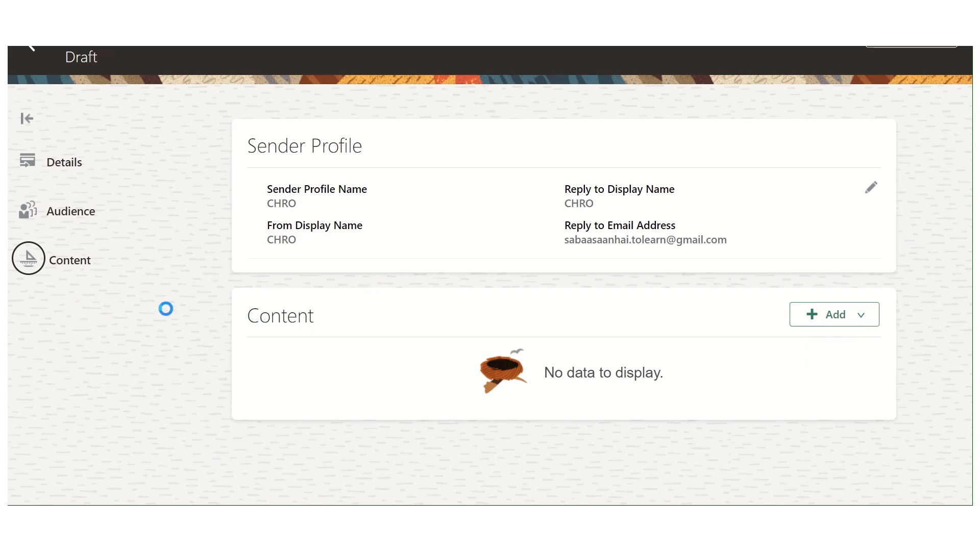
pyautogui.scroll(-2, 352, 340)
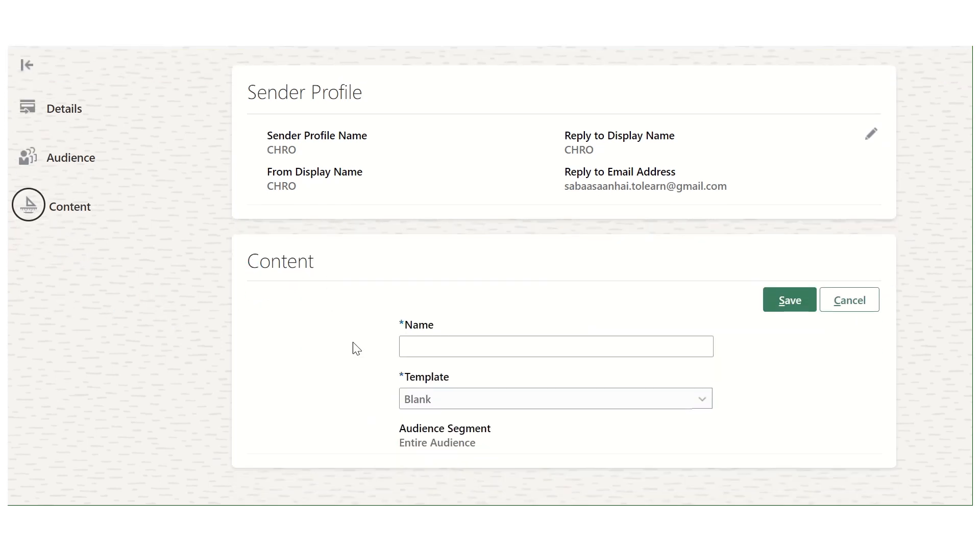
pyautogui.click(471, 352)
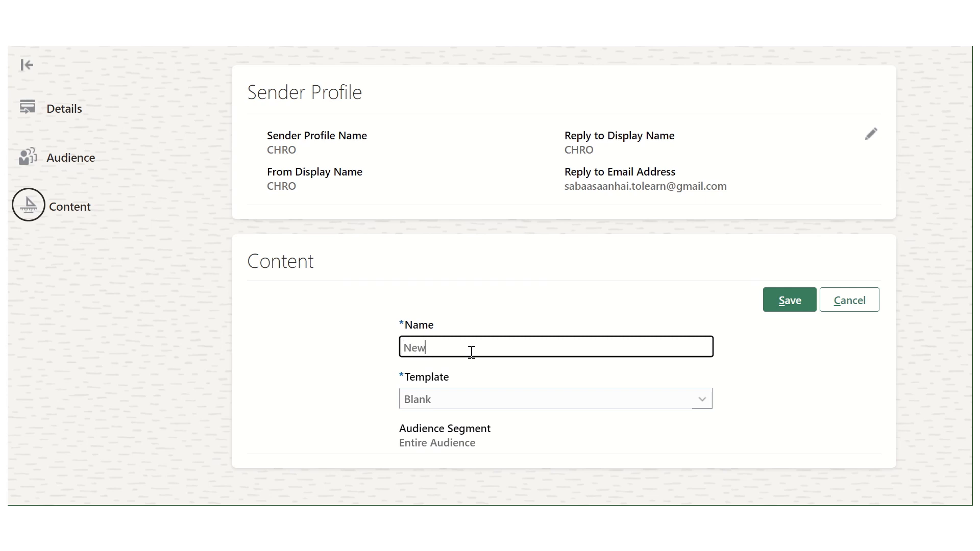
pyautogui.write('New Leave HR Policy')
pyautogui.press('Tab')
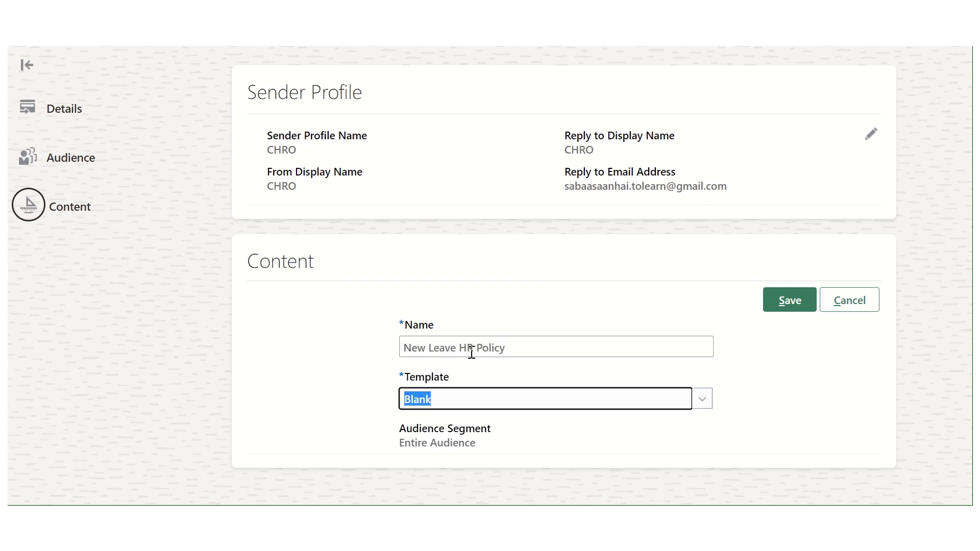
pyautogui.click(703, 407)
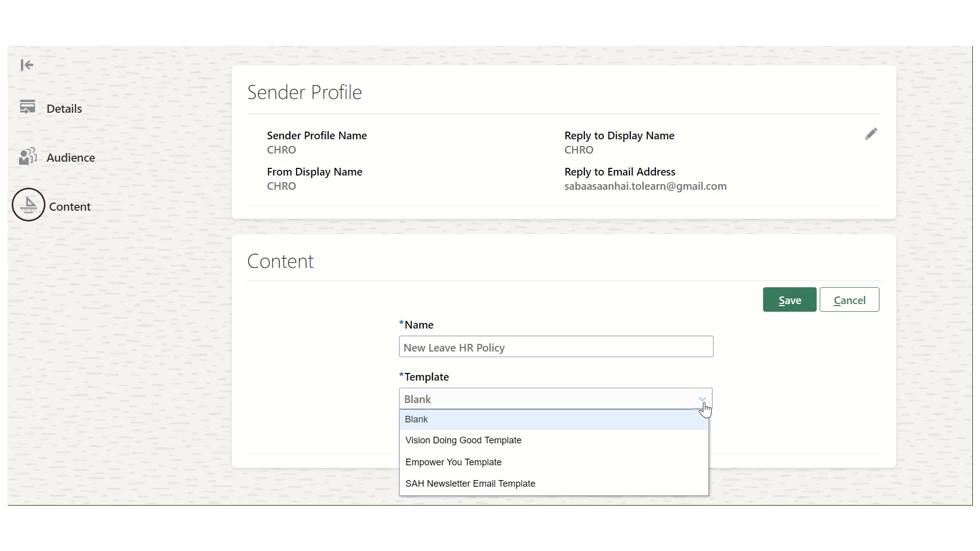
pyautogui.click(494, 484)
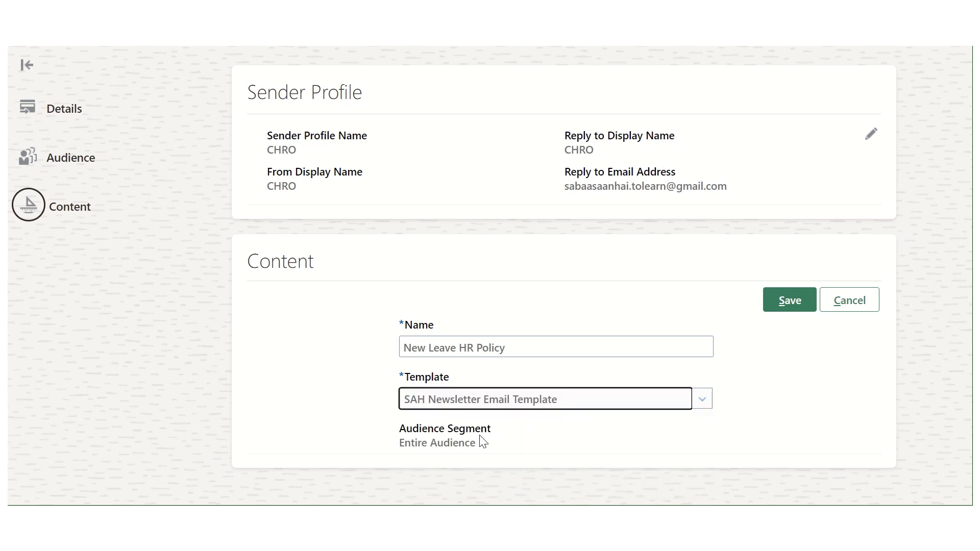
pyautogui.click(771, 300)
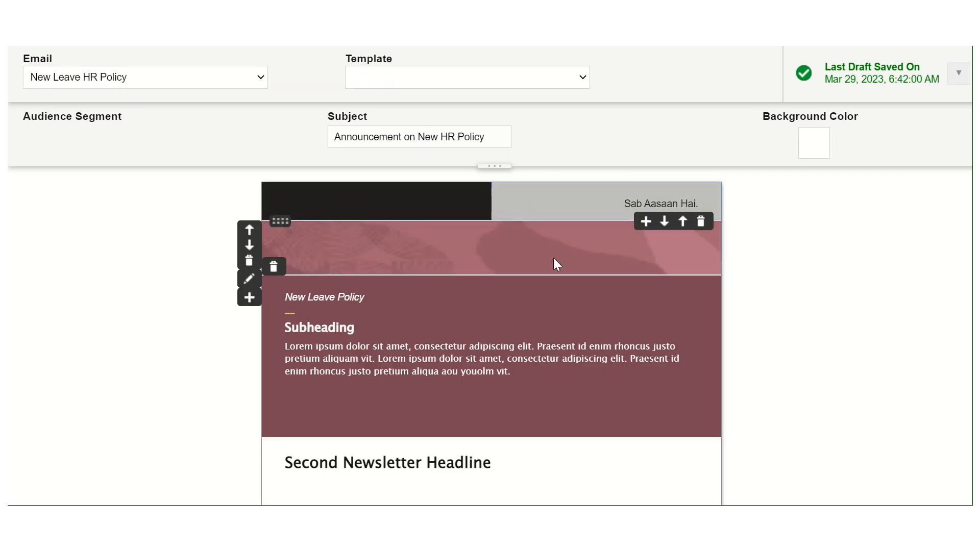
# Review the newsletter layout of the New Leave HR Policy email and return to the campaign's content.
pyautogui.scroll(-6, 570, 394)
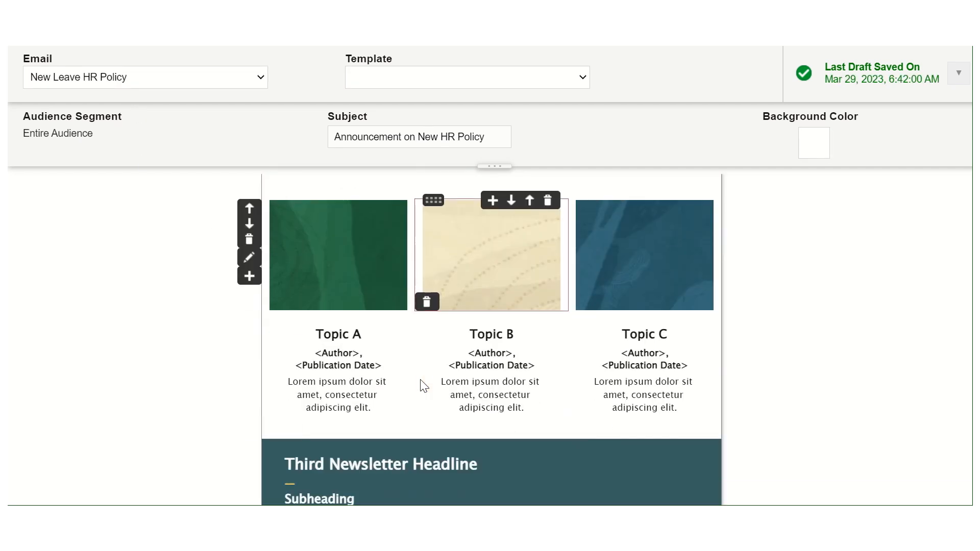
pyautogui.scroll(-2, 421, 380)
pyautogui.scroll(6, 420, 380)
pyautogui.scroll(-9, 547, 303)
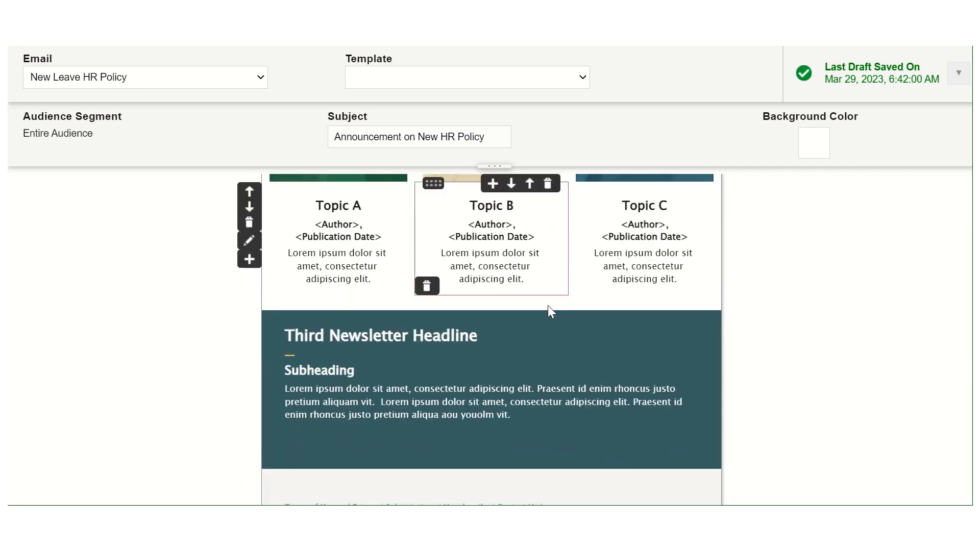
pyautogui.scroll(10, 544, 314)
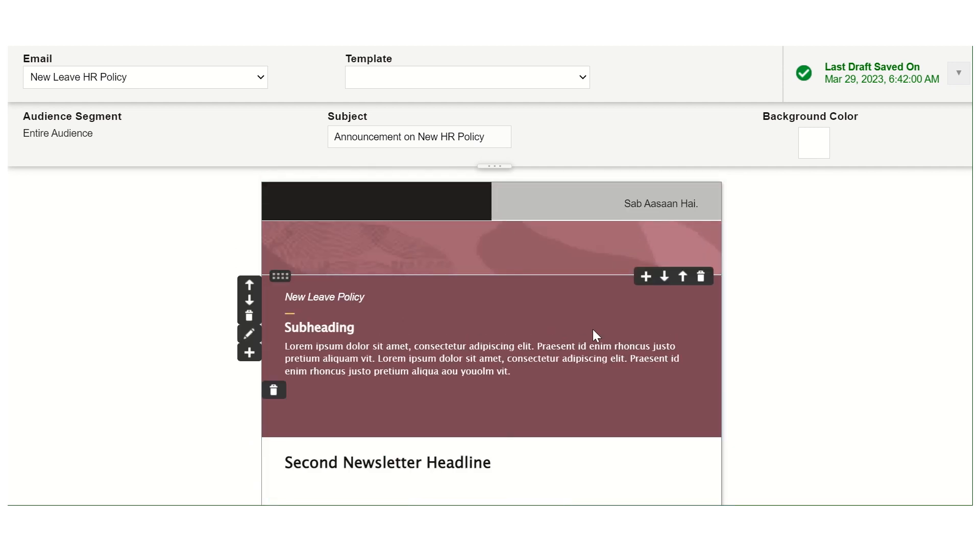
pyautogui.click(108, 43)
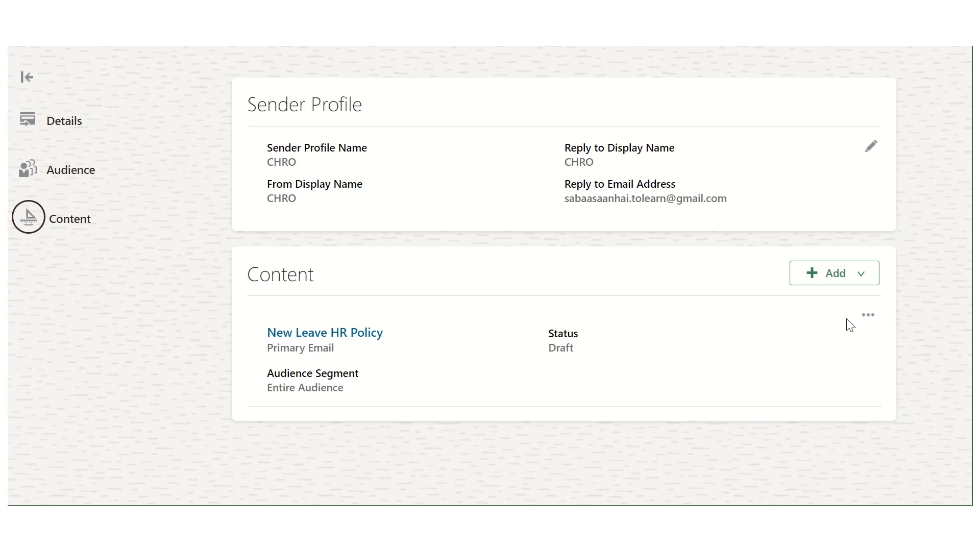
# Schedule the New Leave HR Policy email with the "Send this email now" option, then save and close.
pyautogui.click(867, 315)
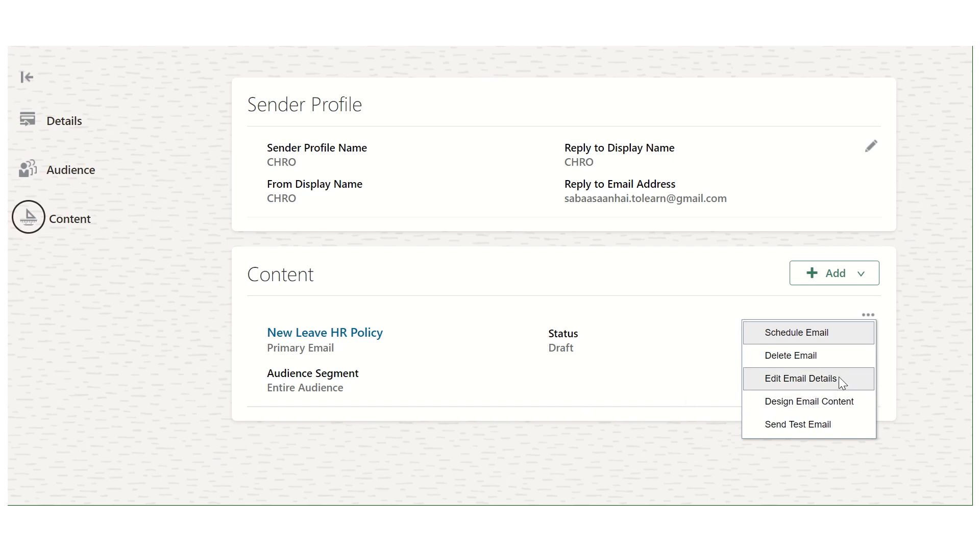
pyautogui.click(815, 333)
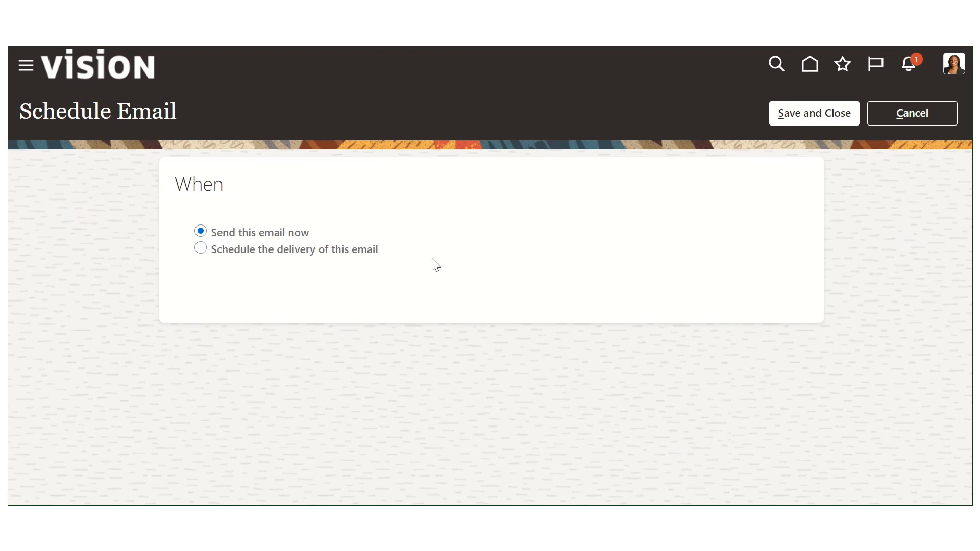
pyautogui.click(200, 249)
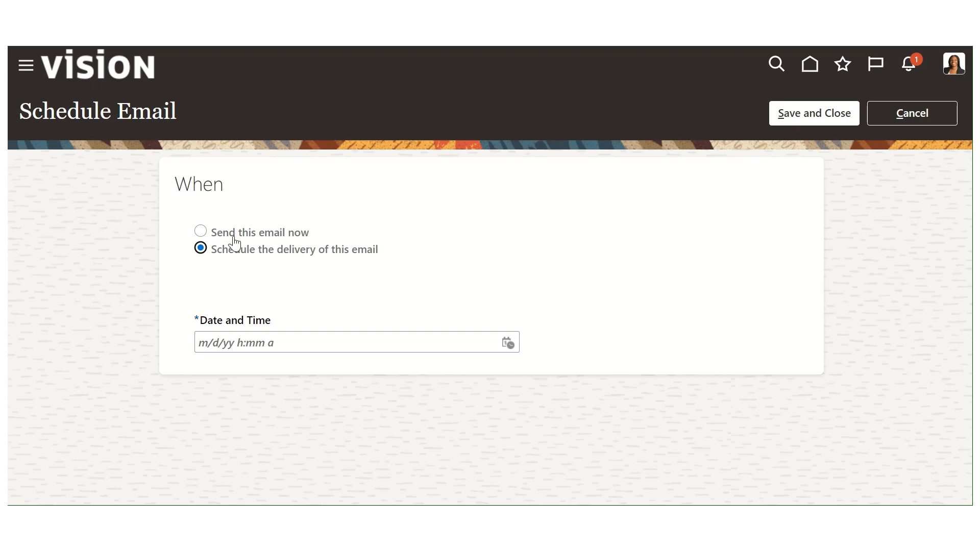
pyautogui.click(201, 233)
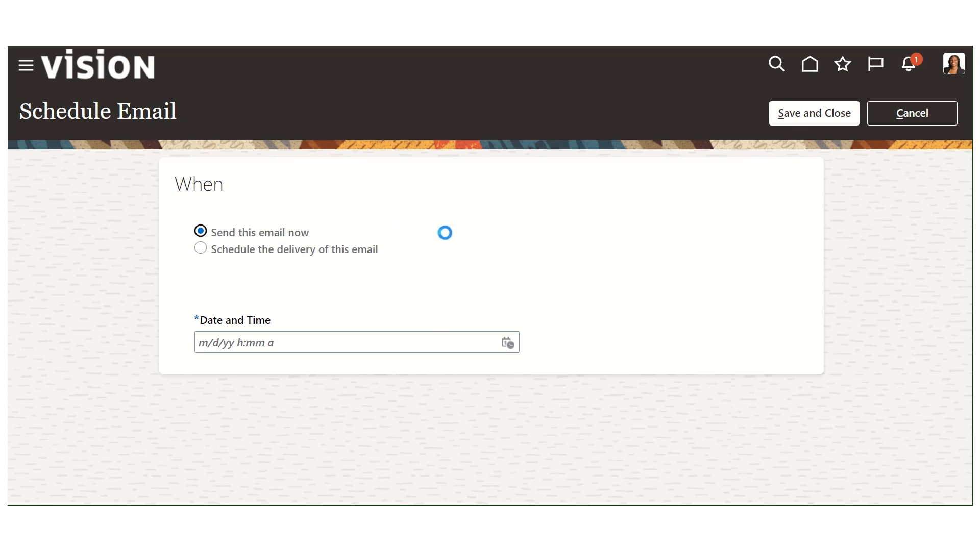
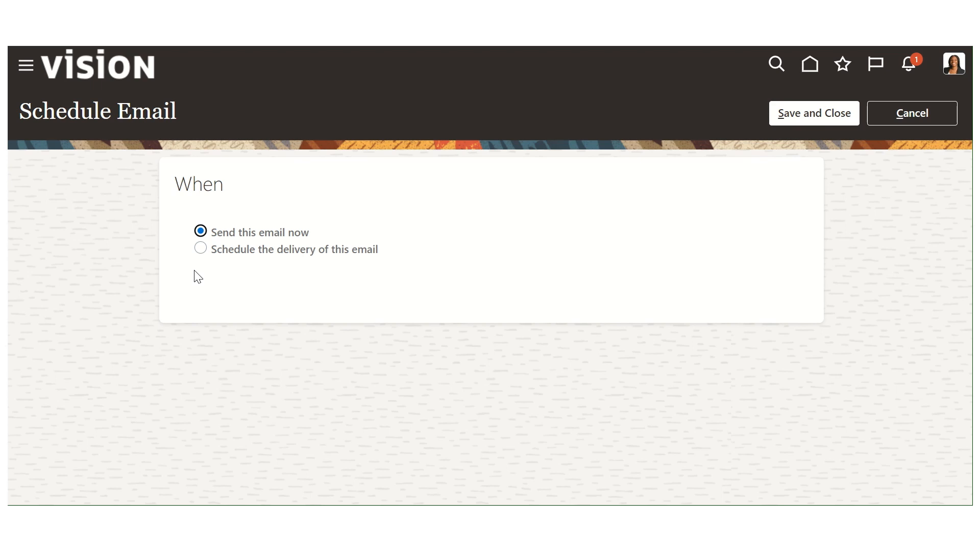
pyautogui.click(791, 121)
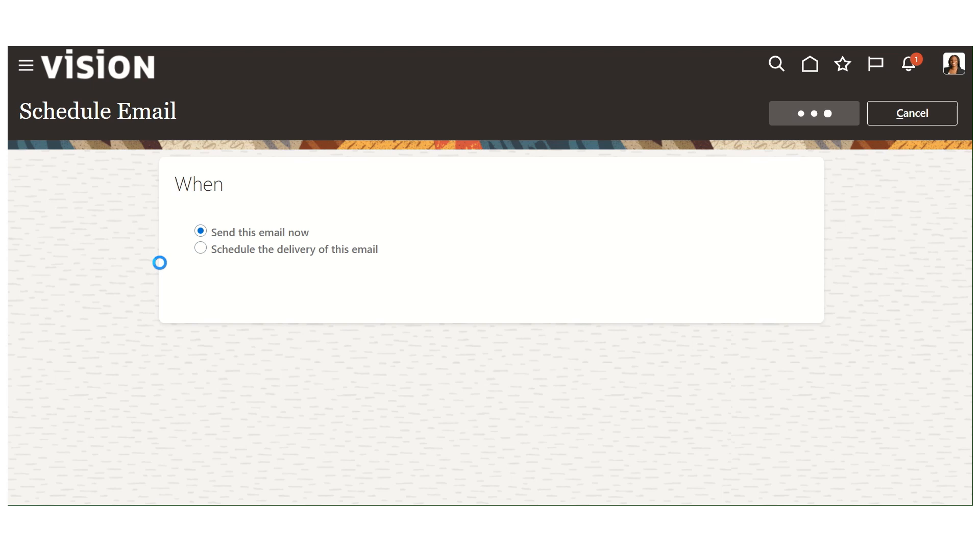
pyautogui.scroll(-2, 361, 354)
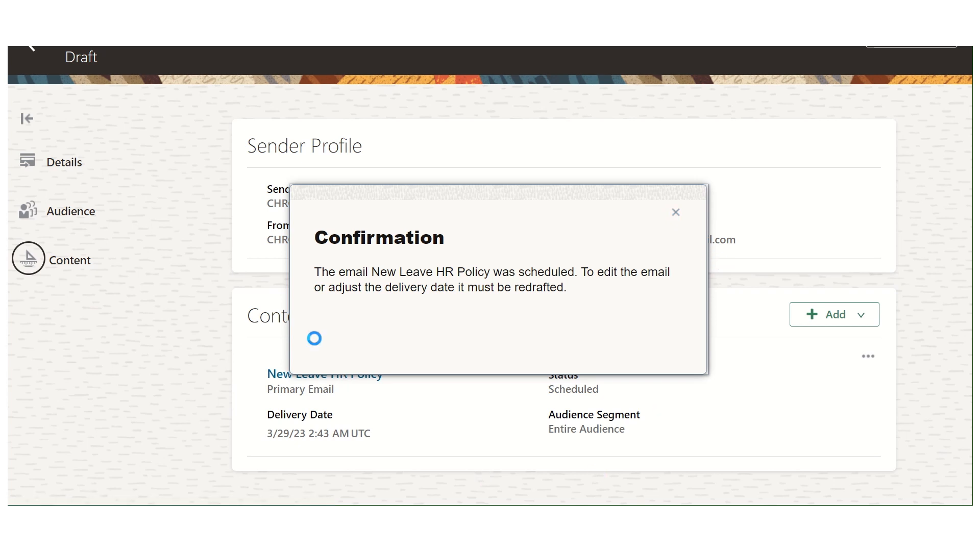
# Activate the "Announcement of New HR Leave Policy" campaign, accept the warning and dismiss the confirmation.
pyautogui.scroll(-2, 663, 331)
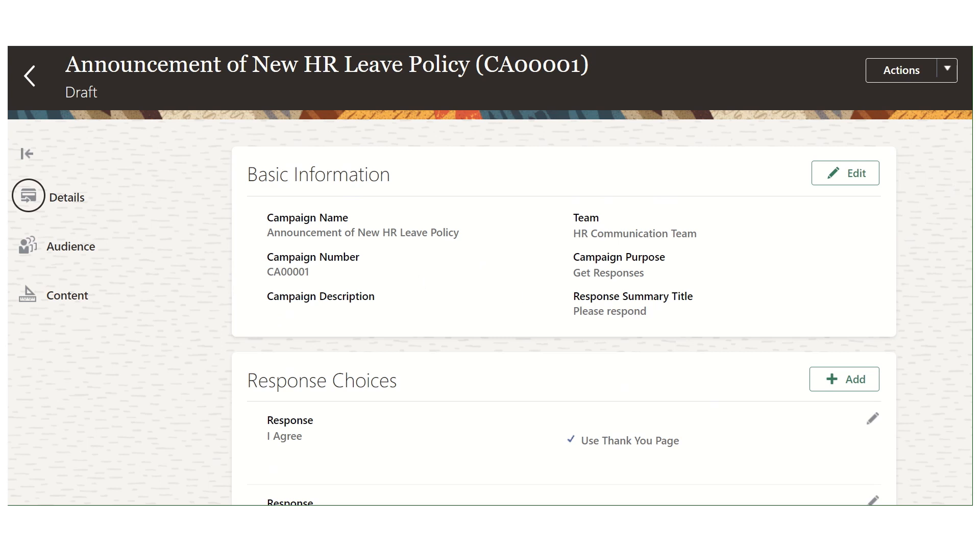
pyautogui.click(950, 70)
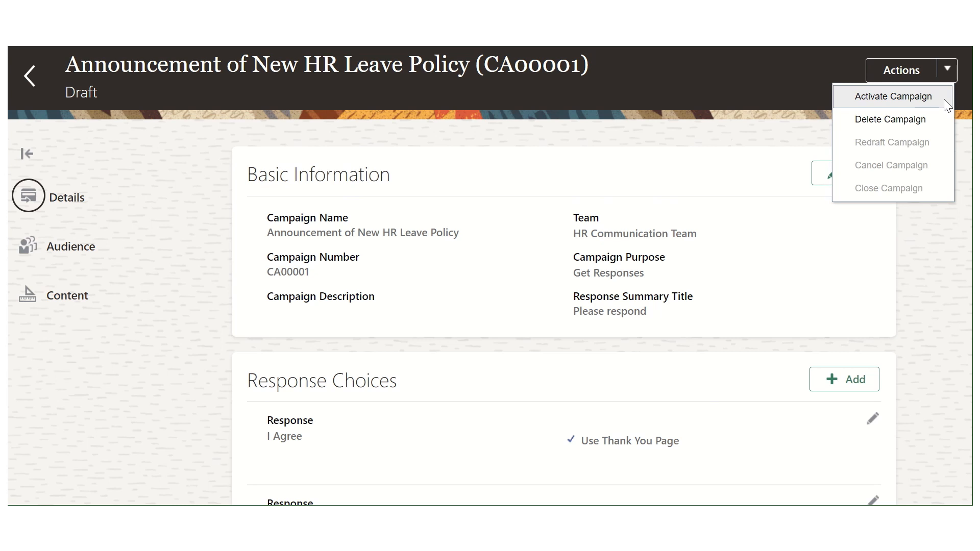
pyautogui.click(891, 98)
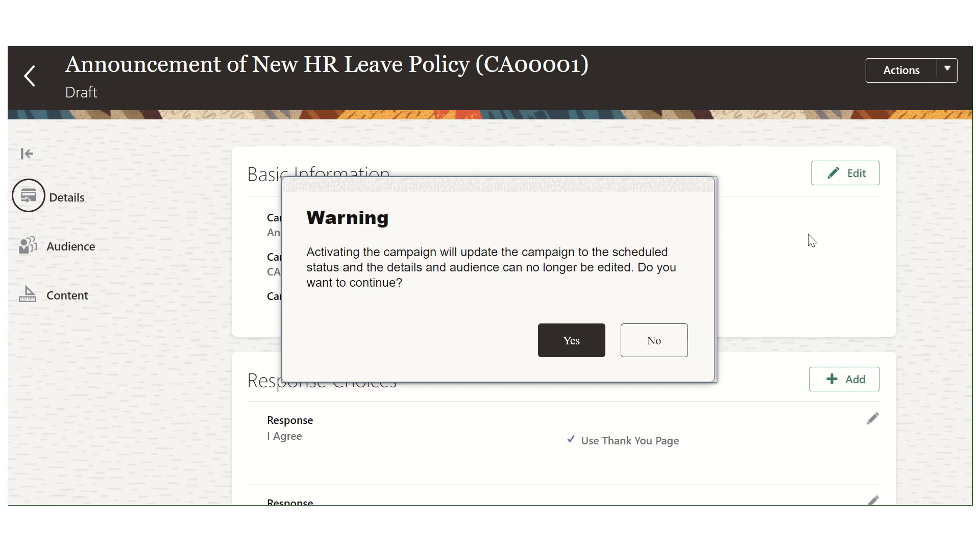
pyautogui.click(571, 344)
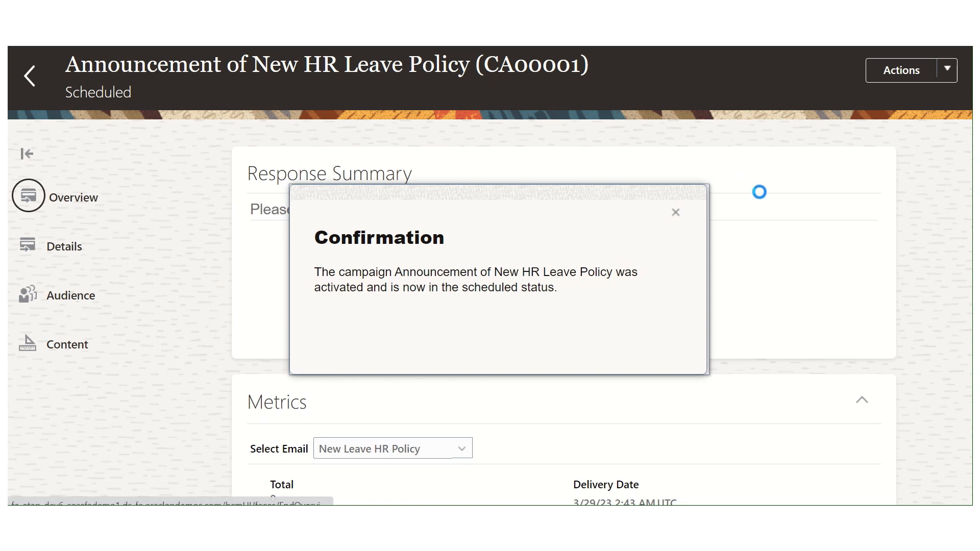
pyautogui.click(675, 212)
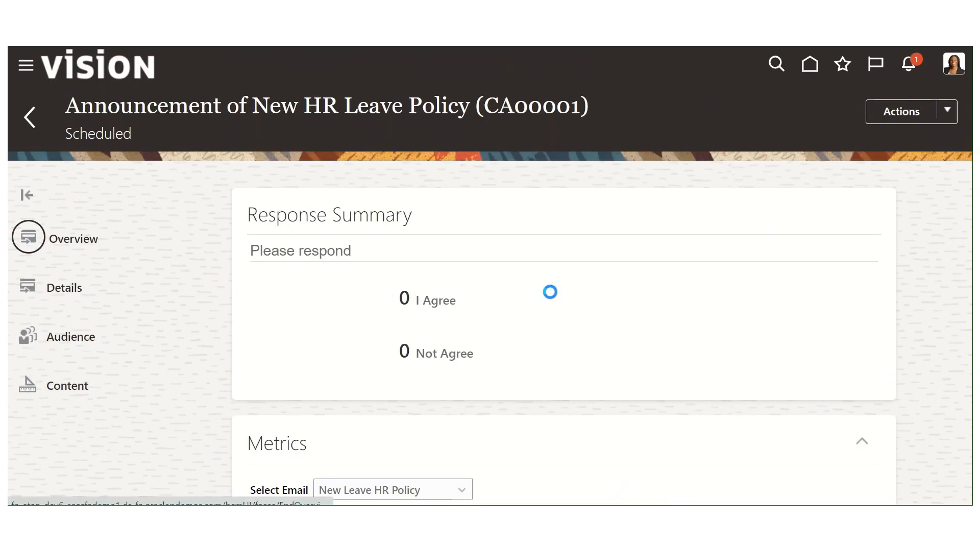
# Review the activated campaign's basic information, response choices and owners in its details.
pyautogui.scroll(-2, 639, 228)
pyautogui.click(64, 212)
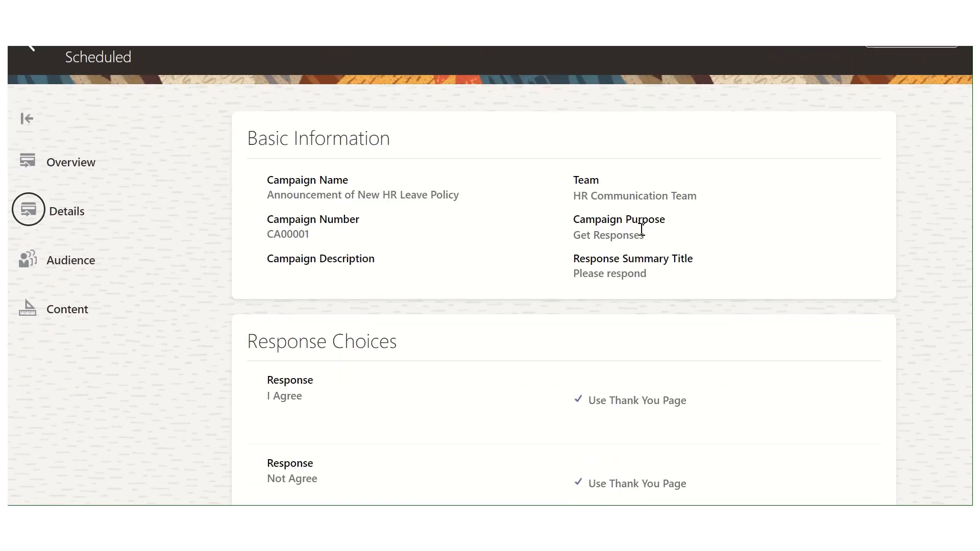
pyautogui.scroll(-3, 265, 371)
pyautogui.scroll(3, 76, 217)
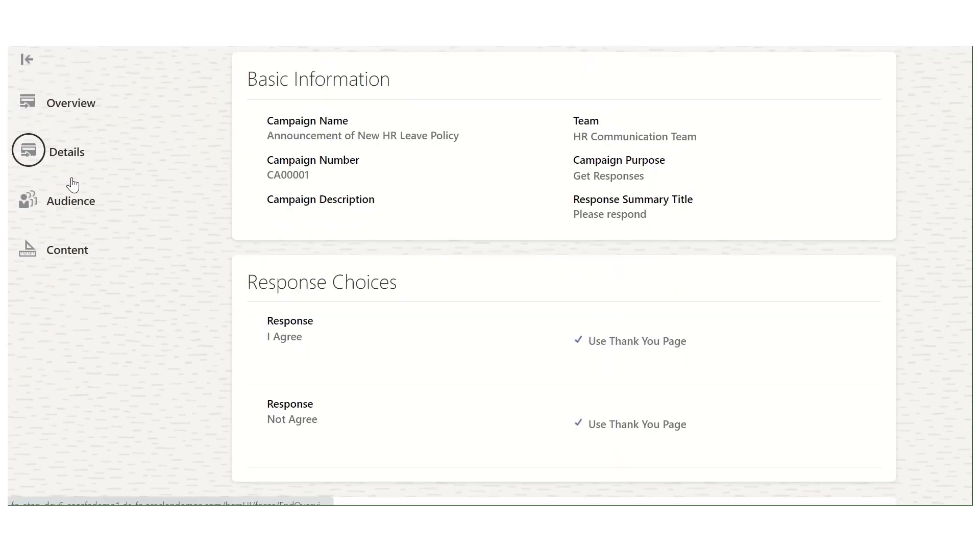
pyautogui.scroll(-3, 72, 220)
pyautogui.scroll(3, 73, 128)
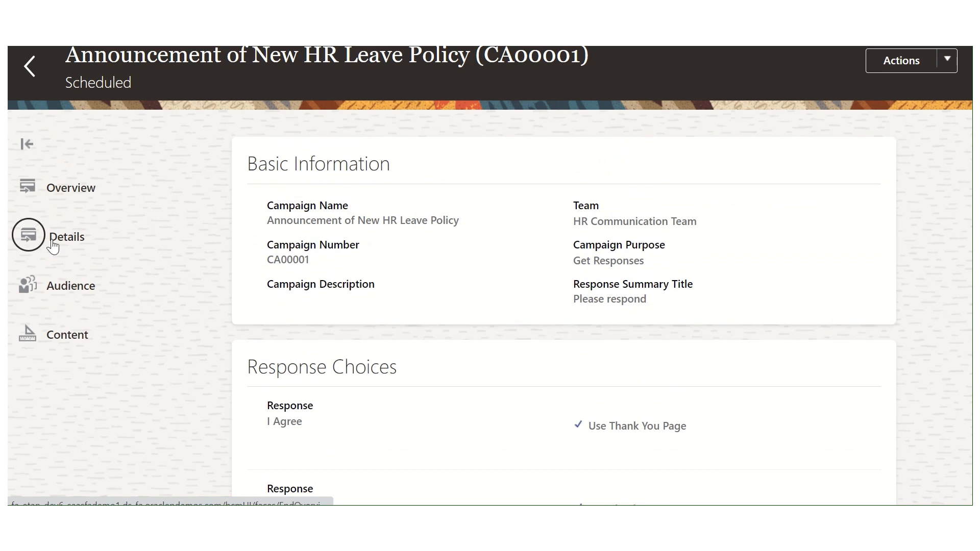
pyautogui.scroll(-3, 219, 301)
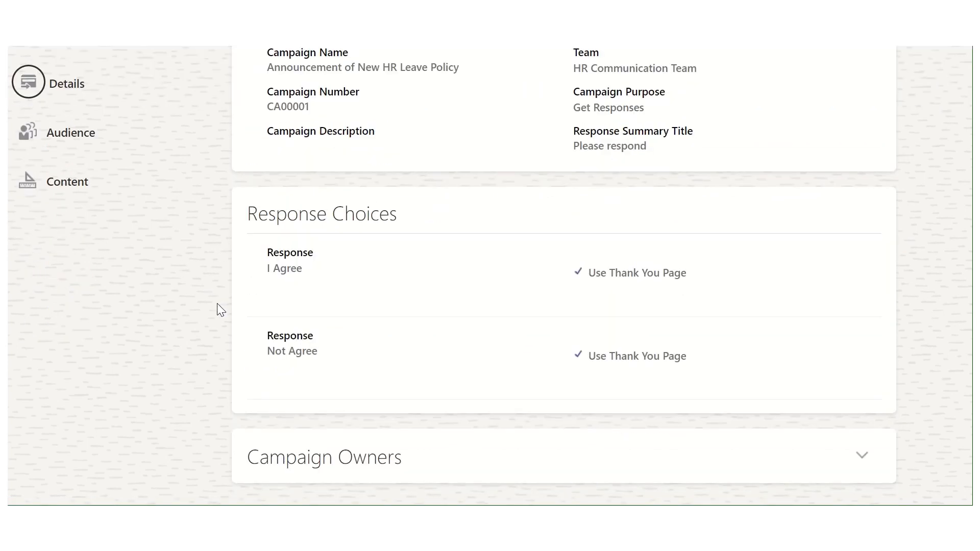
pyautogui.scroll(4, 66, 200)
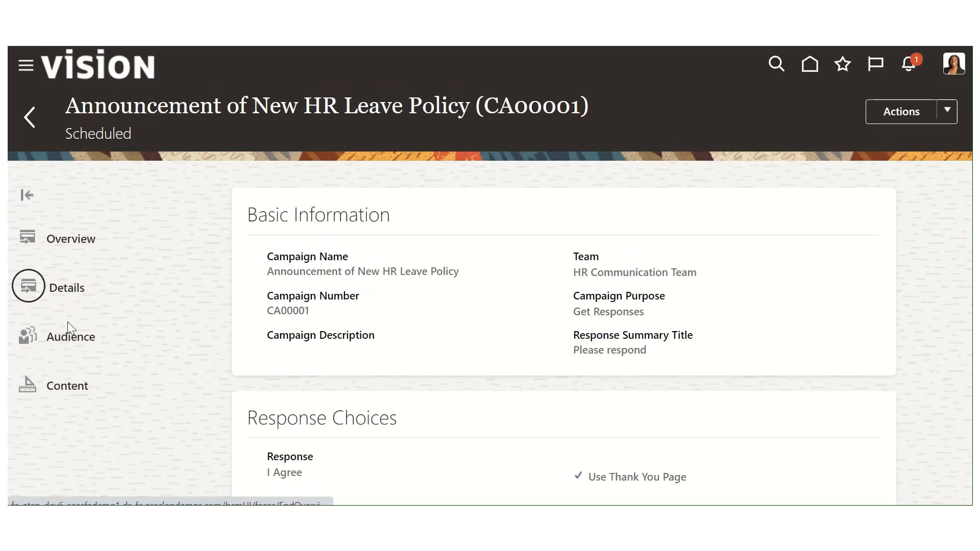
# Glance over the campaign's overview, and examine its audience members and their breakdown by worker location.
pyautogui.click(69, 338)
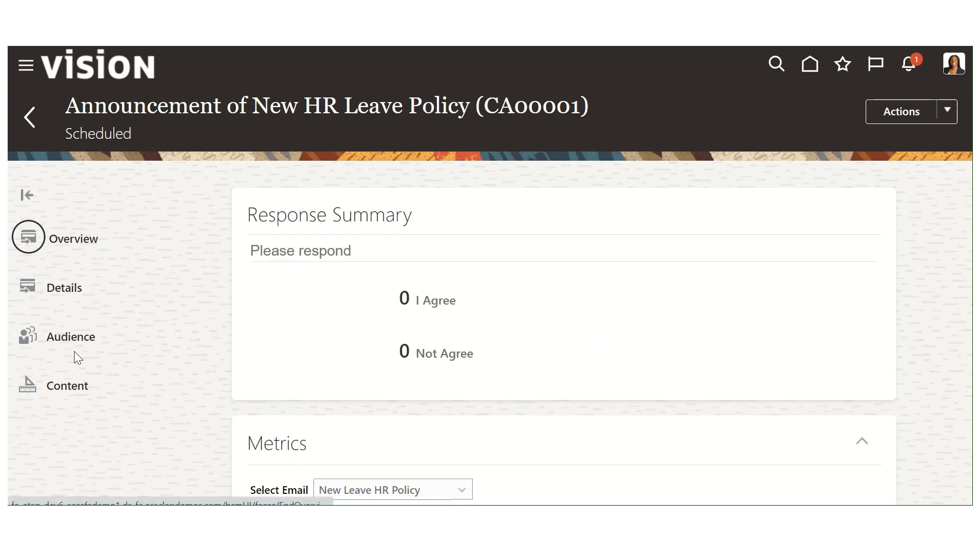
pyautogui.scroll(-3, 71, 195)
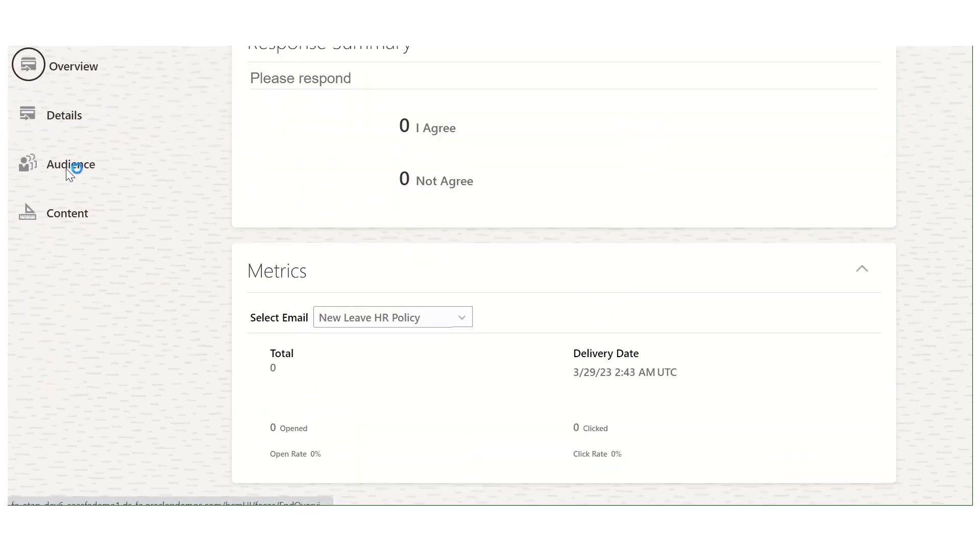
pyautogui.click(68, 173)
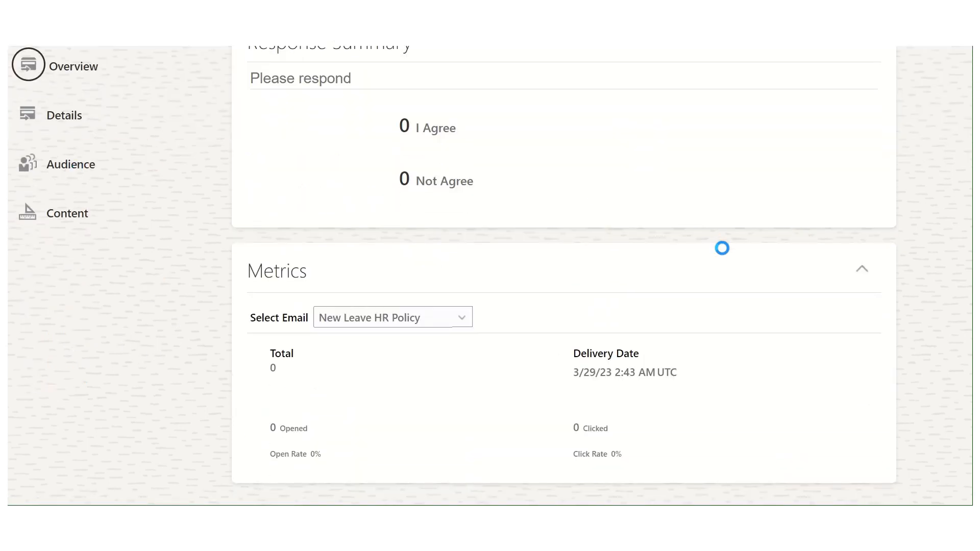
pyautogui.scroll(3, 721, 248)
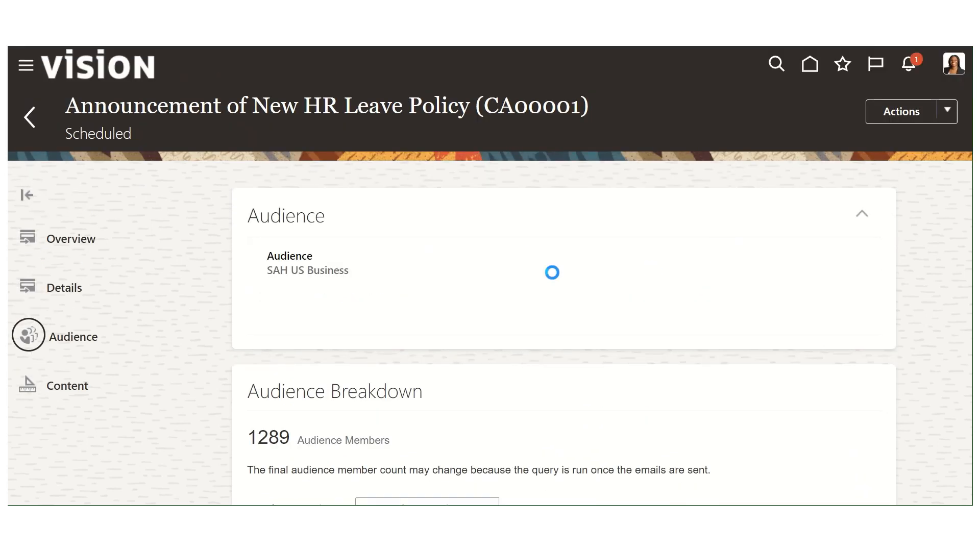
pyautogui.scroll(-4, 551, 272)
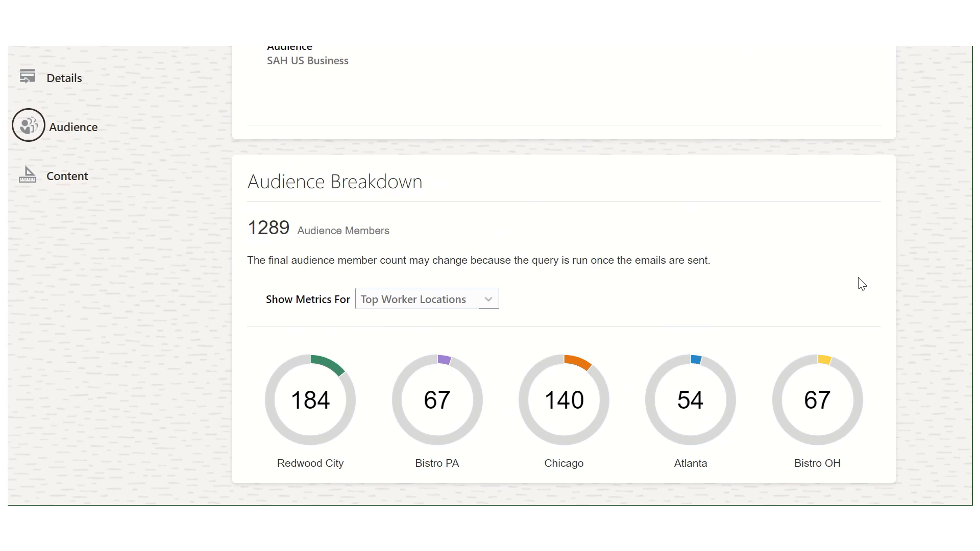
pyautogui.moveTo(249, 229); pyautogui.dragTo(431, 230)
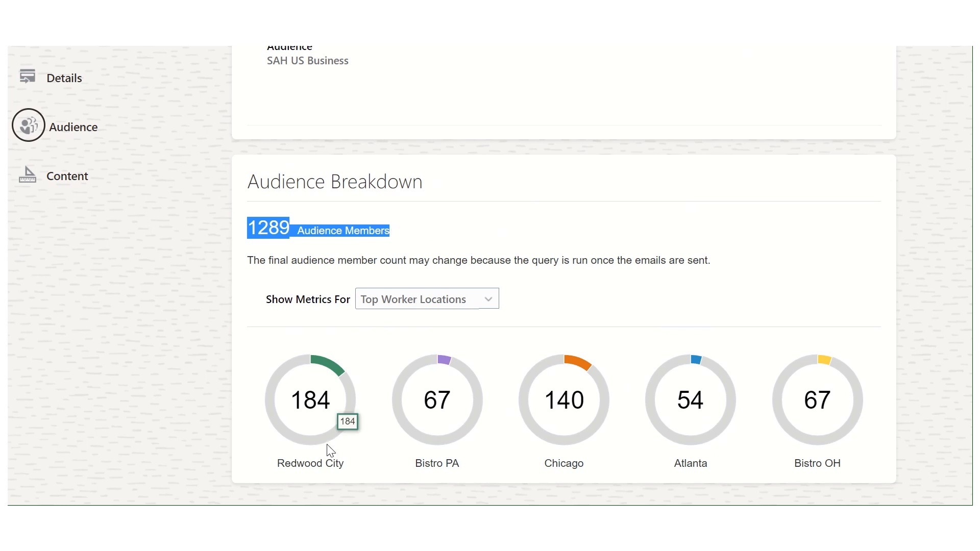
pyautogui.moveTo(408, 423)
# Show the audience breakdown metrics for Top Business Units, and switch them back to Top Worker Locations.
pyautogui.click(434, 303)
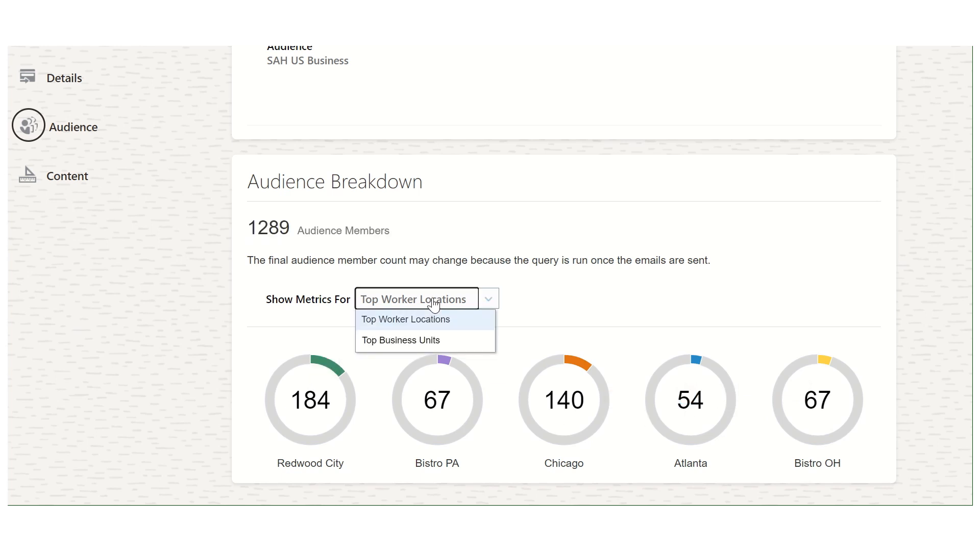
pyautogui.click(421, 335)
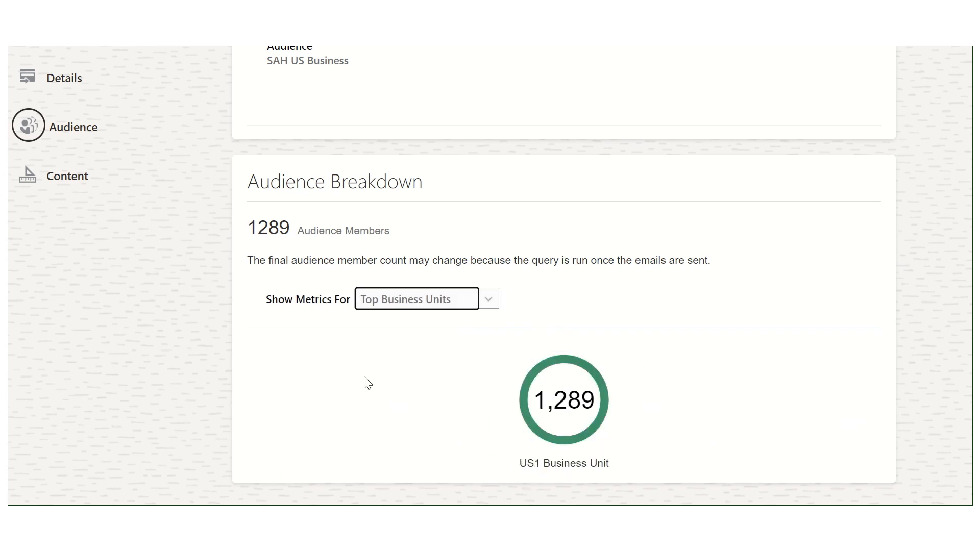
pyautogui.click(431, 308)
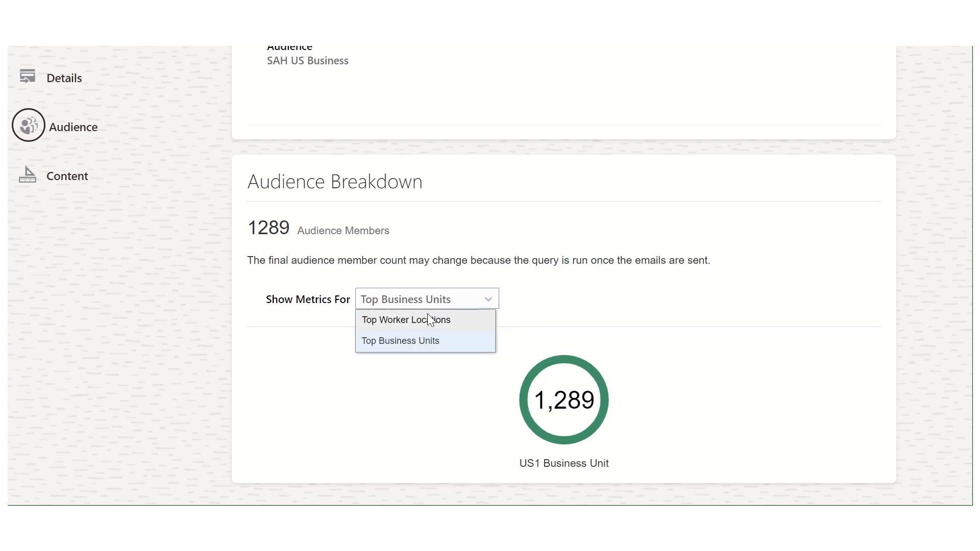
pyautogui.click(421, 321)
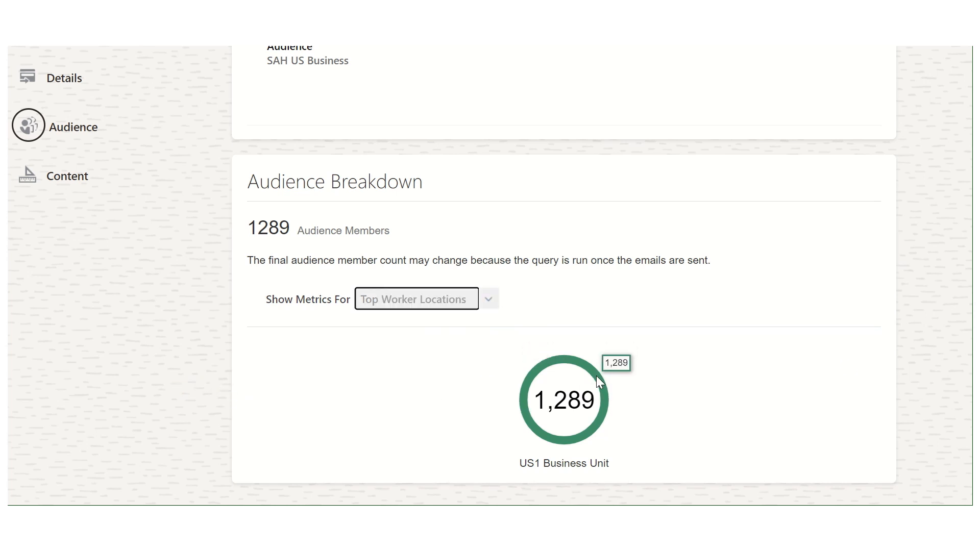
# Review the response summary and the New Leave HR Policy email's open and click metrics in the campaign overview.
pyautogui.scroll(5, 592, 372)
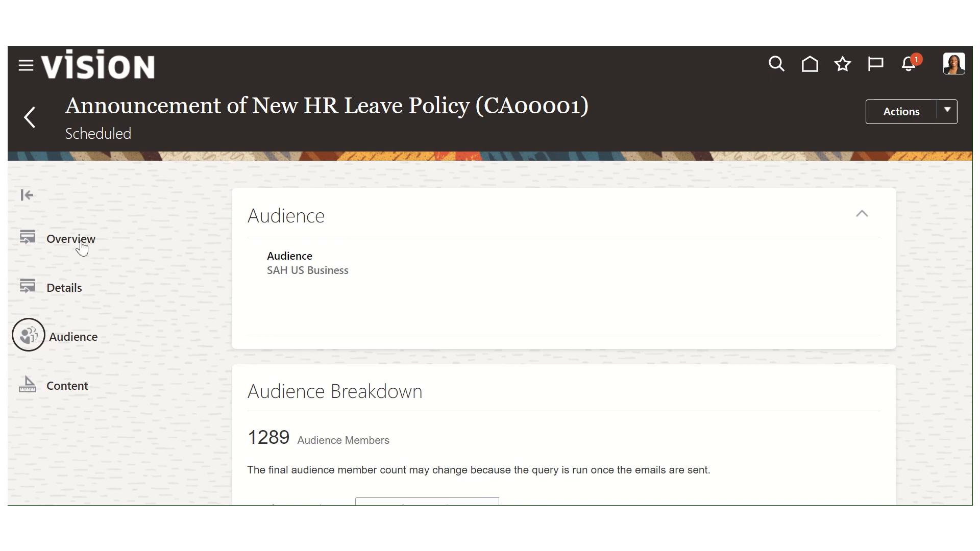
pyautogui.click(79, 244)
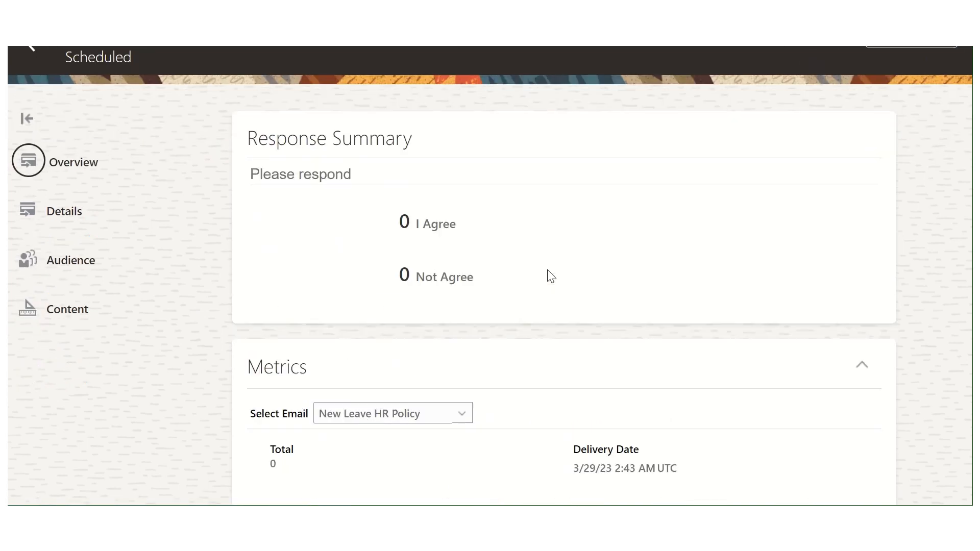
pyautogui.scroll(-2, 550, 276)
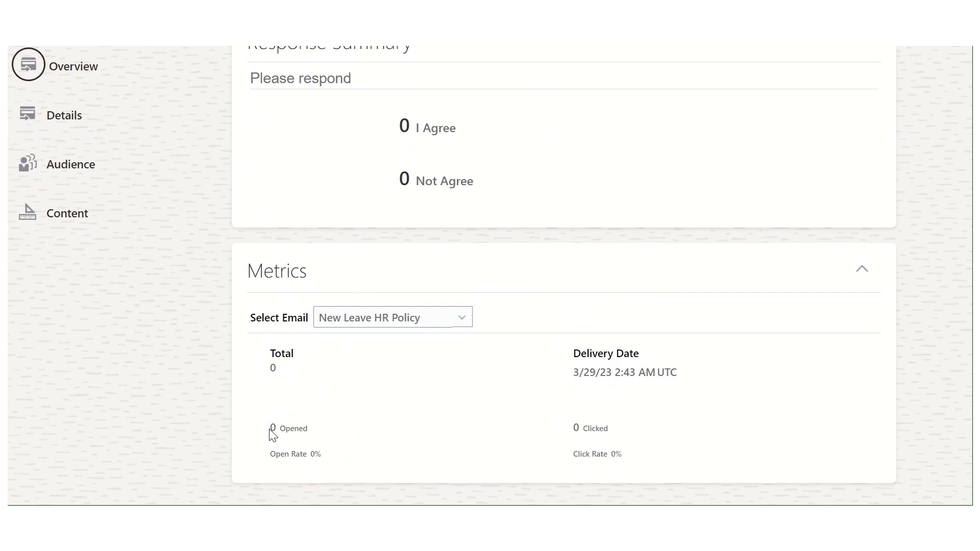
pyautogui.moveTo(270, 433); pyautogui.dragTo(333, 453)
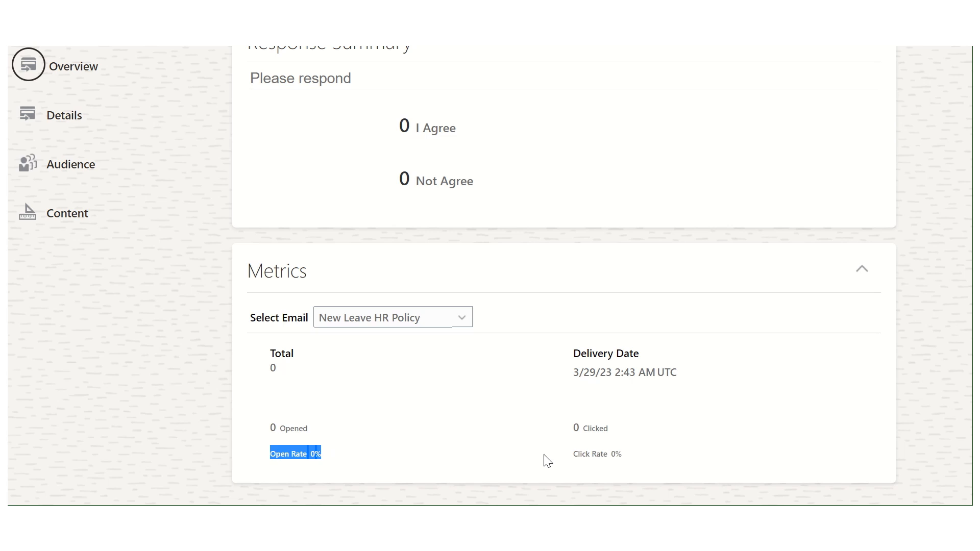
pyautogui.moveTo(580, 429); pyautogui.dragTo(592, 432)
pyautogui.scroll(4, 561, 434)
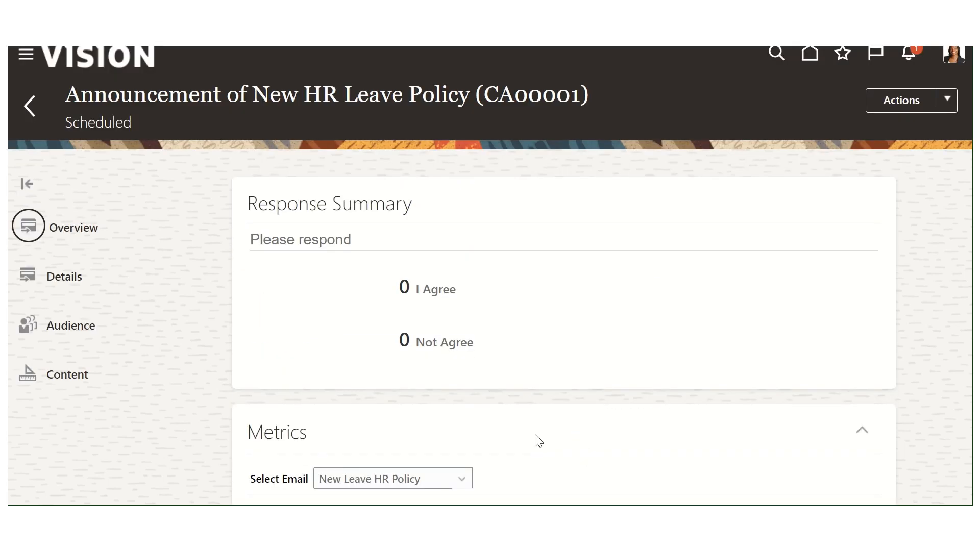